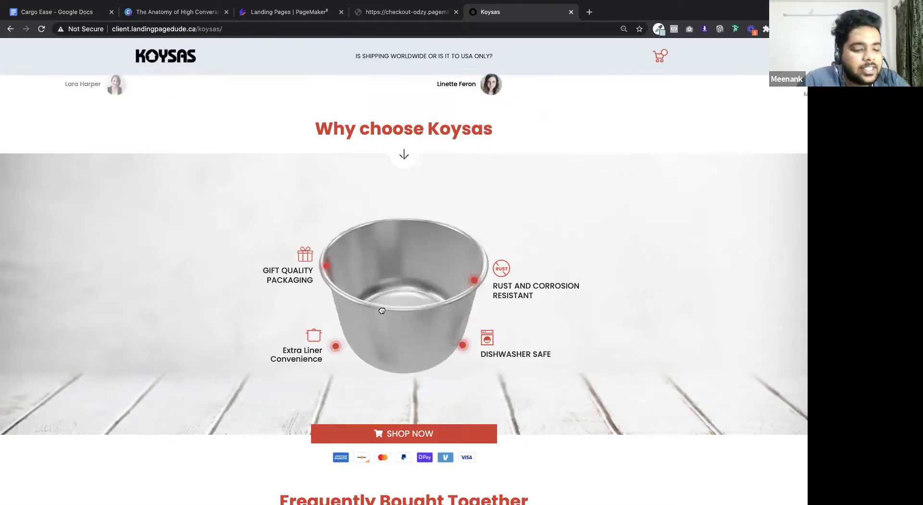
Rotate the 3D pot model in the Why choose Koysas section to examine it from several angles
left_click_drag(423, 255, 376, 289)
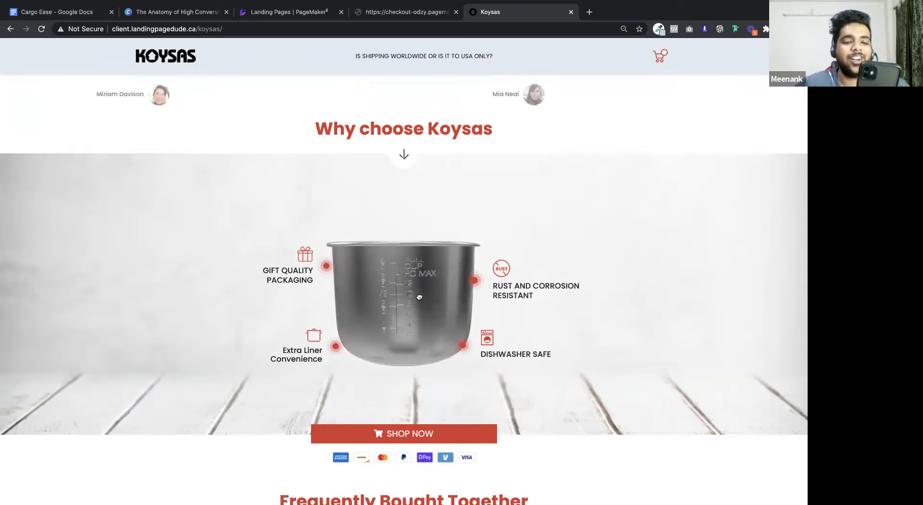
left_click_drag(419, 296, 467, 299)
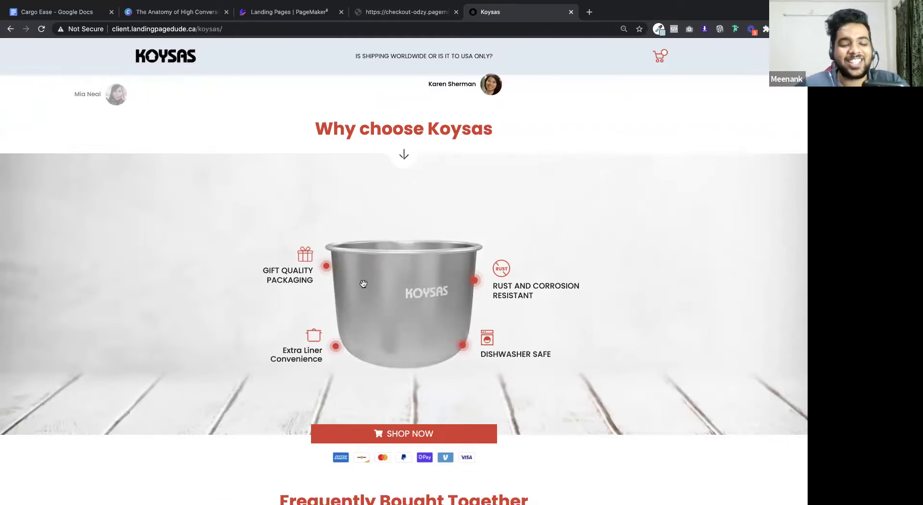
mouse_move(400, 308)
left_mouse_down()
mouse_move(402, 274)
mouse_move(418, 294)
mouse_move(393, 292)
left_mouse_up()
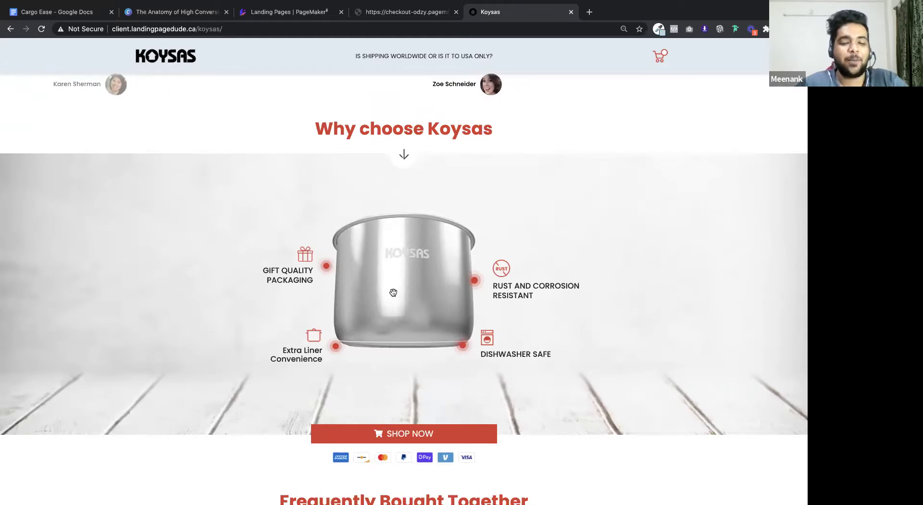
key("XF86AudioRaiseVolume")
key("XF86AudioRaiseVolume")
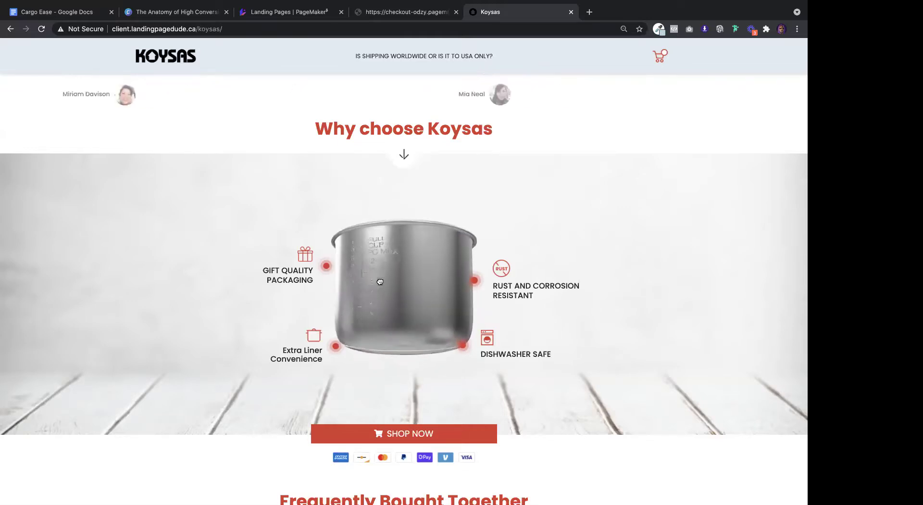
mouse_move(398, 274)
left_mouse_down()
mouse_move(399, 257)
mouse_move(386, 283)
mouse_move(410, 283)
mouse_move(397, 283)
left_mouse_up()
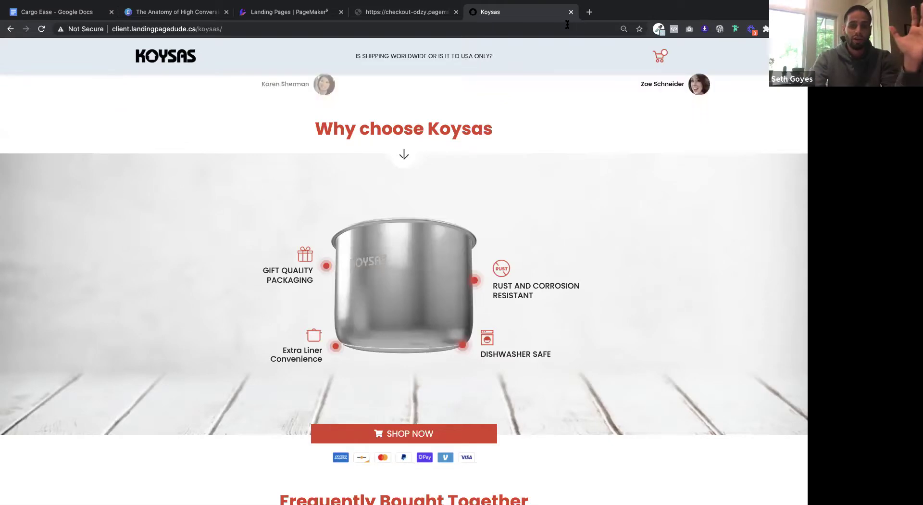
Switch to the GoPro checkout page and examine its product countdown and its billing and shipping form
left_click(428, 15)
scroll(458, 90, "down", 10)
scroll(530, 272, "down", 10)
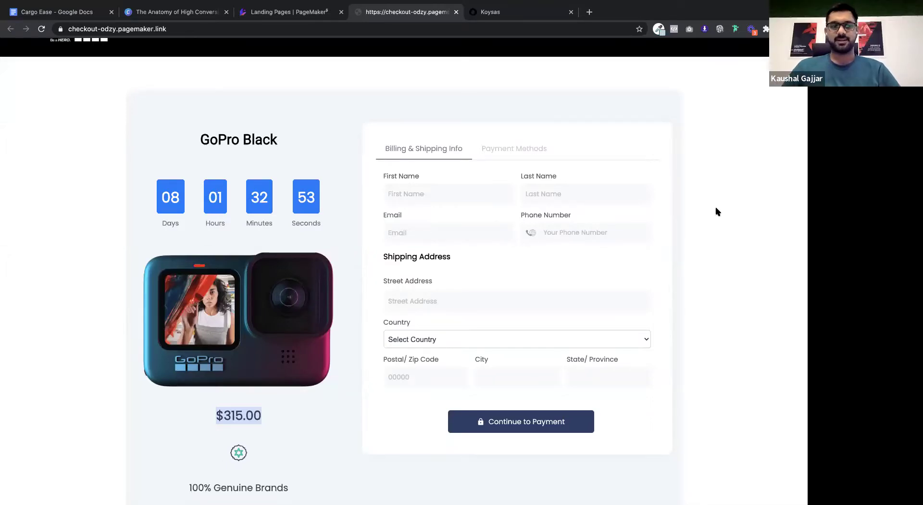
scroll(716, 212, "up", 4)
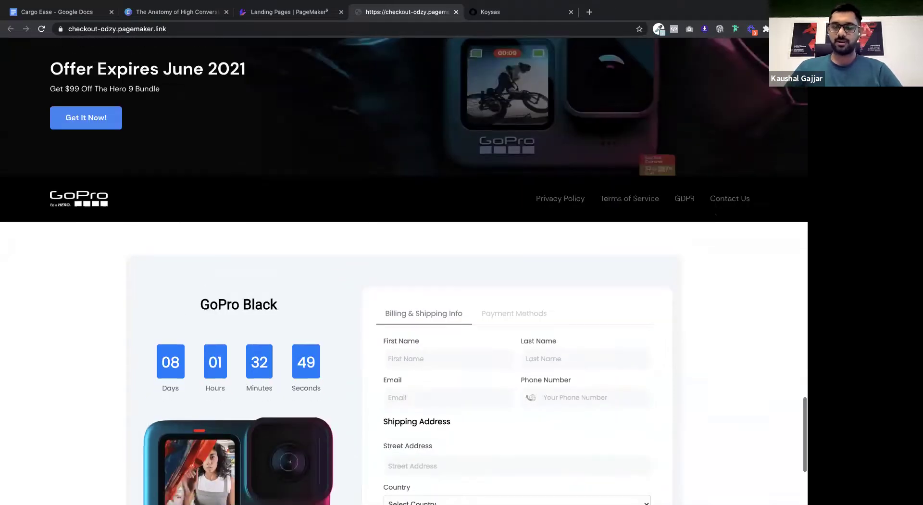
scroll(716, 212, "down", 3)
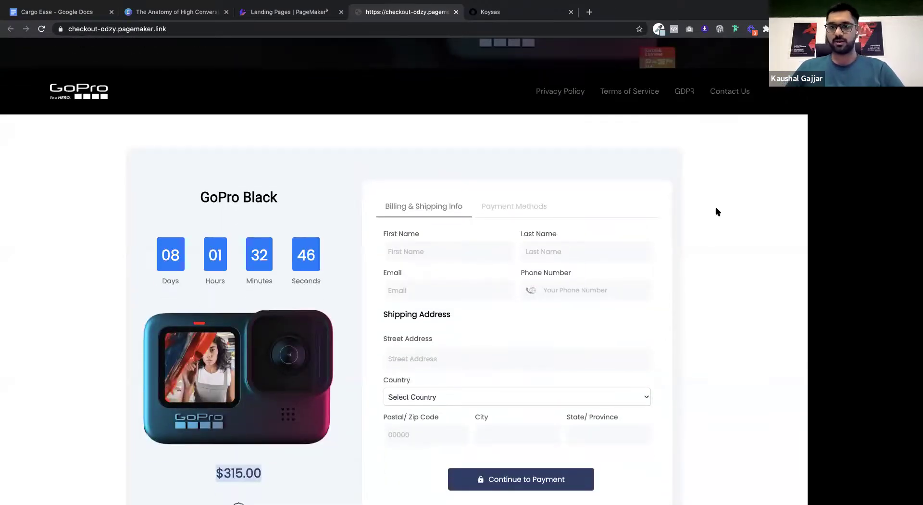
scroll(716, 212, "down", 1)
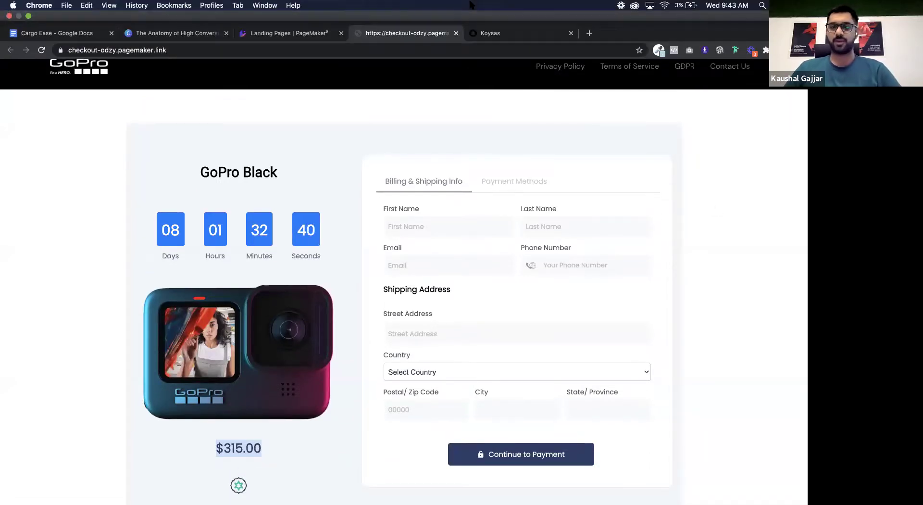
scroll(735, 306, "down", 2)
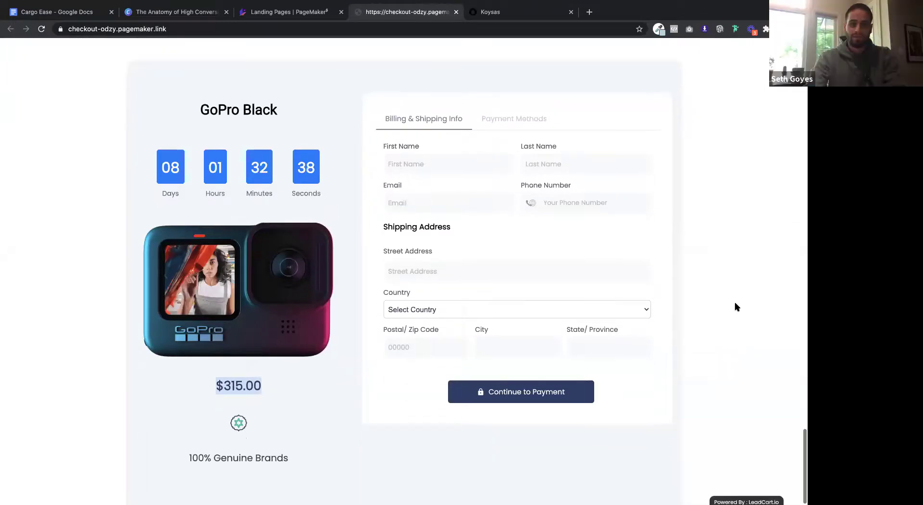
scroll(738, 312, "up", 5)
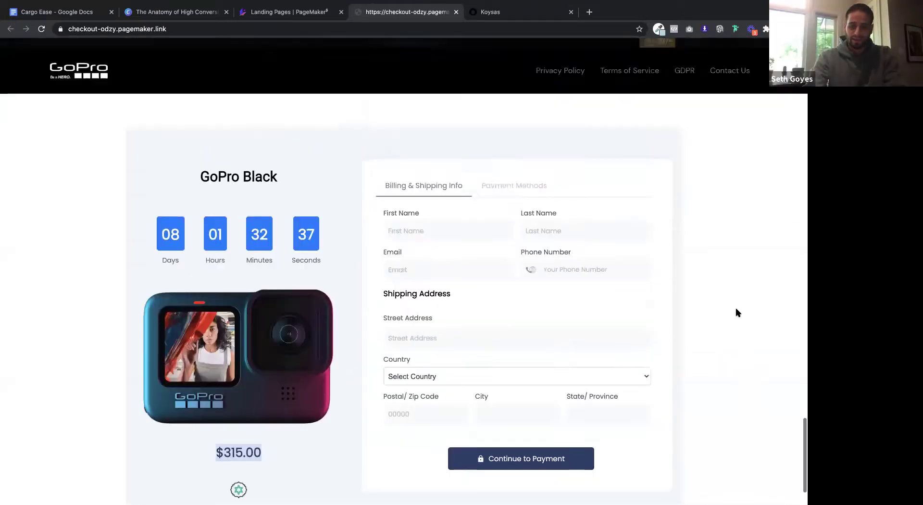
scroll(738, 312, "down", 3)
scroll(738, 313, "up", 2)
scroll(737, 313, "down", 1)
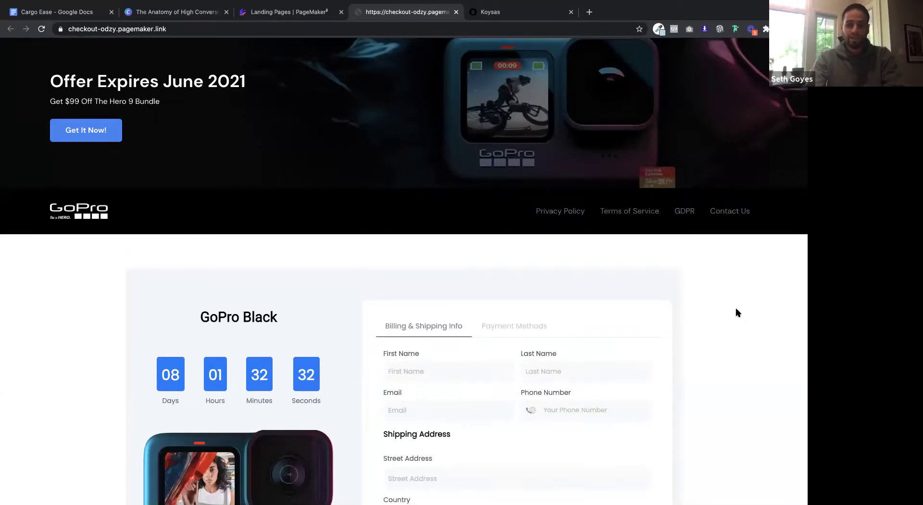
scroll(736, 312, "down", 5)
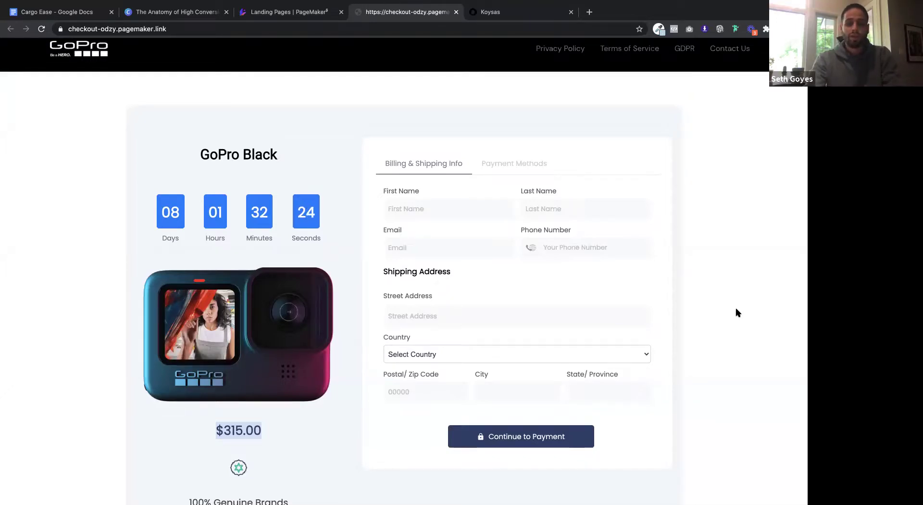
scroll(737, 313, "down", 1)
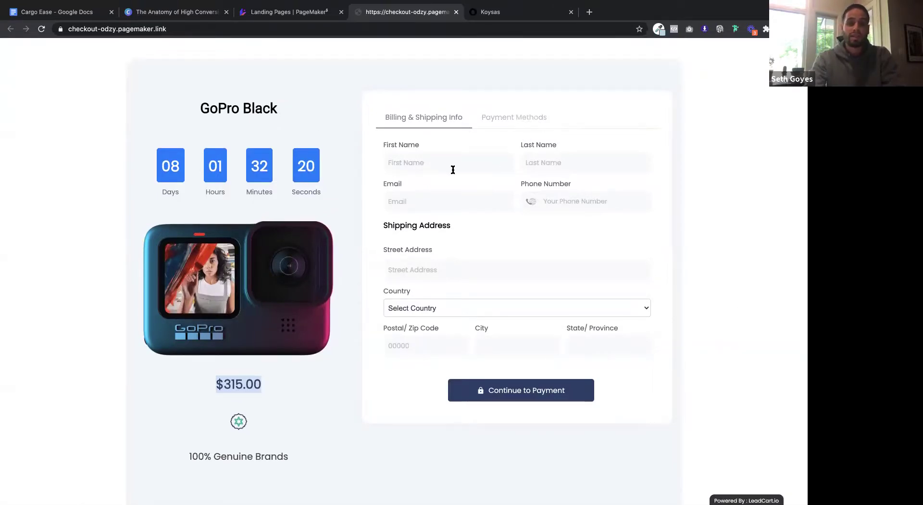
scroll(452, 169, "up", 7)
scroll(452, 170, "down", 7)
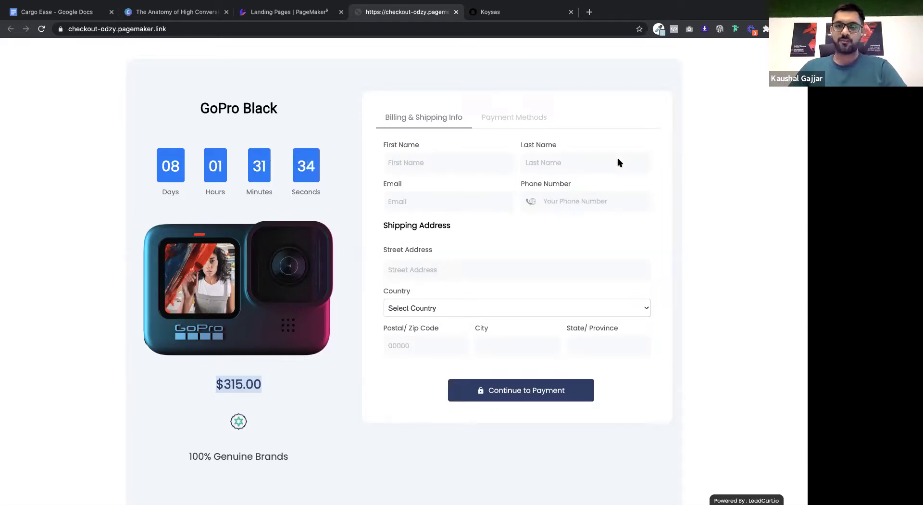
scroll(702, 173, "up", 3)
scroll(703, 174, "down", 3)
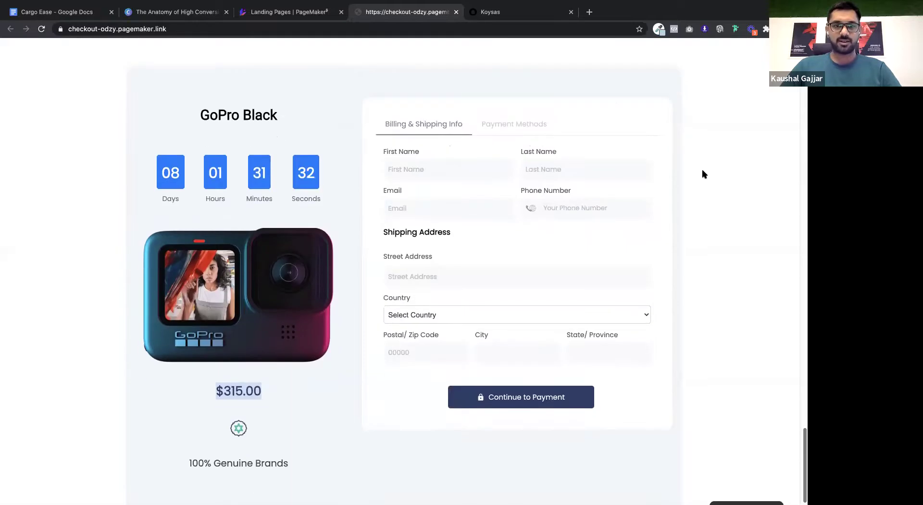
Create a new PageMaker landing page project named Go Pro, leaving the description empty
left_click(323, 14)
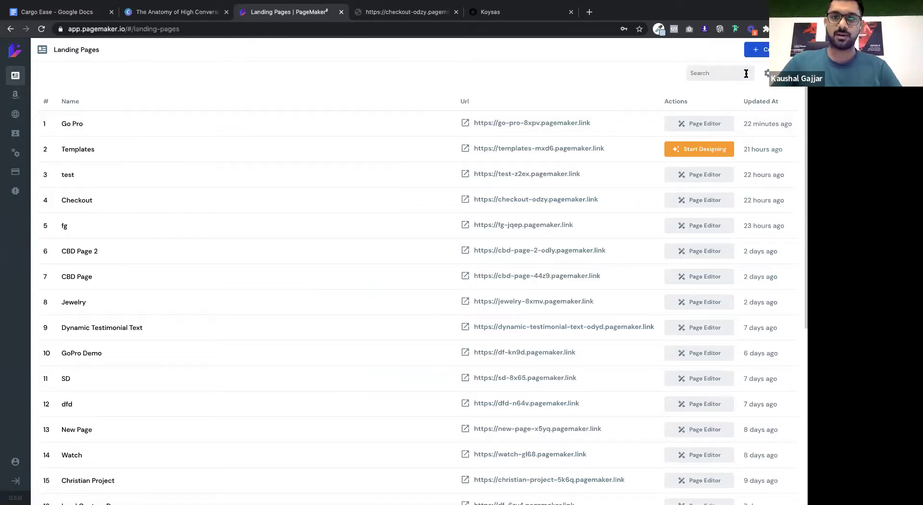
left_click(765, 51)
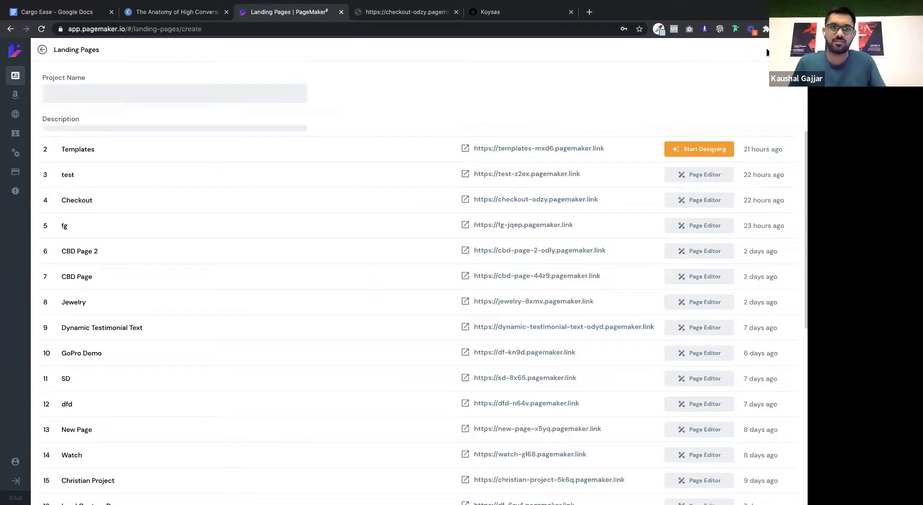
type("Go Pro")
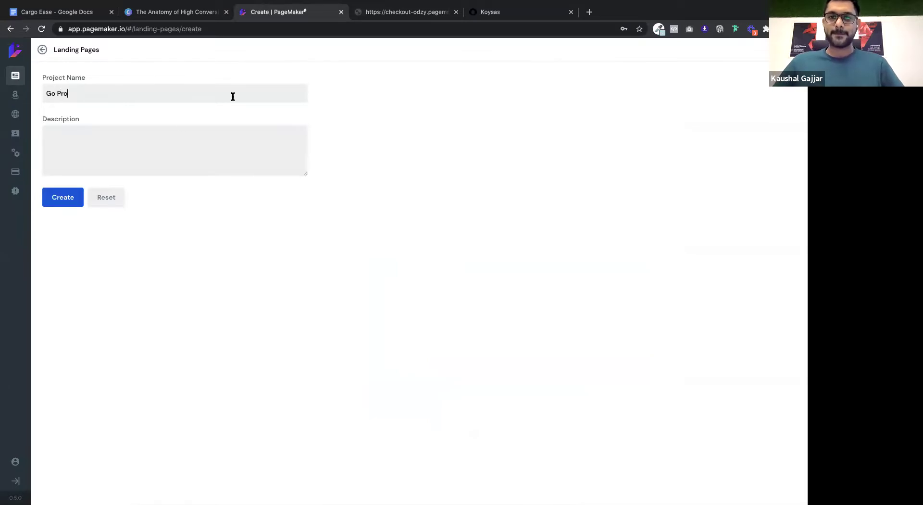
left_click(174, 126)
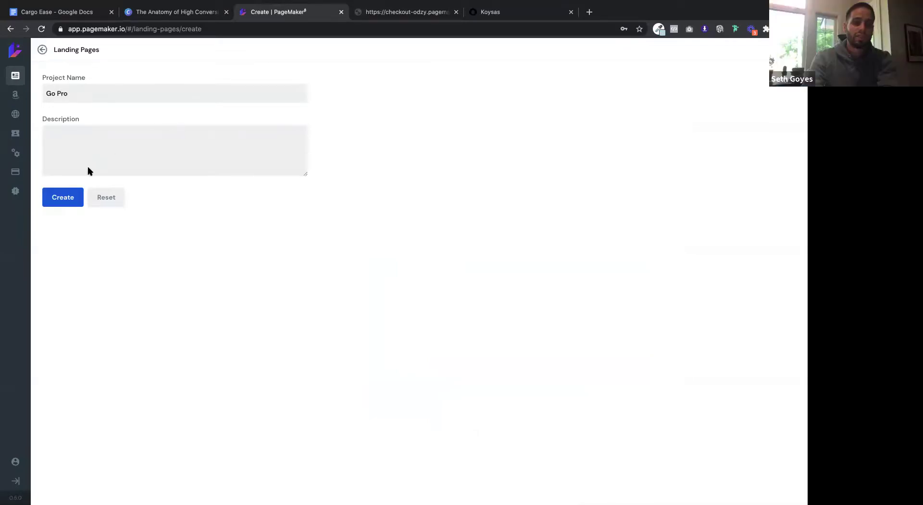
left_click(72, 198)
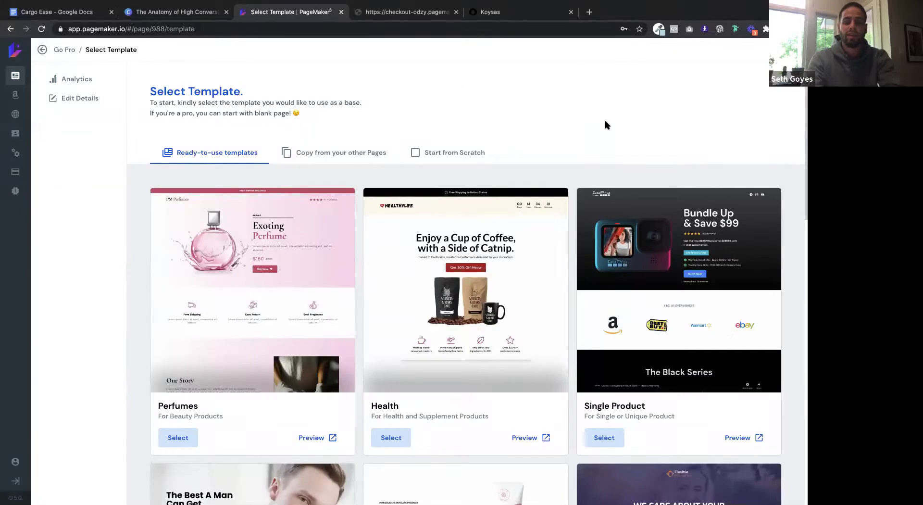
Look over the ready-to-use templates, but start the Go Pro page from scratch on a blank canvas
scroll(788, 168, "down", 6)
scroll(789, 168, "up", 6)
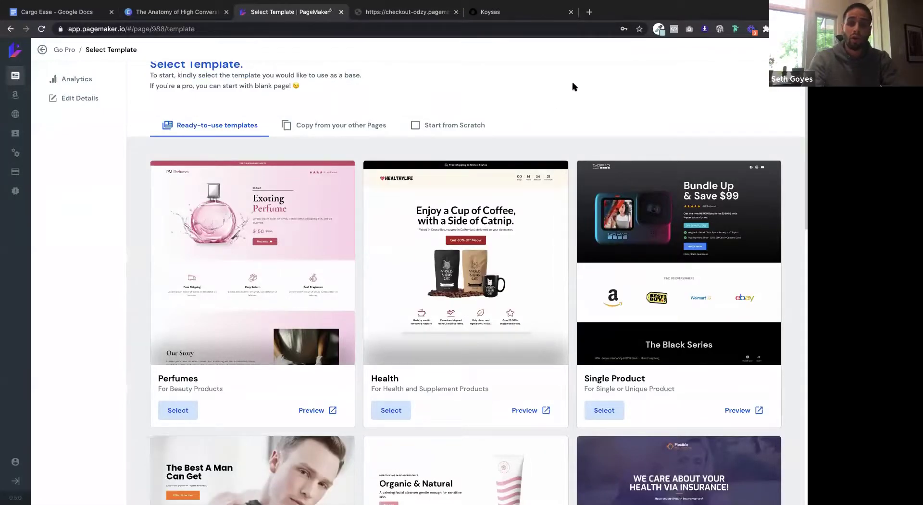
scroll(782, 134, "down", 6)
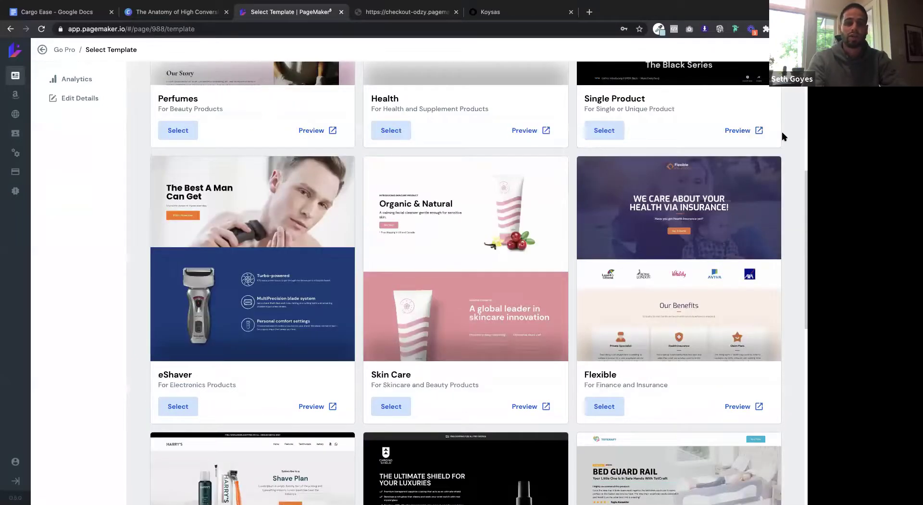
scroll(782, 135, "up", 6)
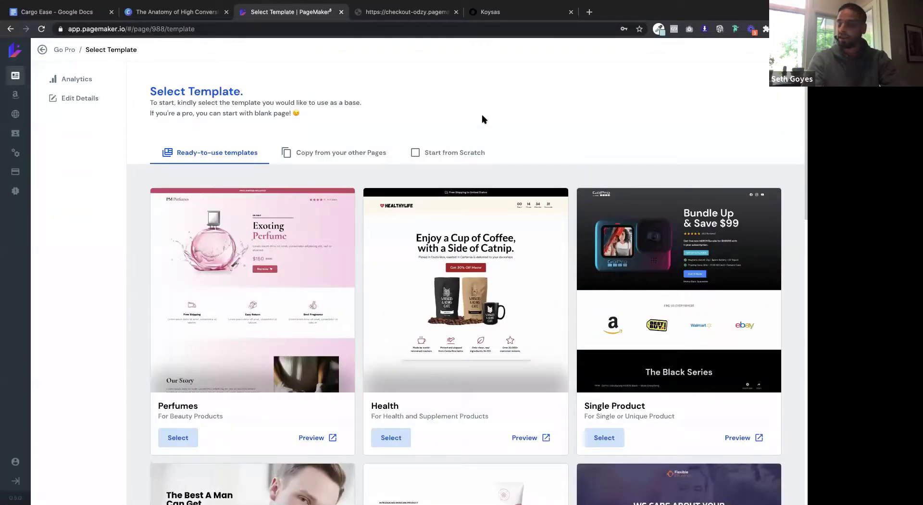
left_click(460, 153)
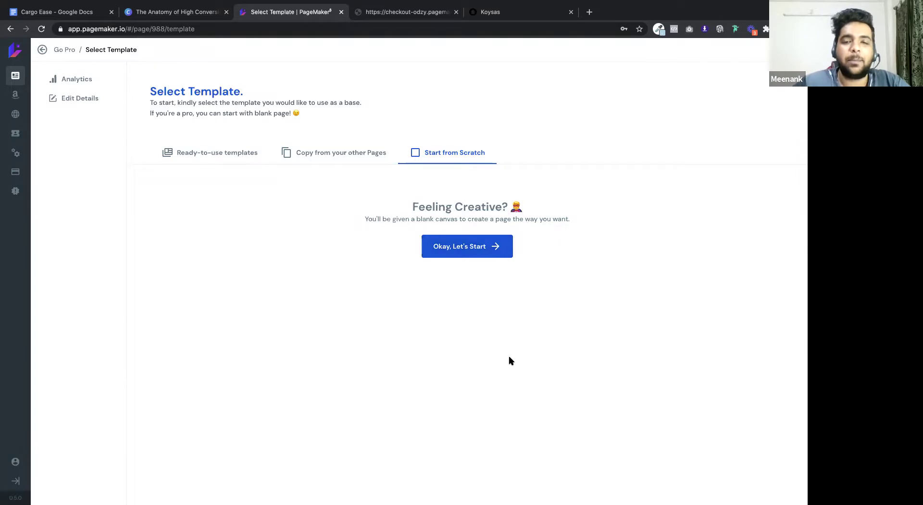
mouse_move(595, 504)
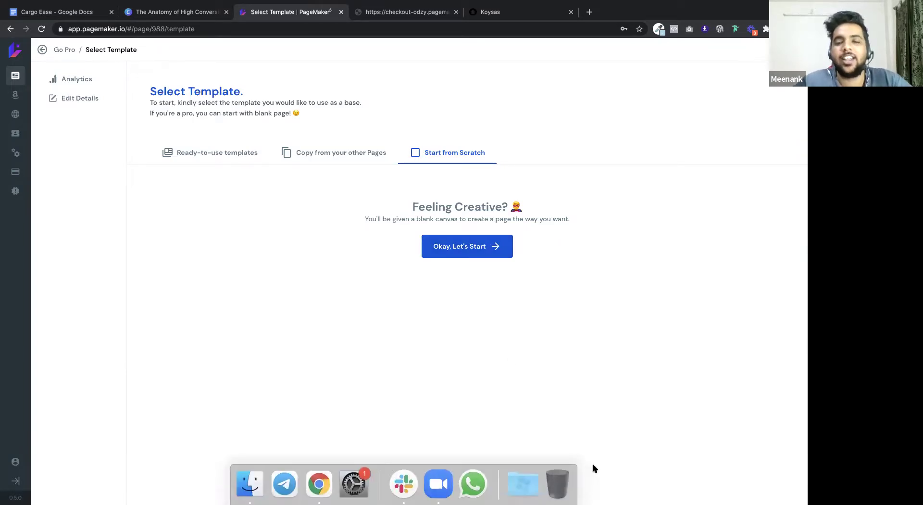
left_click(485, 250)
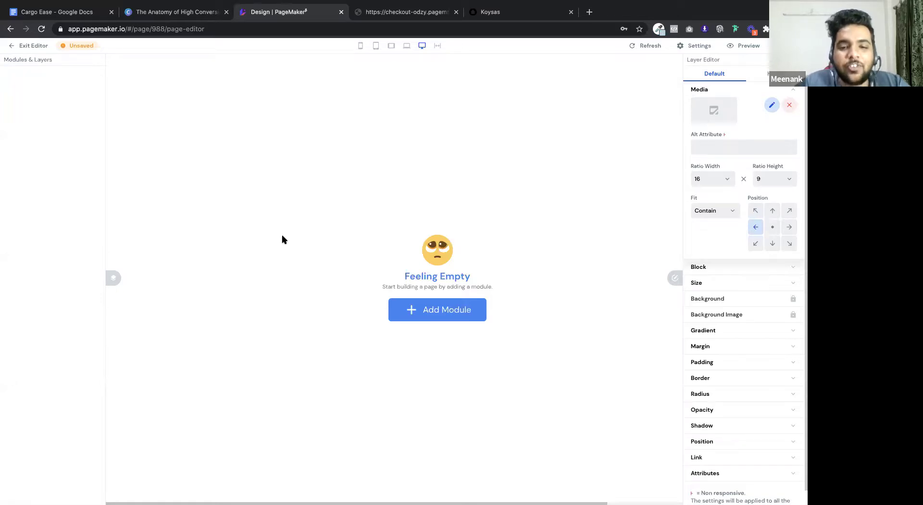
Browse the prebuilt modules in the module library and close it without adding any to the page
left_click(417, 314)
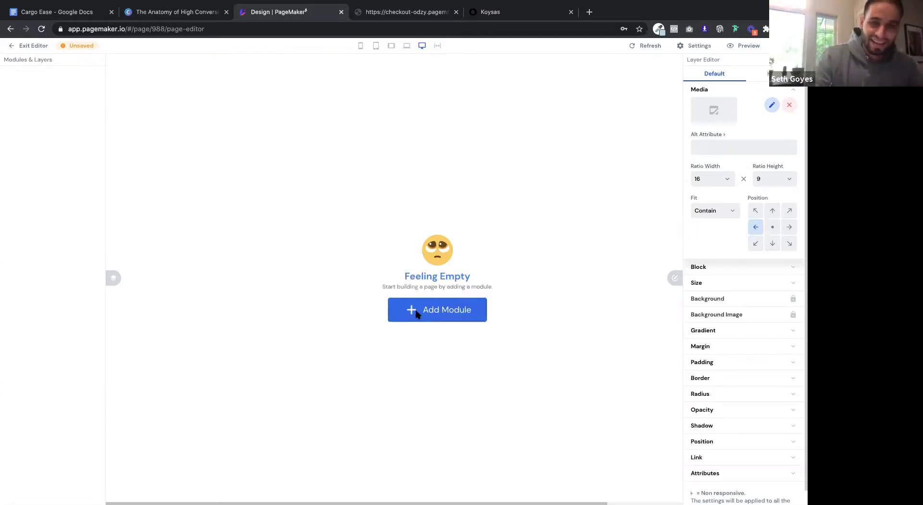
left_click(789, 57)
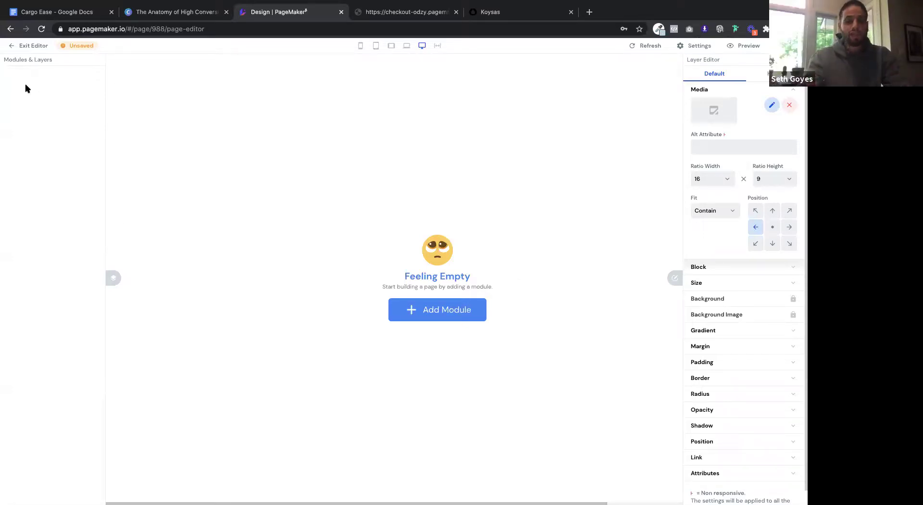
left_click(412, 308)
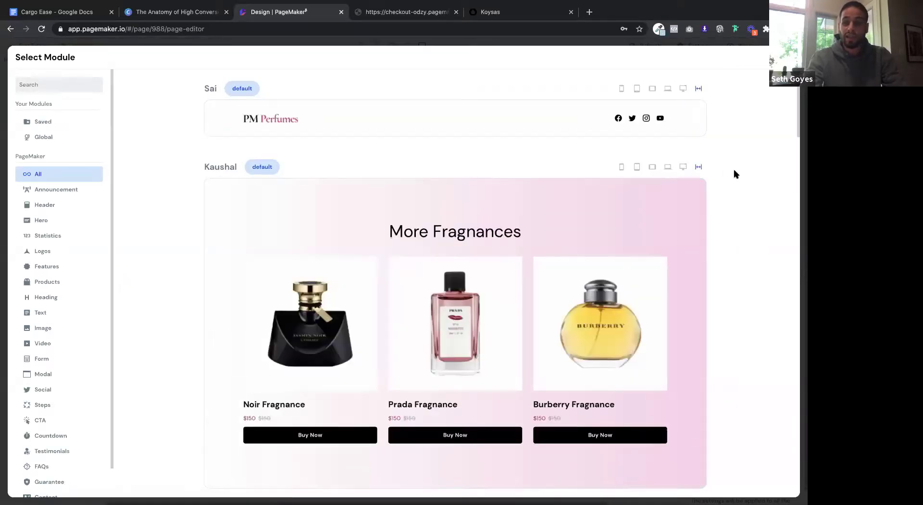
scroll(734, 174, "down", 20)
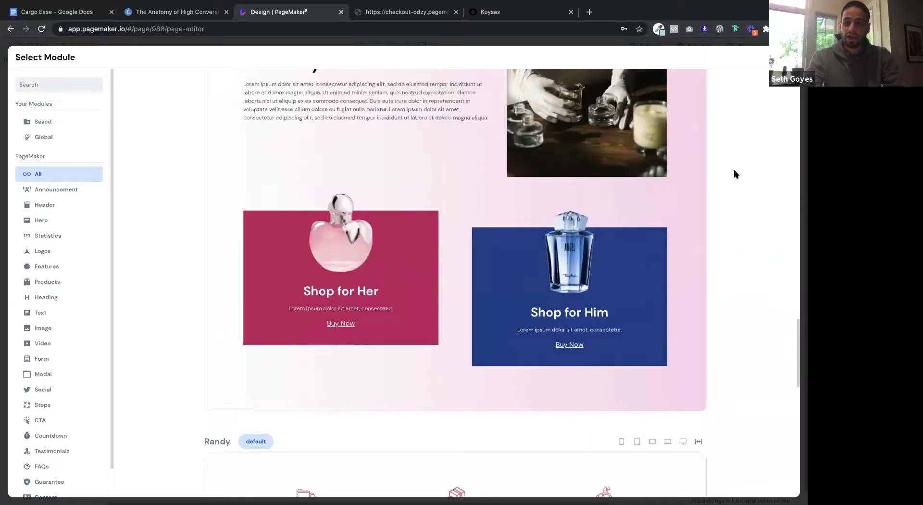
scroll(734, 174, "up", 20)
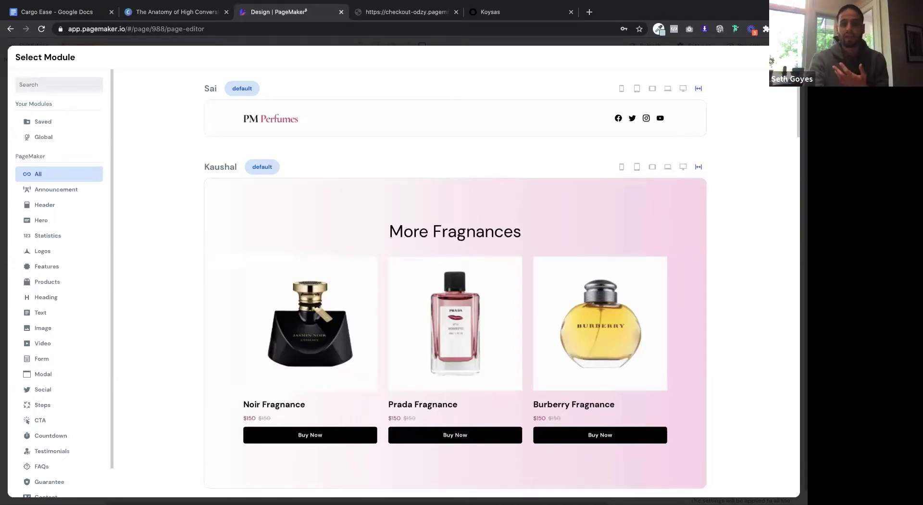
left_click(768, 62)
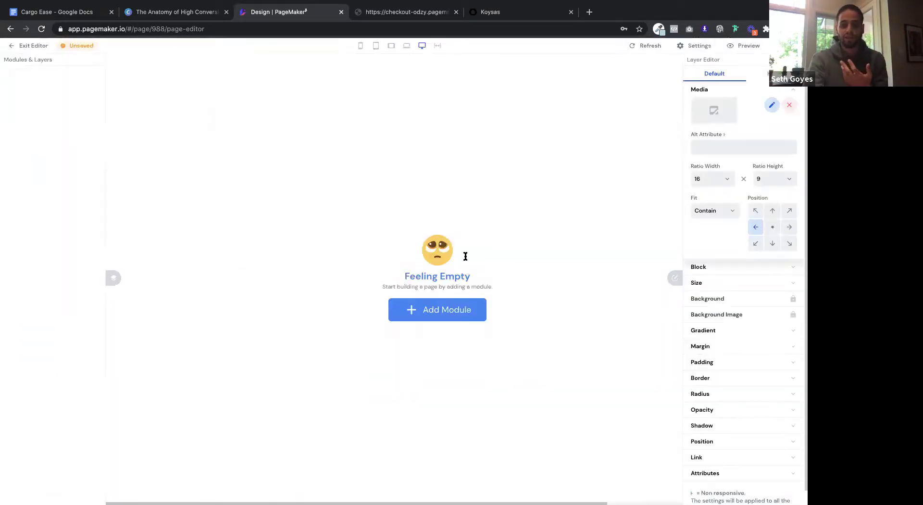
left_click(451, 315)
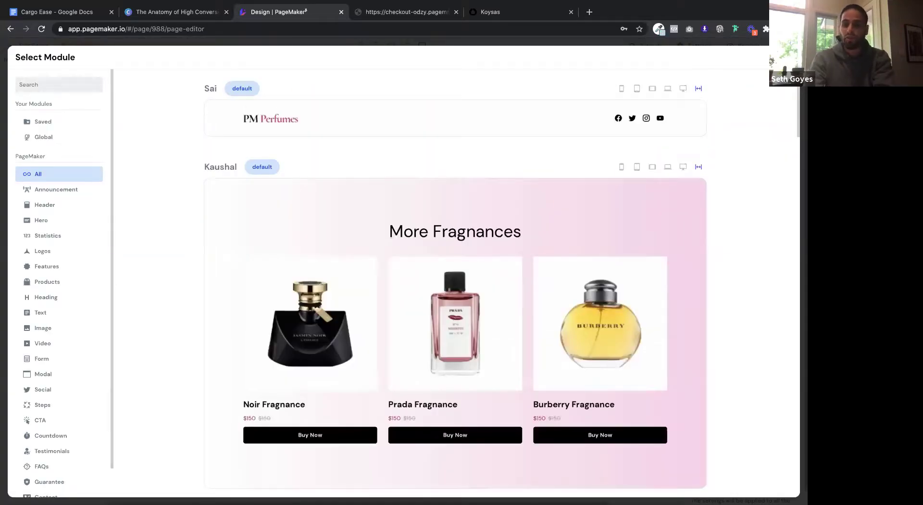
key("Escape")
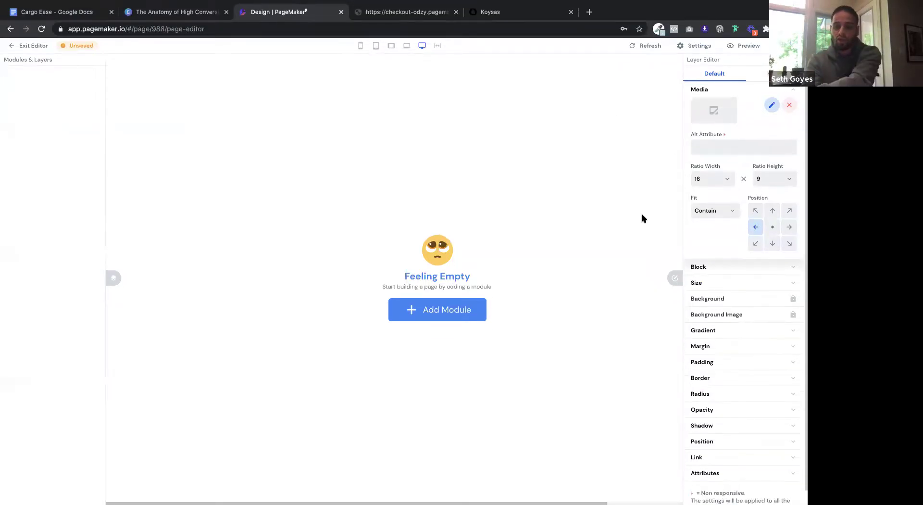
Search the hero modules for holly and add the Holly hero module to the empty page
left_click(457, 308)
left_click(43, 220)
type("holly")
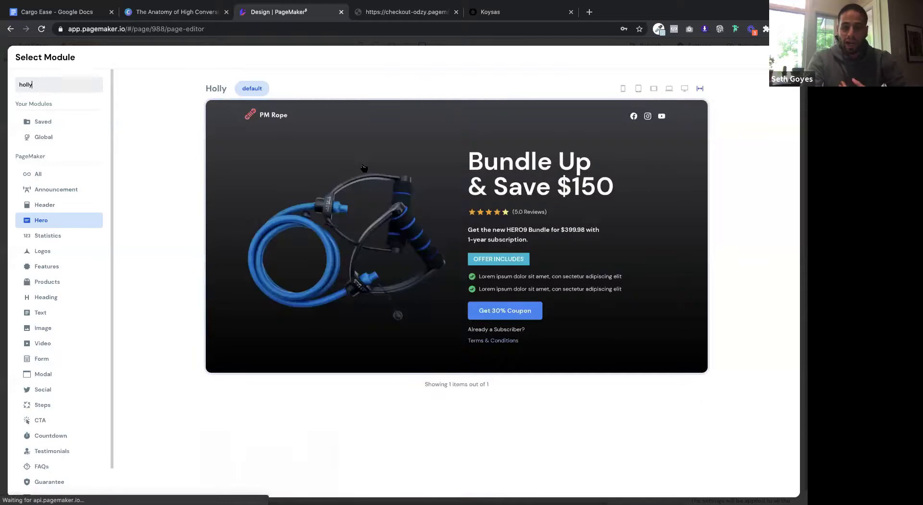
left_click(364, 169)
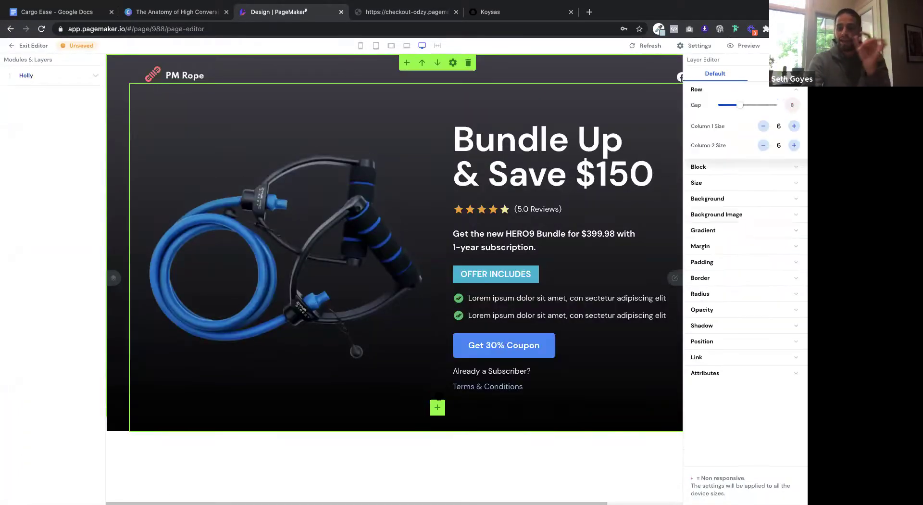
Add the Alex logos module directly below the Holly hero section
left_click(437, 408)
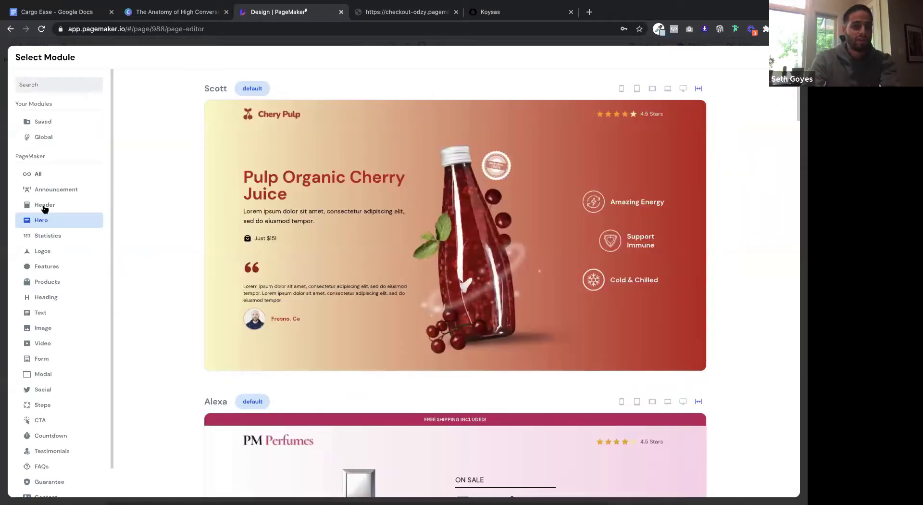
left_click(58, 252)
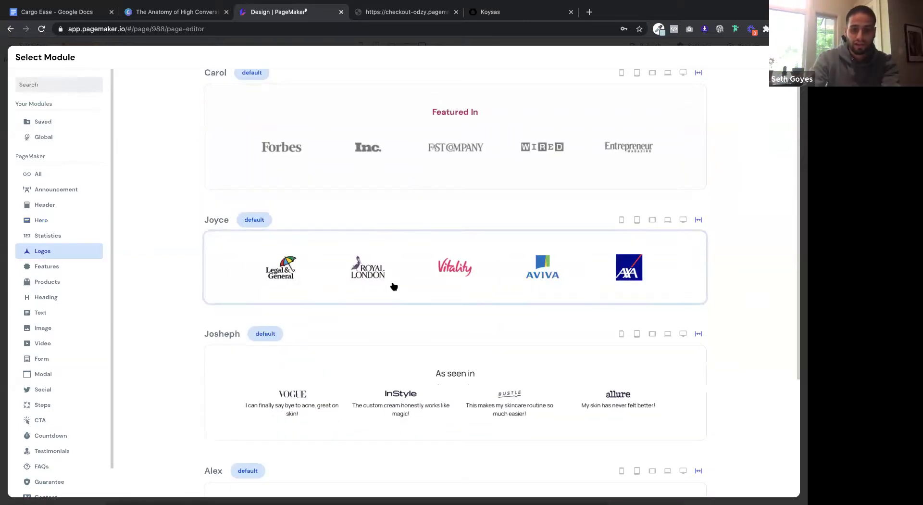
scroll(392, 286, "down", 3)
left_click(394, 383)
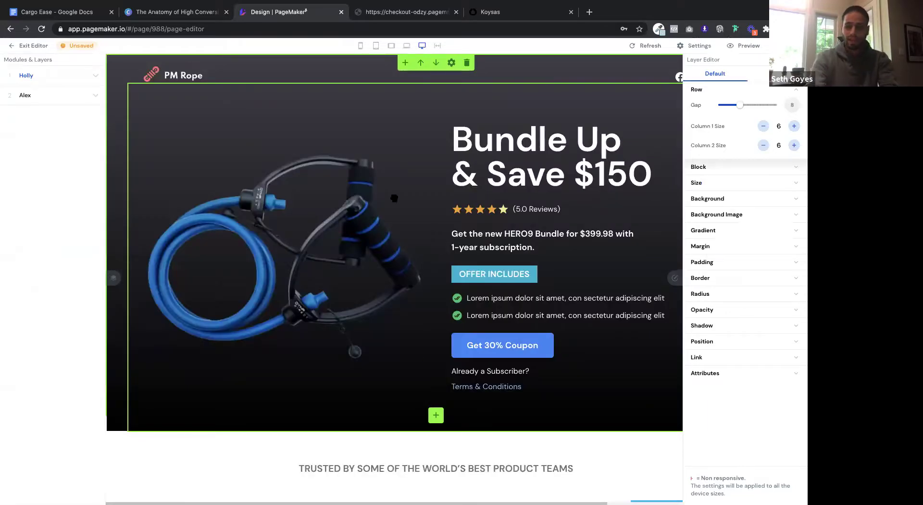
Hide the layer editor and add the Nadia video module below the logos section
left_click(675, 277)
scroll(456, 474, "down", 3)
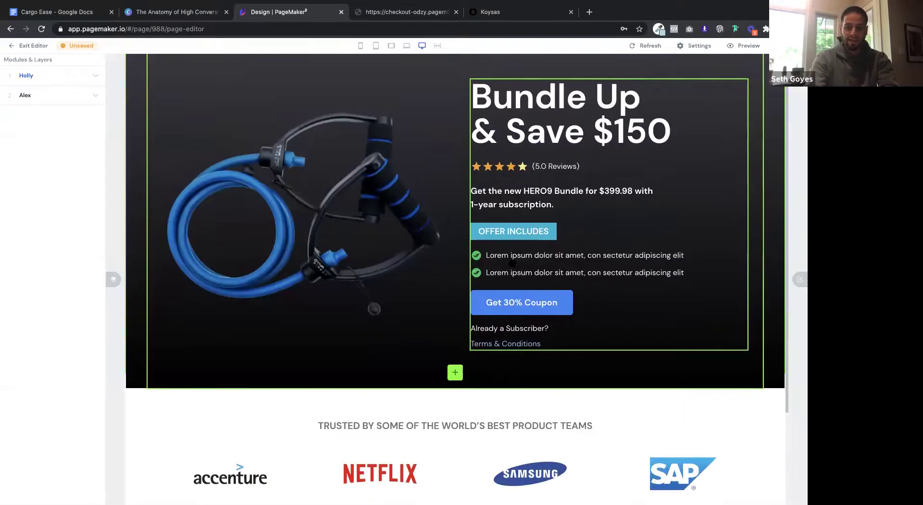
left_click(455, 495)
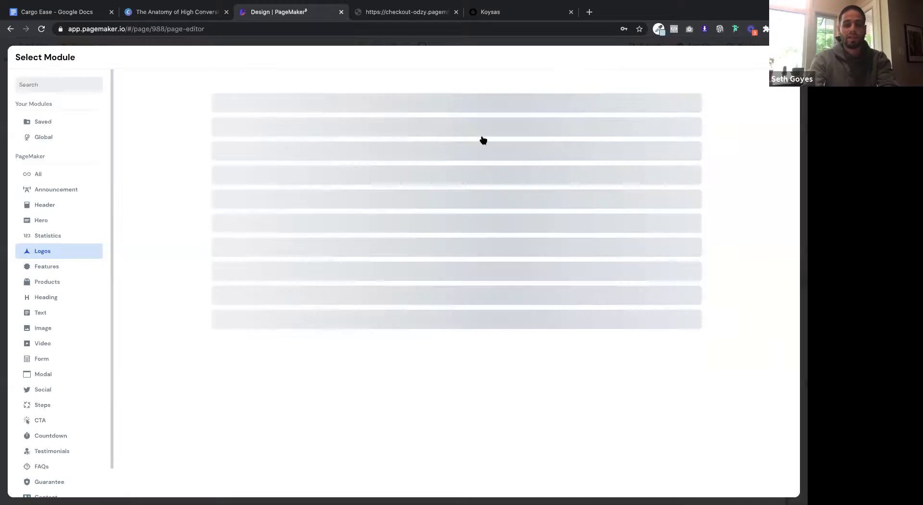
left_click(48, 343)
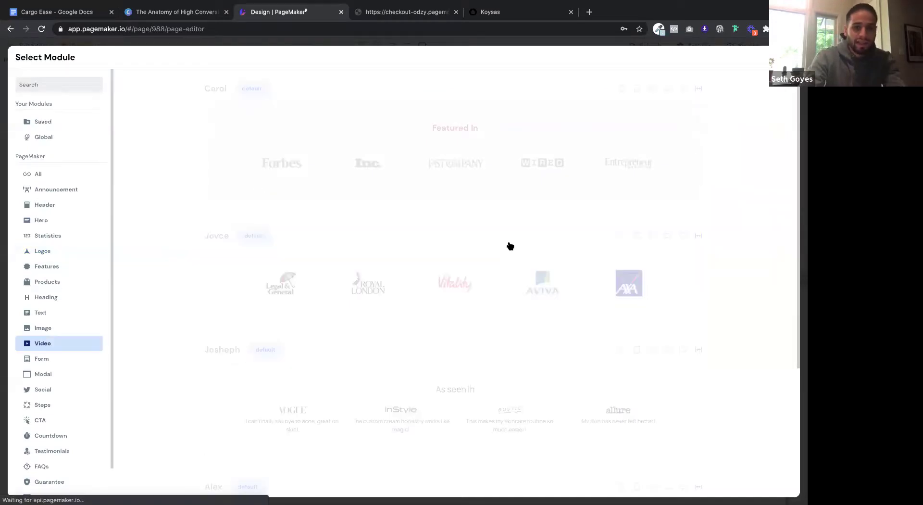
scroll(510, 245, "down", 7)
scroll(510, 245, "down", 15)
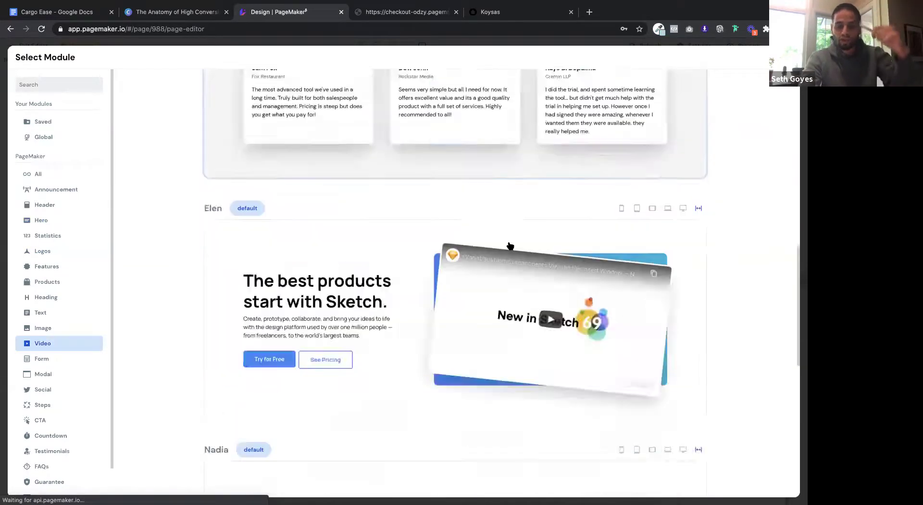
left_click(553, 200)
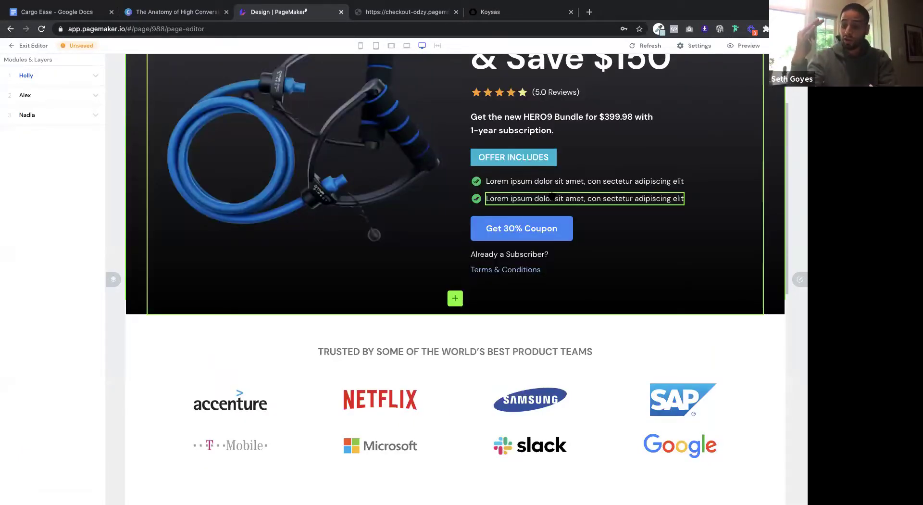
Search all modules for johnson and add the Johnson module below the iPhone SE video section
scroll(476, 404, "down", 10)
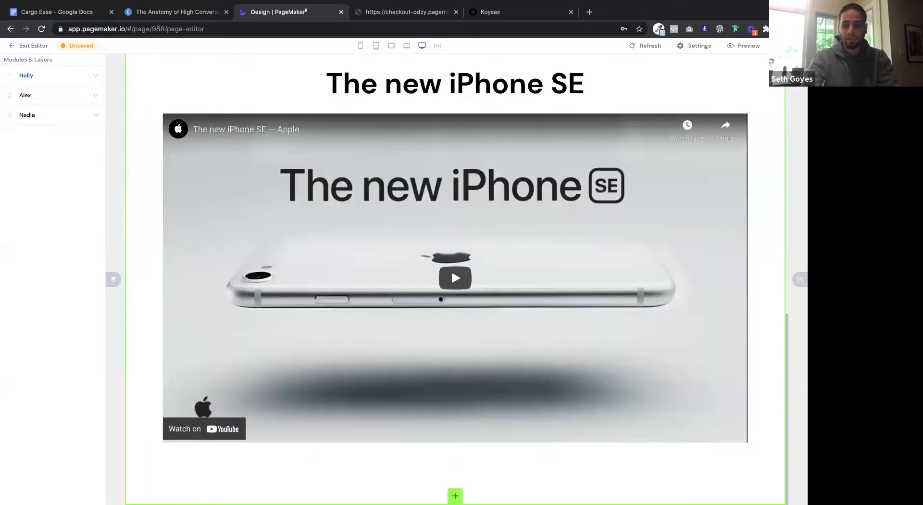
left_click(455, 496)
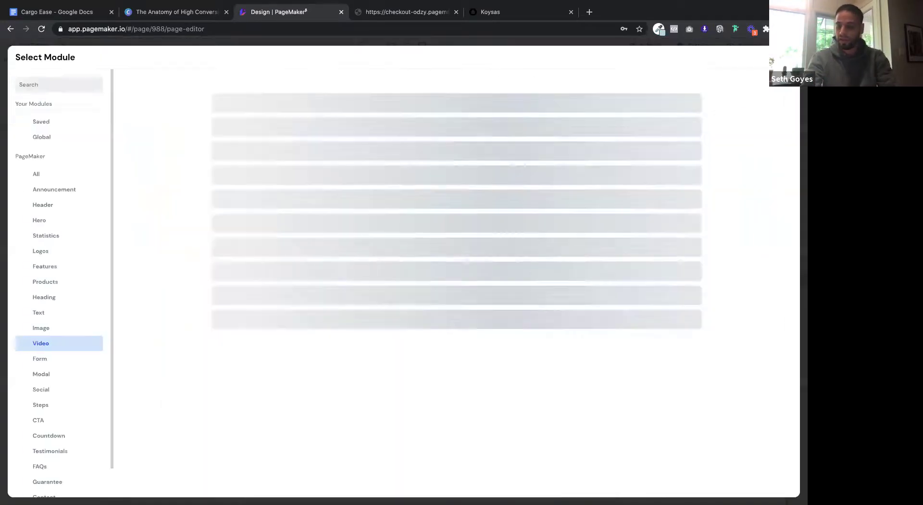
left_click(38, 174)
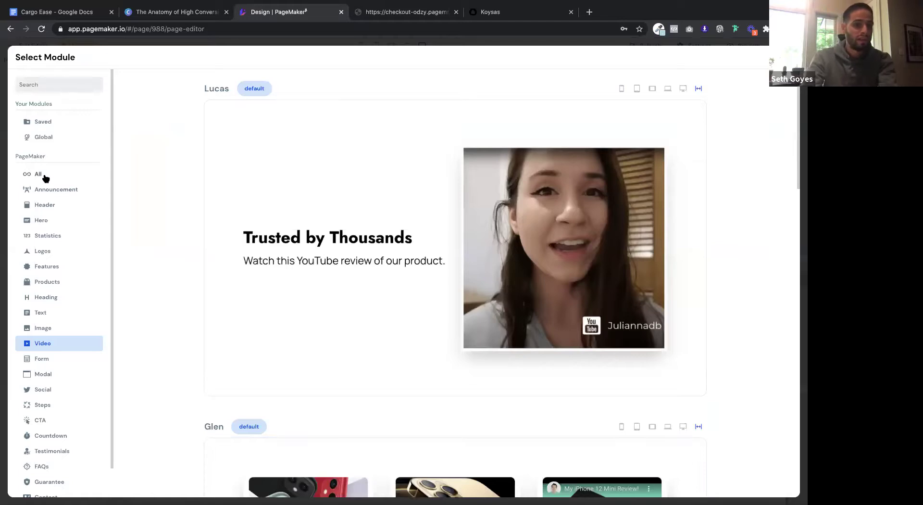
left_click(71, 83)
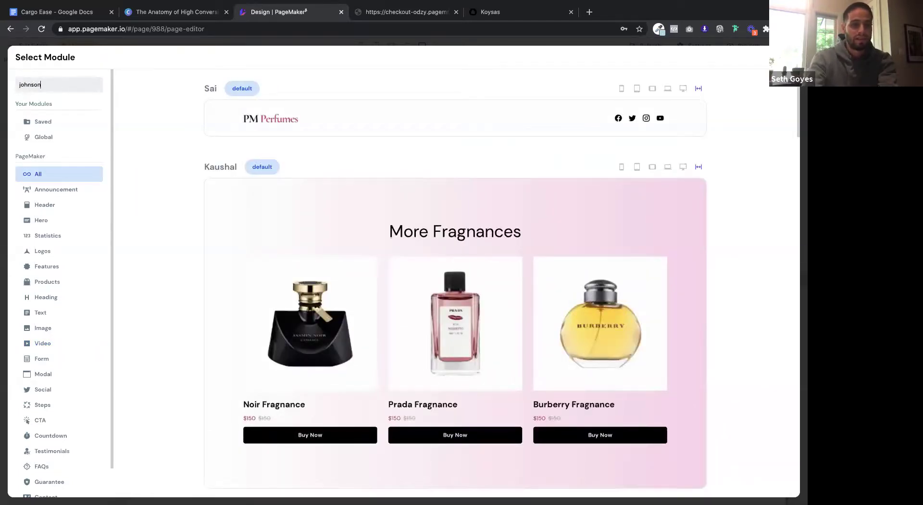
type("johnson")
left_click(309, 192)
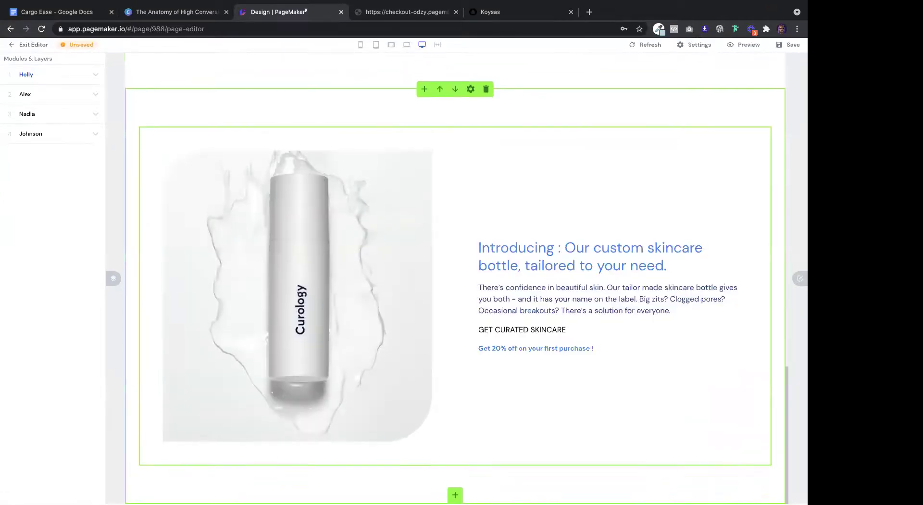
Search the module library for jessie and add the Jessie image gallery module below the skincare section
left_click(455, 495)
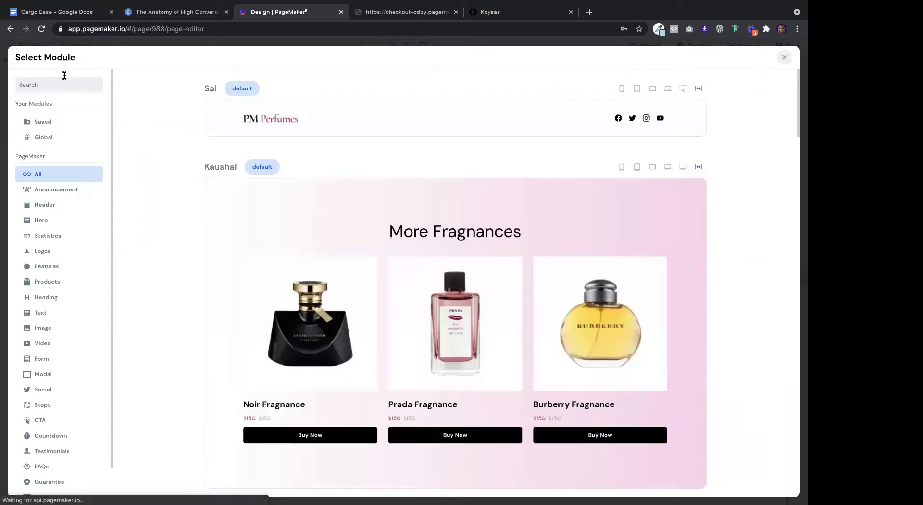
type("jessie")
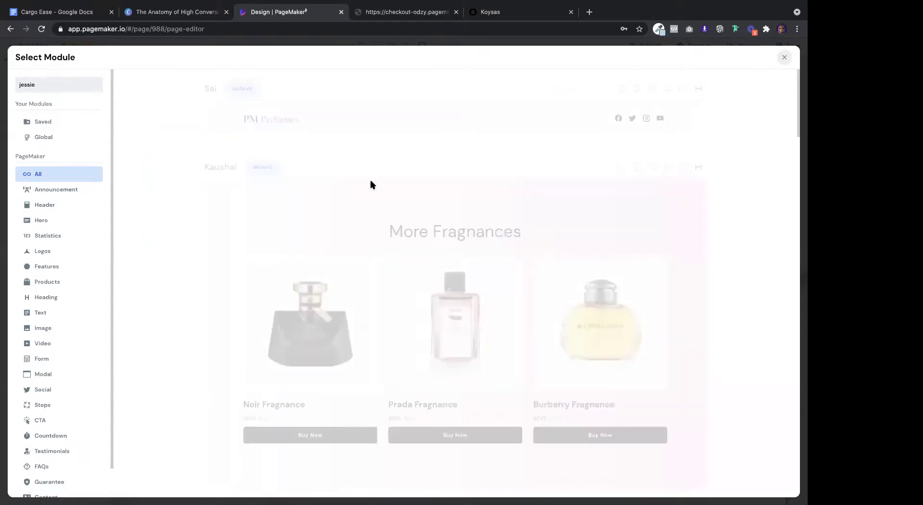
left_click(393, 224)
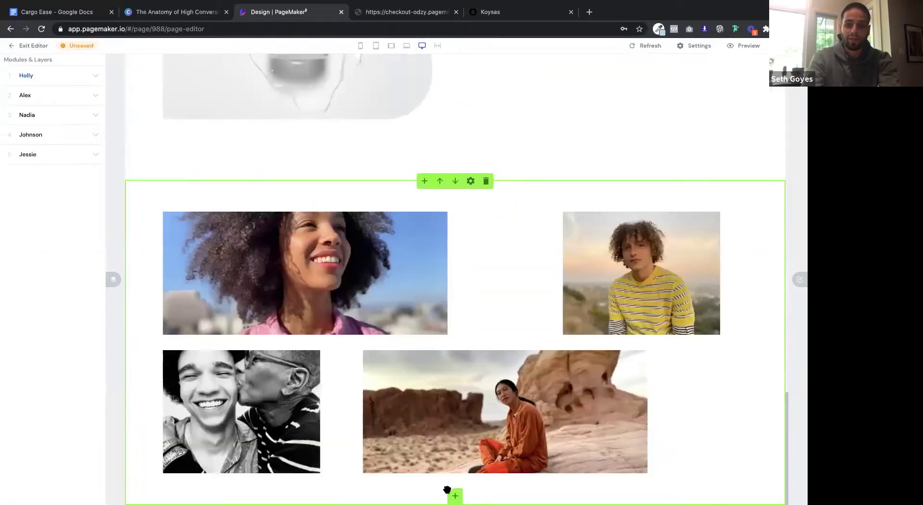
Add the Brandon sign-up module below the image gallery, followed by the Burt module as the page's footer
left_click(454, 495)
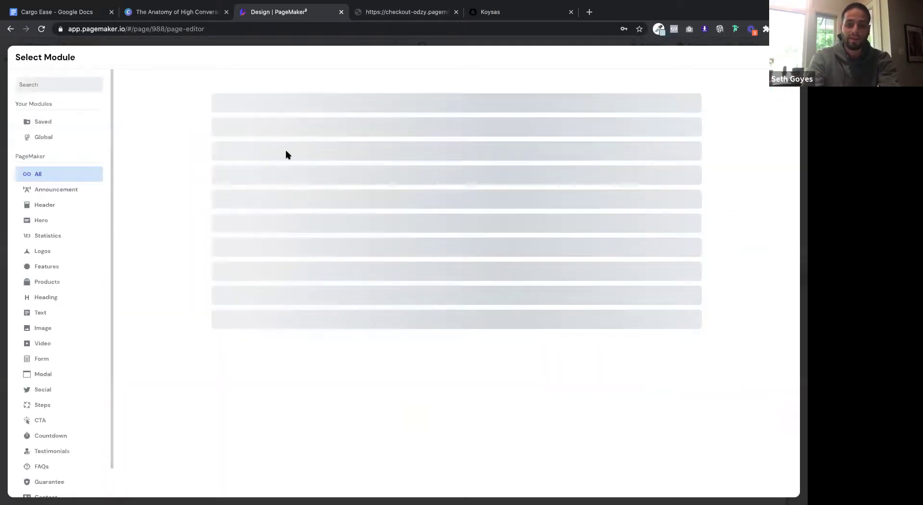
type("brandon")
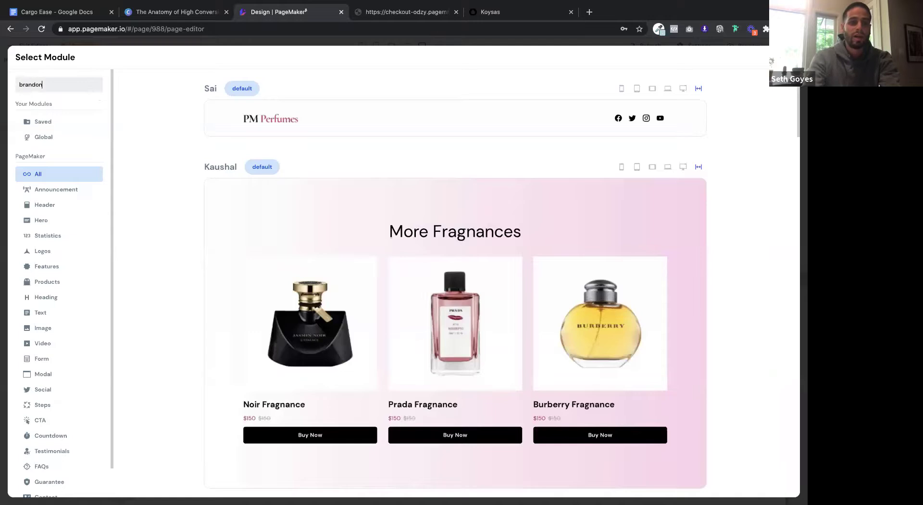
left_click(375, 146)
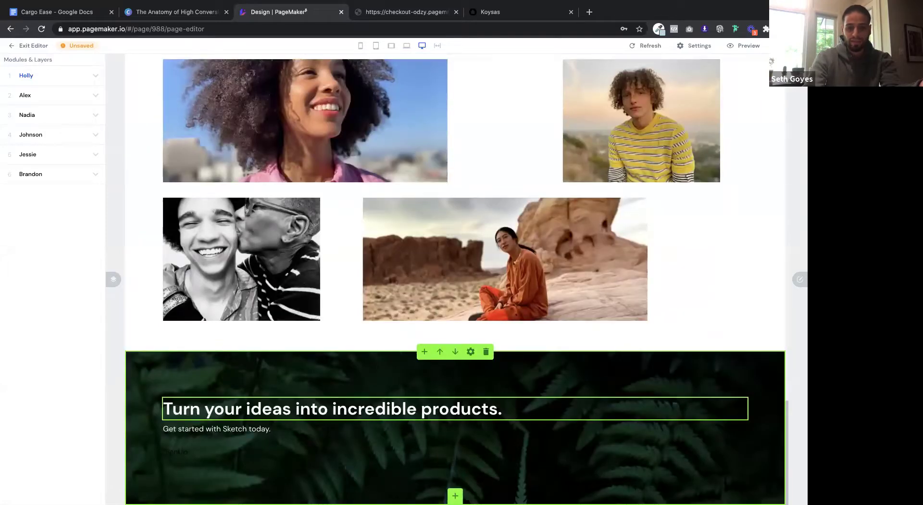
left_click(455, 496)
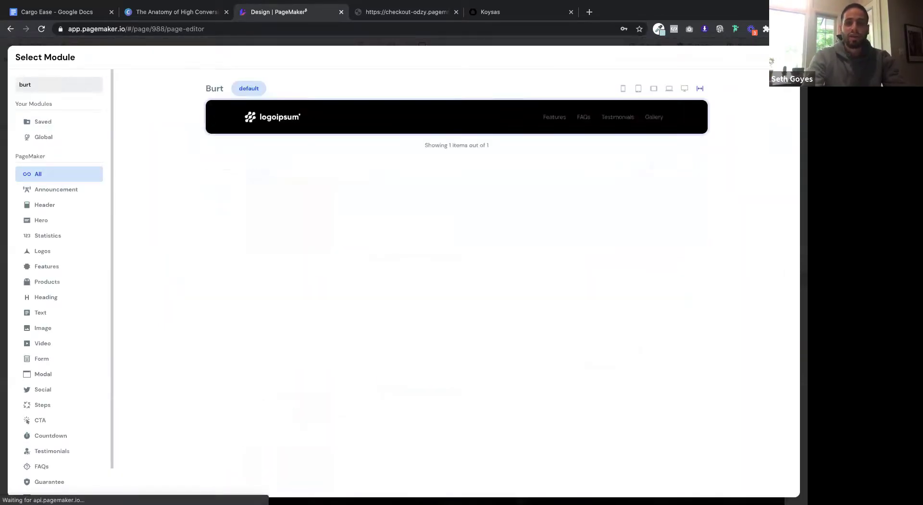
left_click(445, 132)
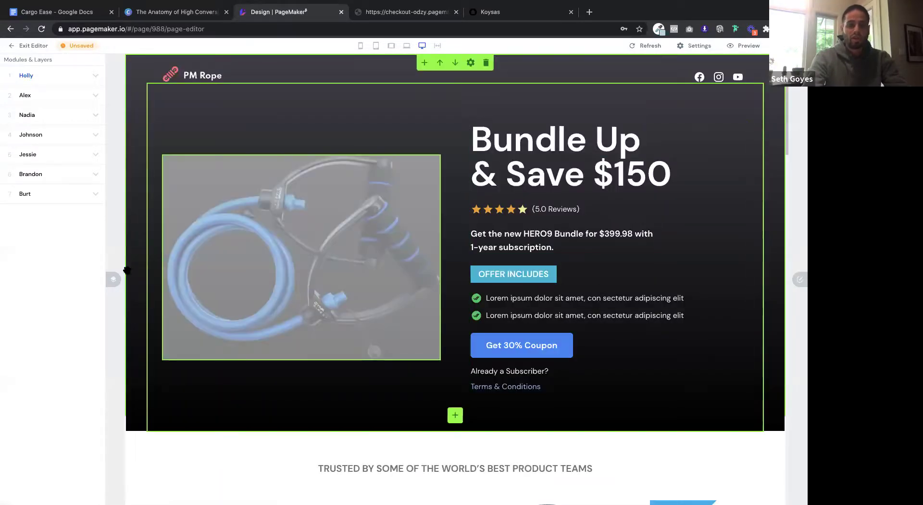
Hide the layers list and look over the assembled page from the hero down to the footer and back
left_click(113, 279)
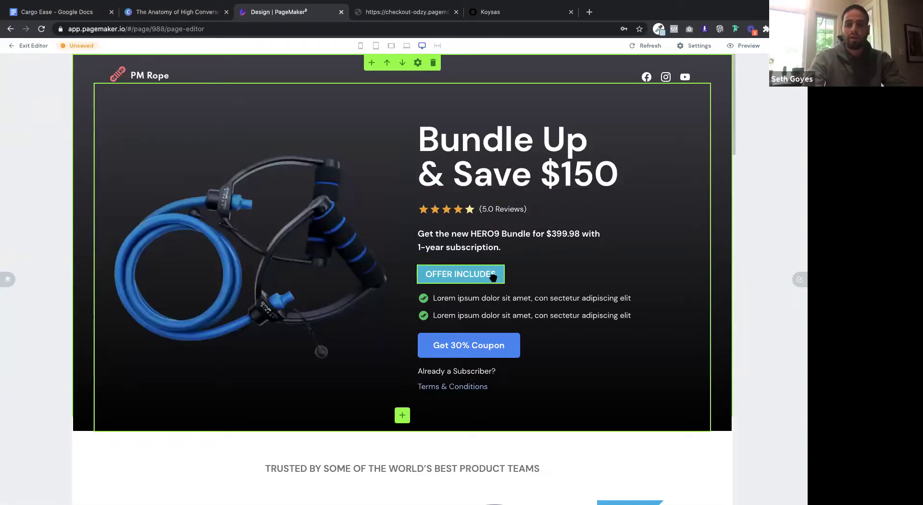
scroll(490, 272, "down", 5)
scroll(493, 278, "down", 2)
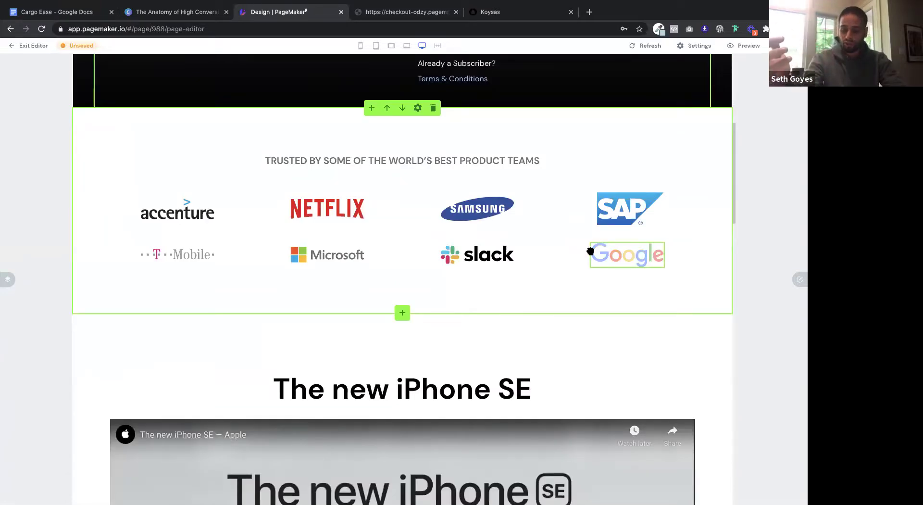
scroll(652, 326, "down", 4)
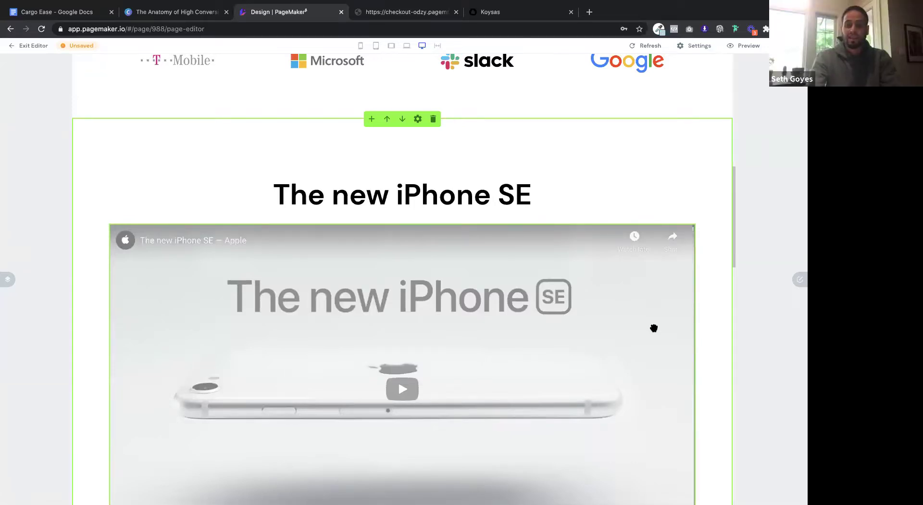
scroll(397, 386, "down", 10)
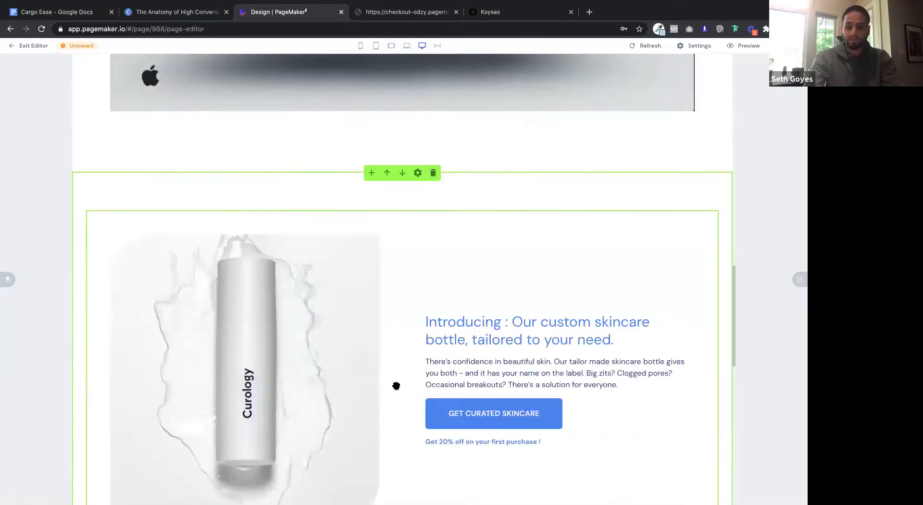
scroll(396, 385, "down", 5)
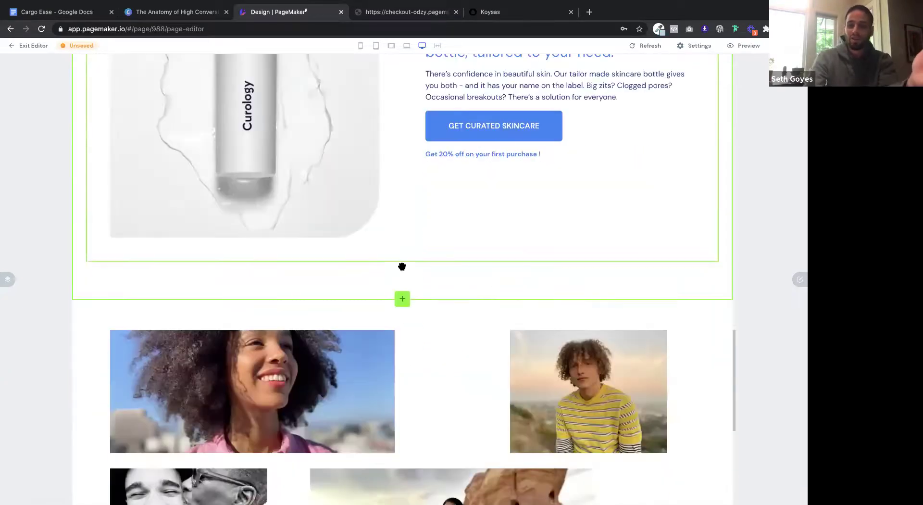
scroll(402, 267, "down", 5)
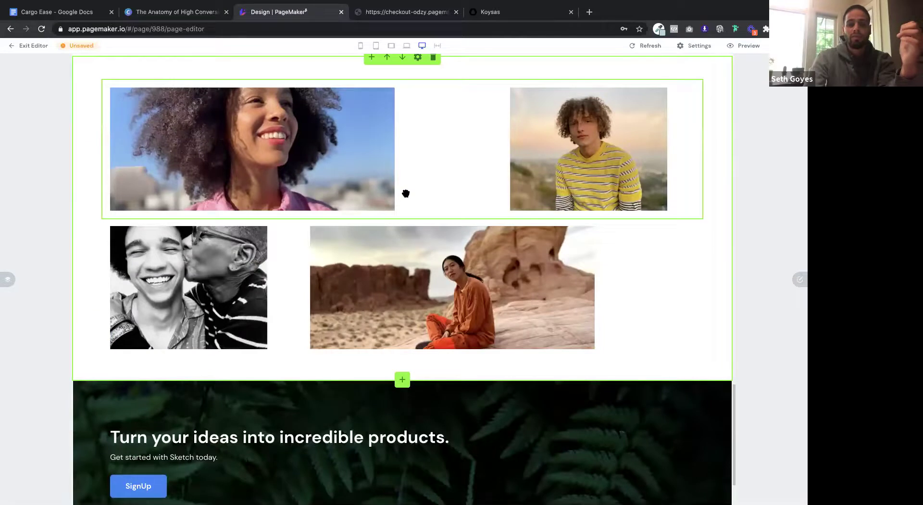
scroll(406, 193, "down", 3)
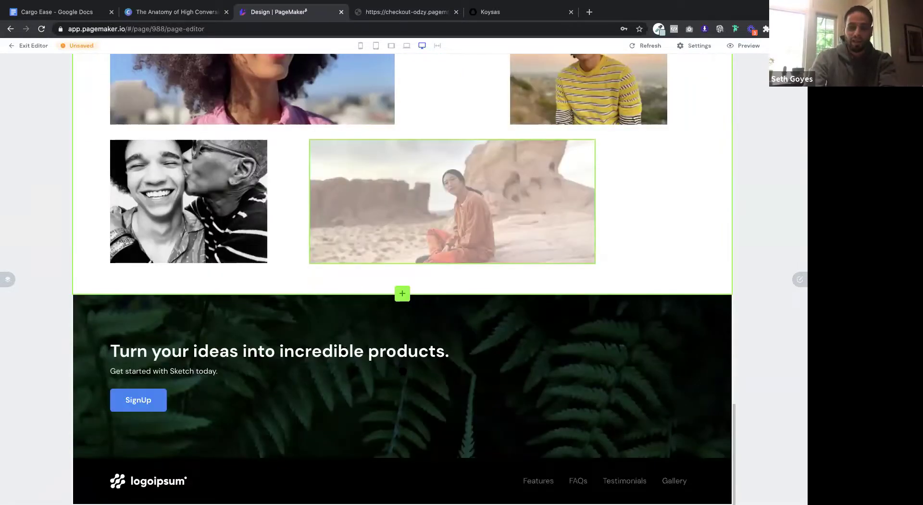
scroll(562, 335, "up", 10)
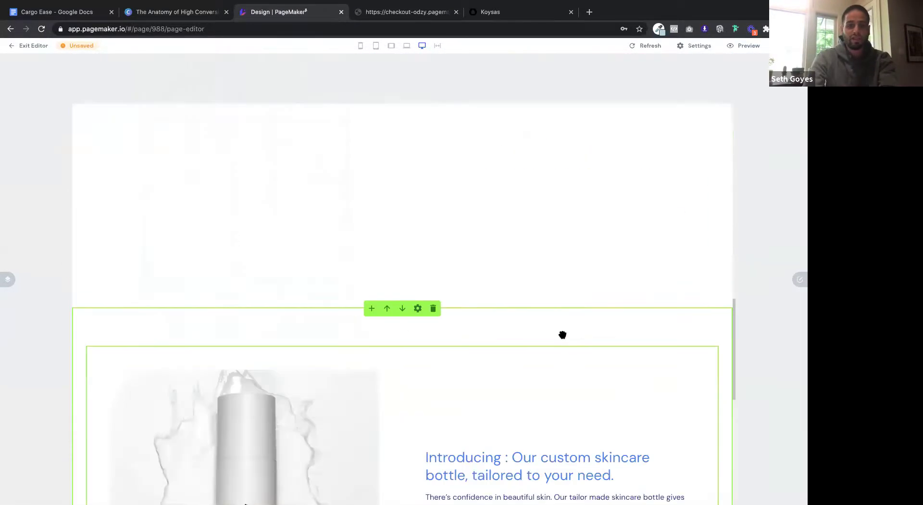
scroll(563, 335, "up", 10)
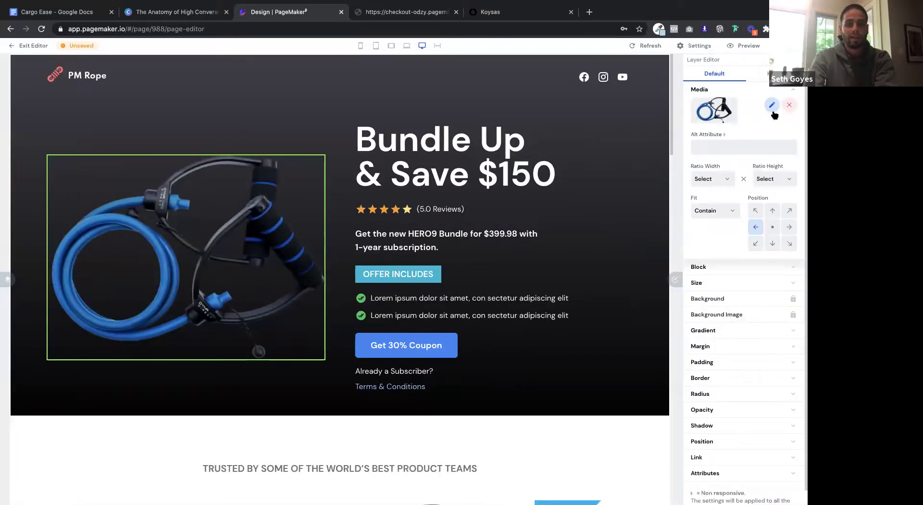
Open the media upload for the hero's rope image, browse the GO PRO - PG folder and cancel without choosing a file
left_click(772, 106)
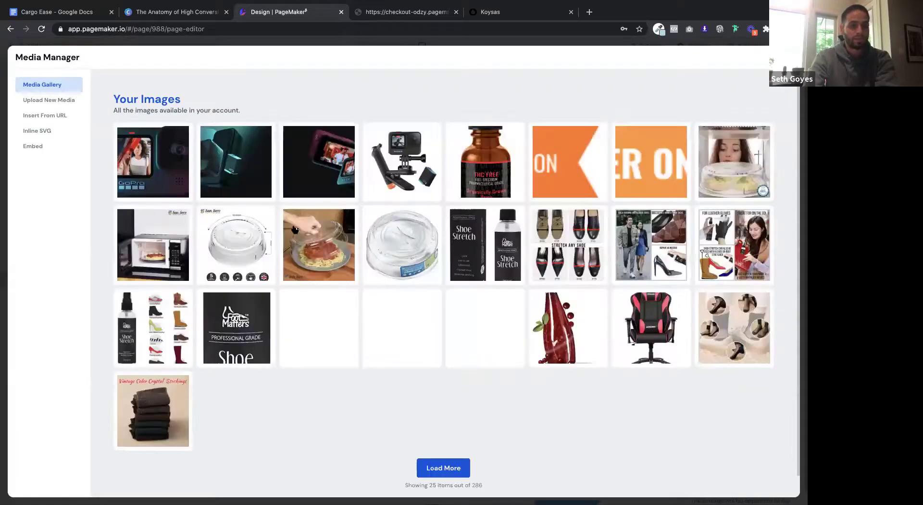
left_click(70, 100)
left_click(256, 183)
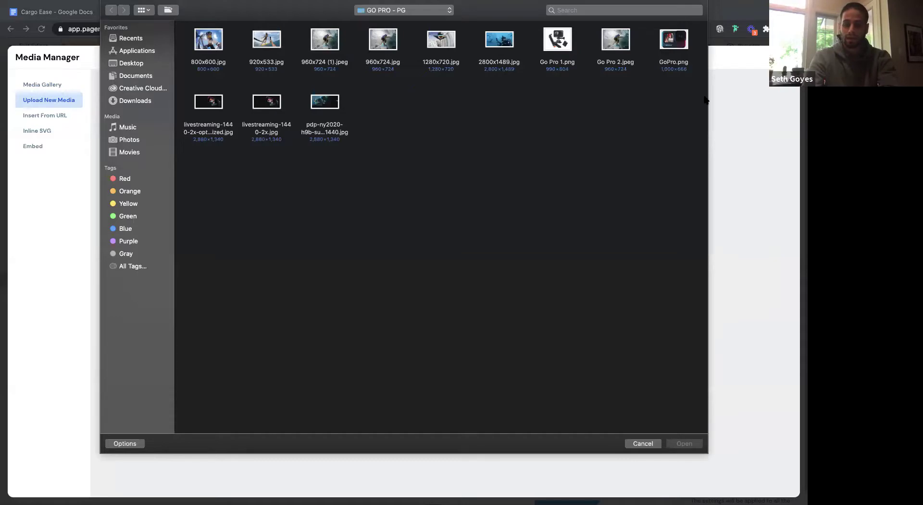
left_click(643, 444)
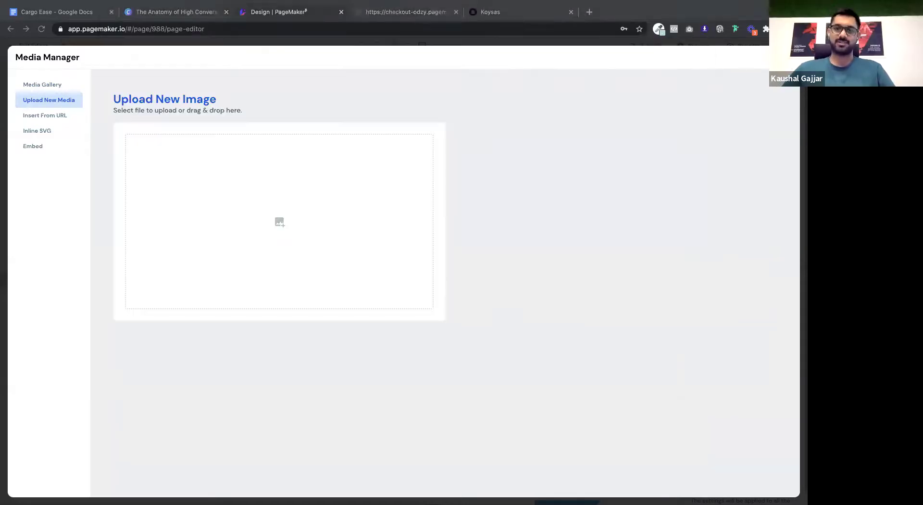
In the mobile layout, replace the hero's rope image by uploading GoPro.png from the GO PRO - PG folder
key("Escape")
left_click(360, 44)
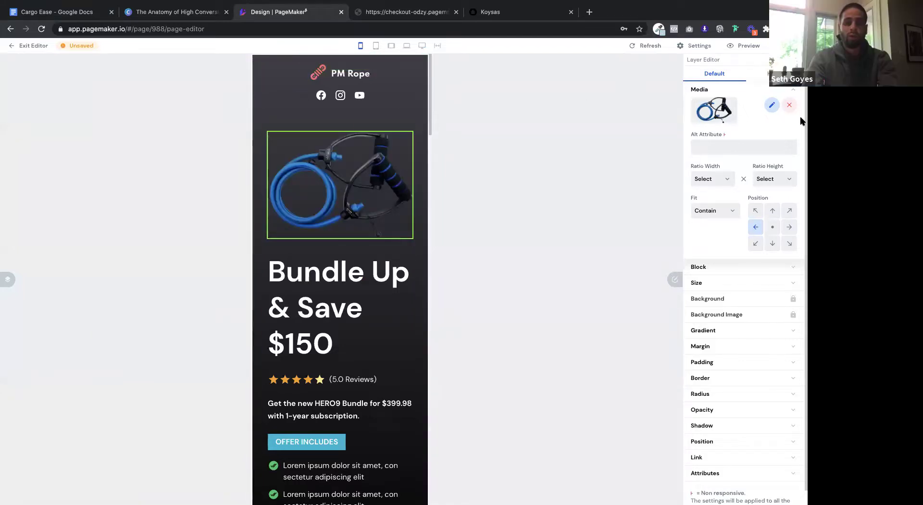
left_click(773, 106)
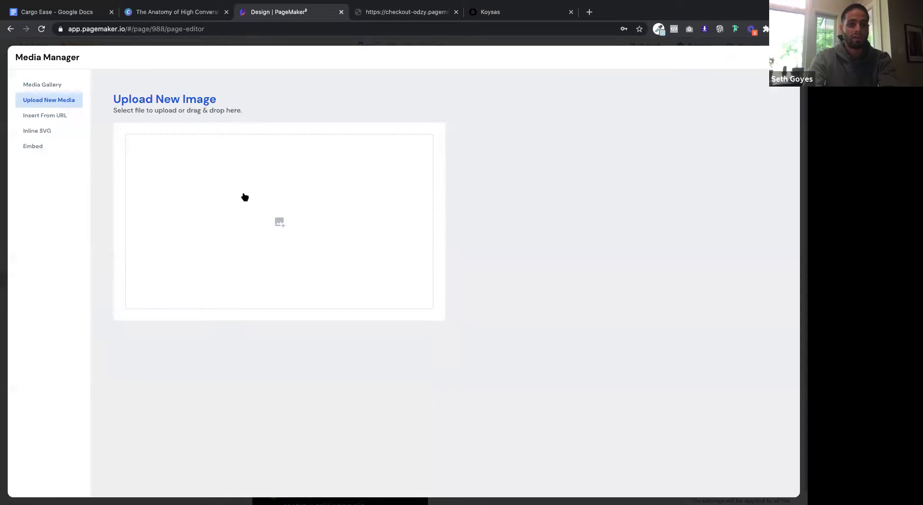
left_click(245, 197)
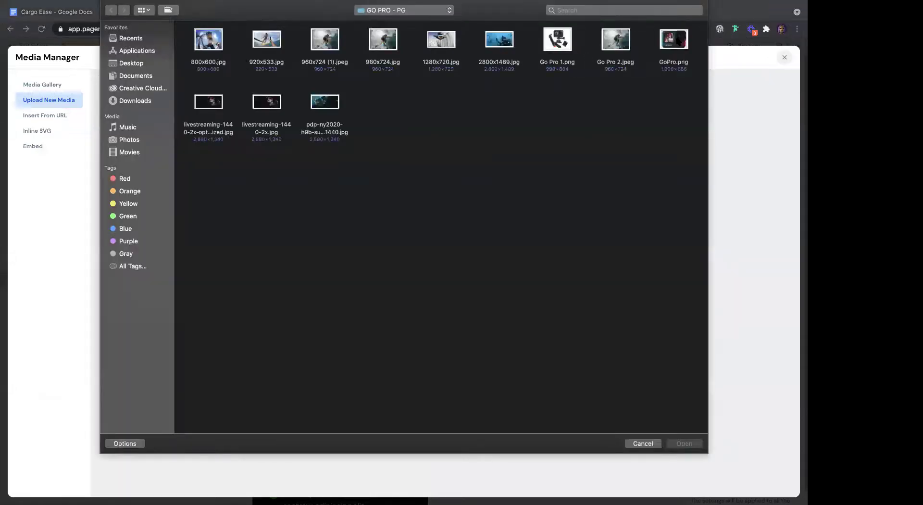
double_click(673, 39)
left_click(178, 321)
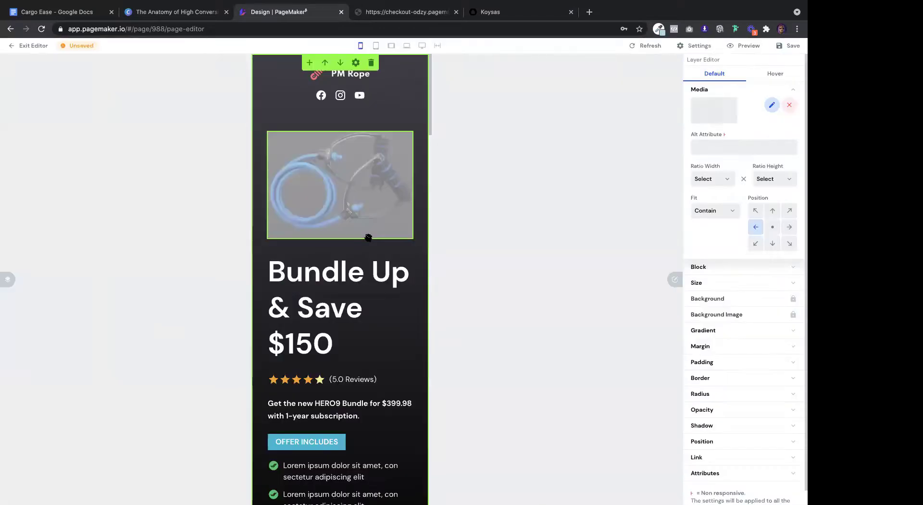
Set the font size of both hero headline lines, "Bundle Up" and "& Save $150", to 5xl for mobile
left_click(340, 264)
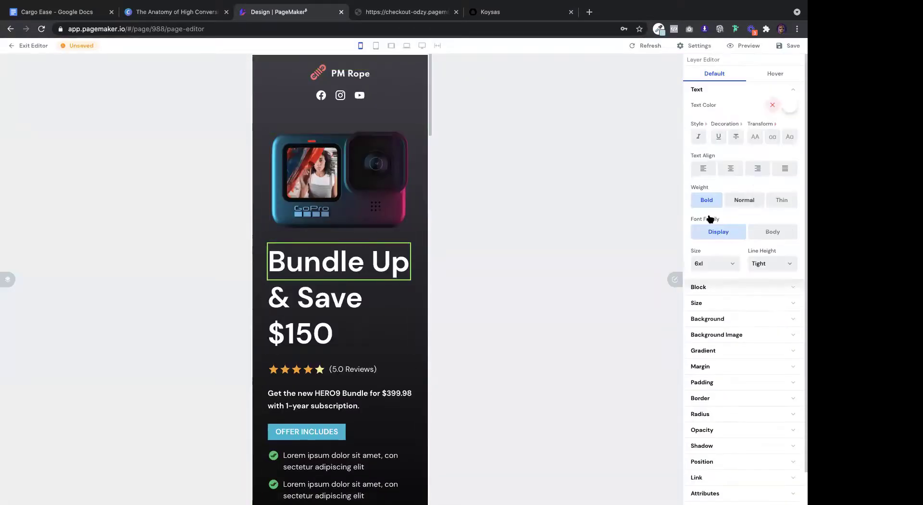
left_click(726, 266)
left_click(716, 250)
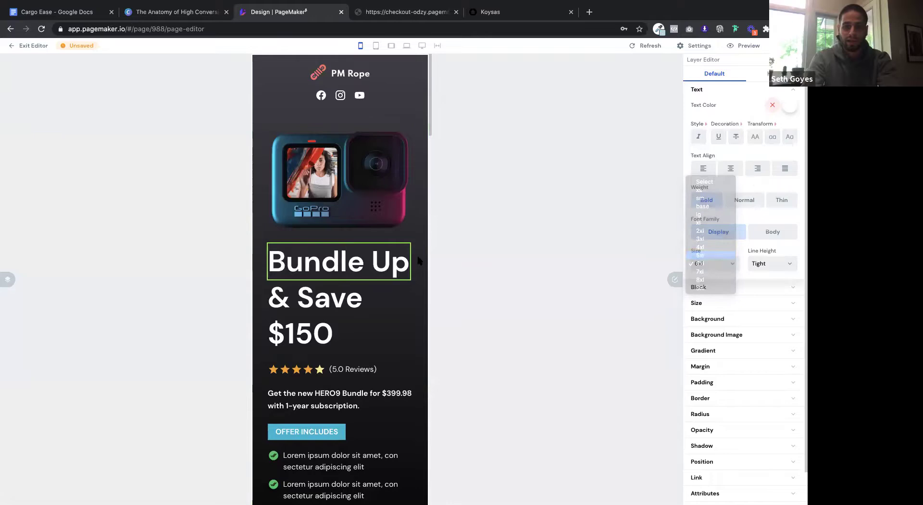
left_click(711, 263)
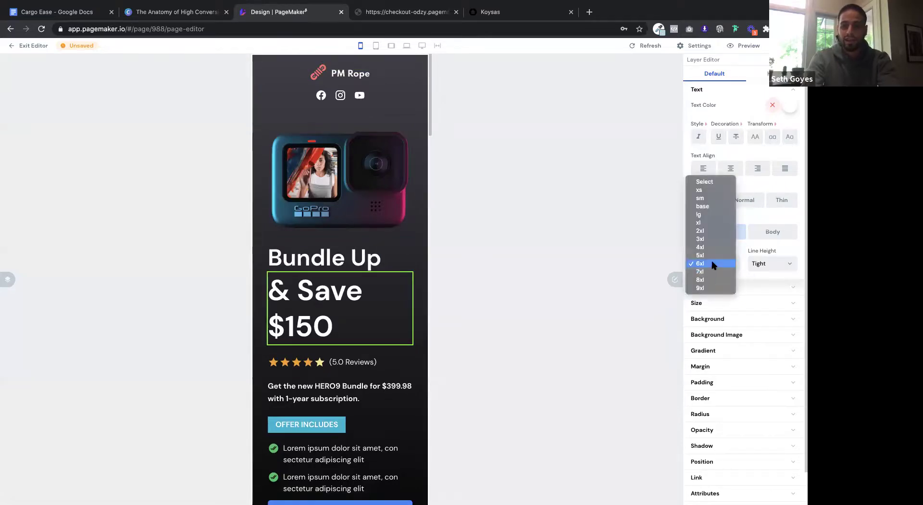
left_click(713, 255)
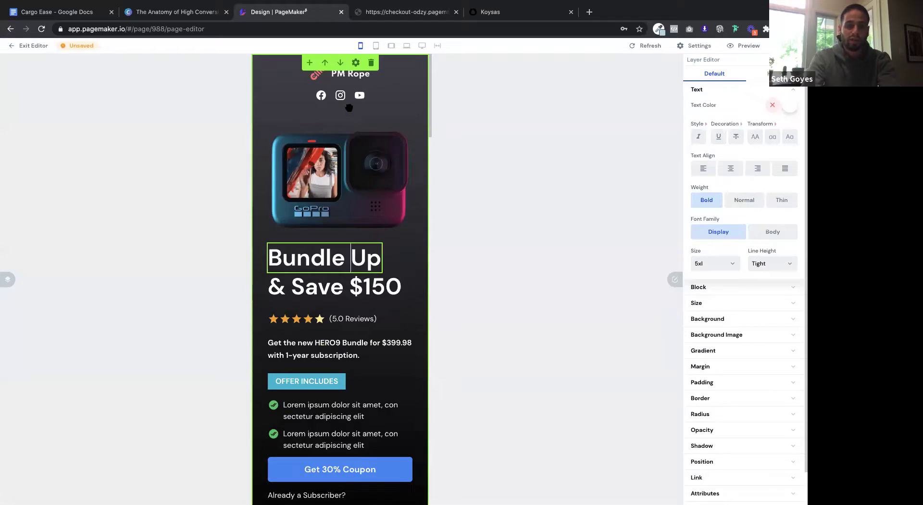
Switch to the desktop layout and add the free worldwide shipping announcement module above the hero
left_click(422, 45)
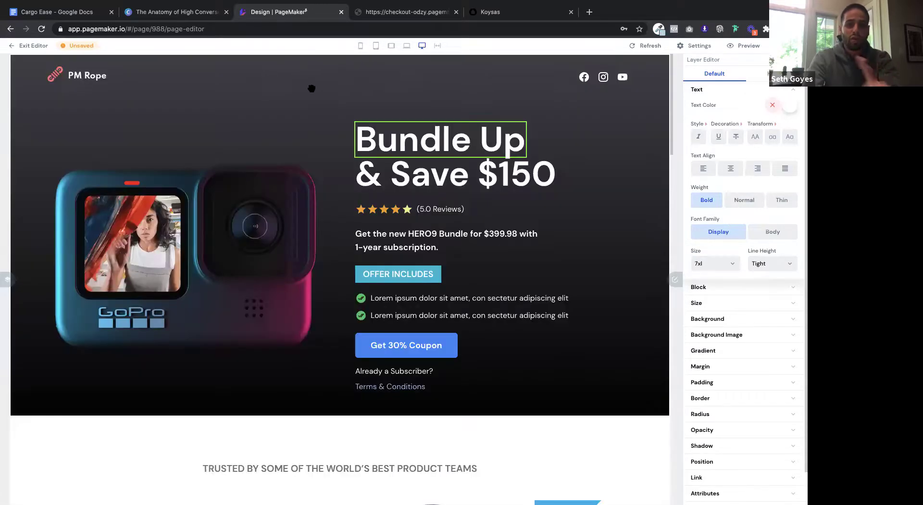
left_click(309, 63)
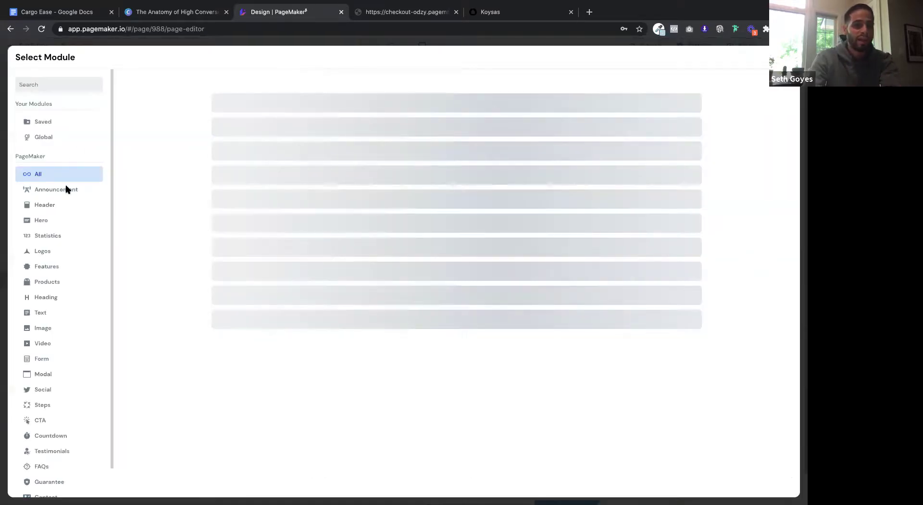
left_click(67, 189)
left_click(382, 169)
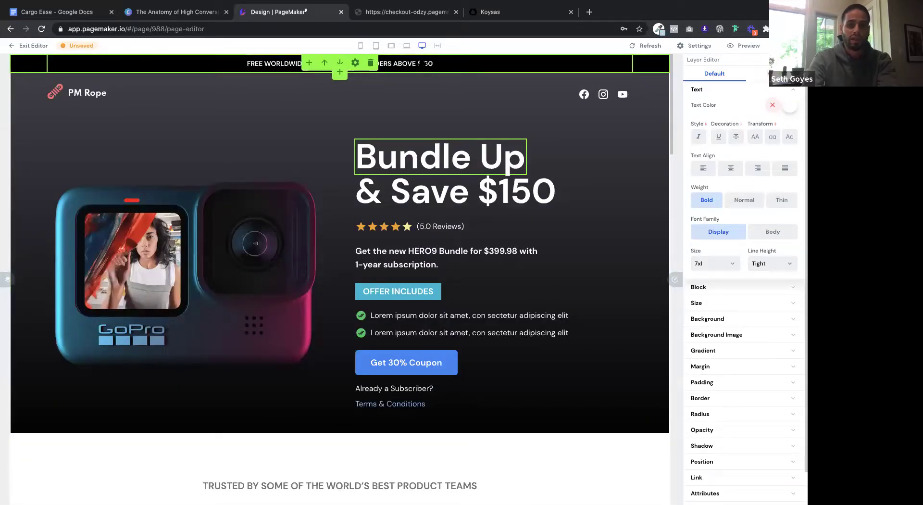
Replace the announcement bar's text with "Free Shipping to :::country:::" and save the page
left_click(461, 323)
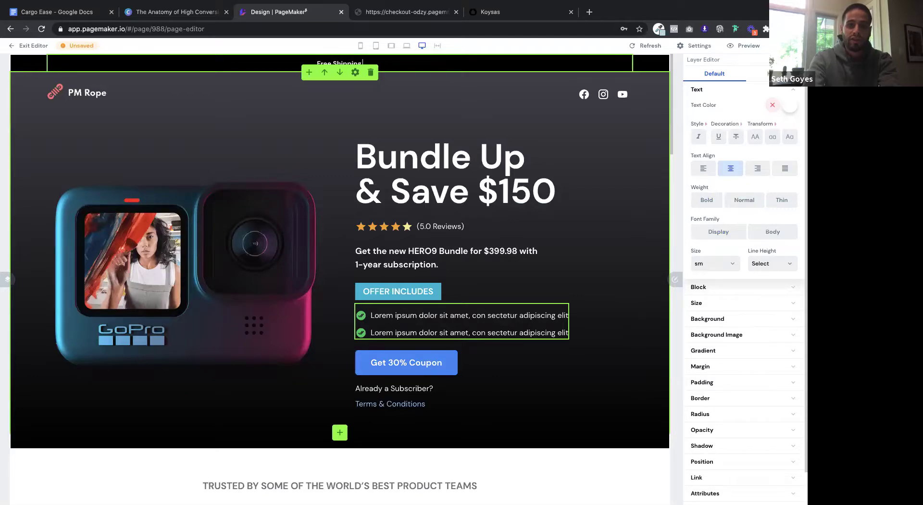
type("oup")
type("try:::")
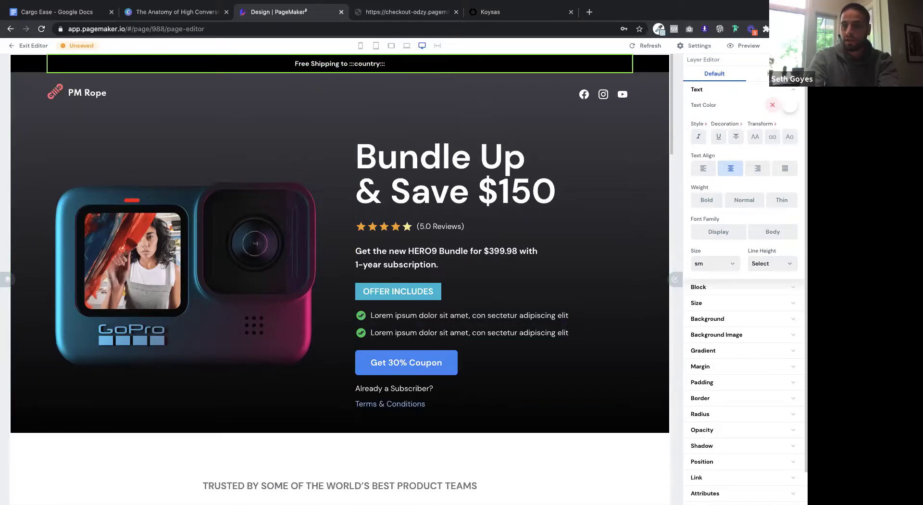
left_click(769, 60)
left_click(769, 65)
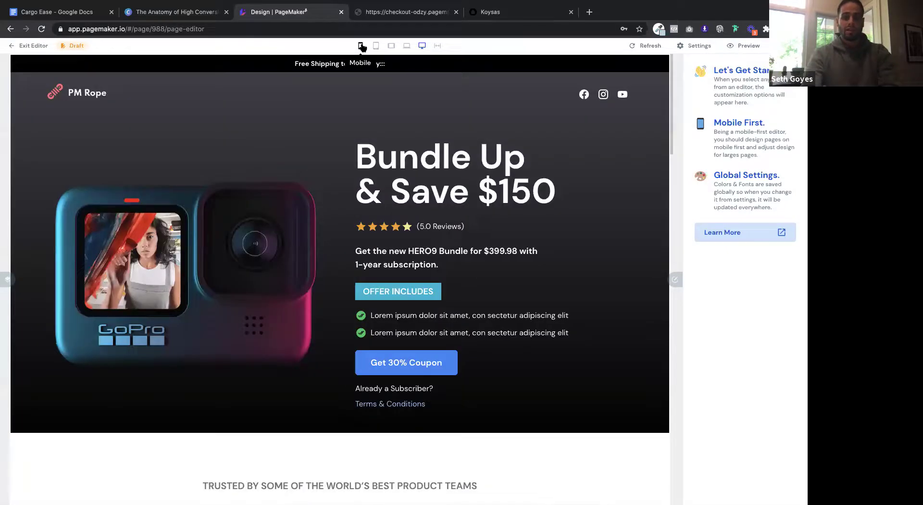
Return to the mobile layout and set the hero's star rating value to 5
left_click(361, 46)
scroll(380, 228, "down", 2)
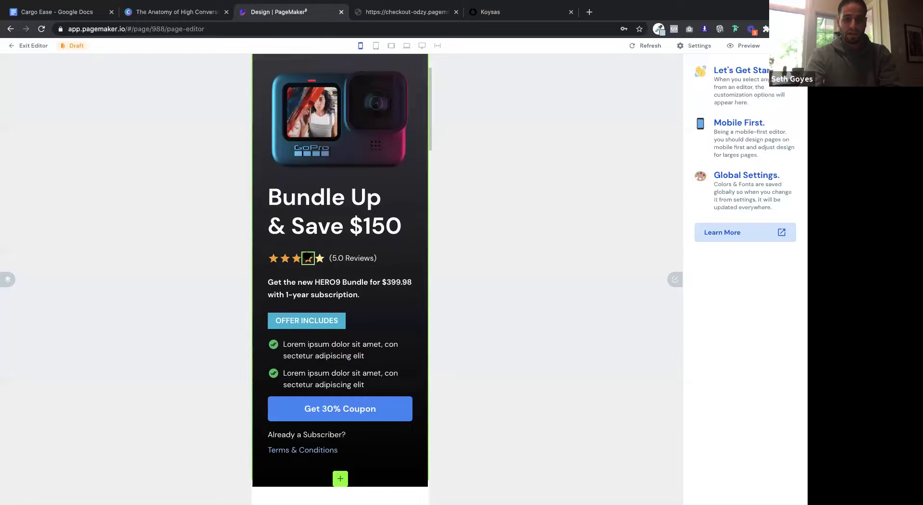
left_click(308, 259)
left_click_drag(766, 105, 779, 105)
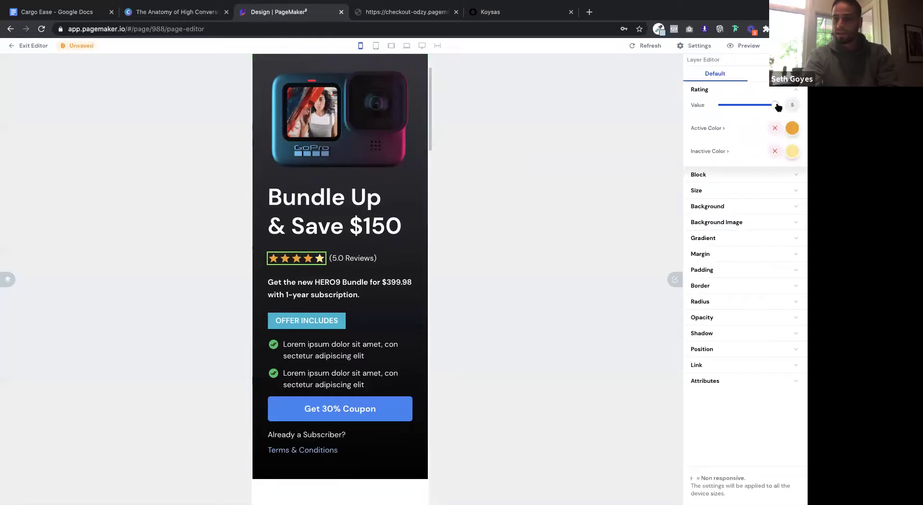
Reduce the trusted-by logo grid to 4 items, keeping Accenture, Netflix, Samsung and SAP
scroll(380, 255, "down", 5)
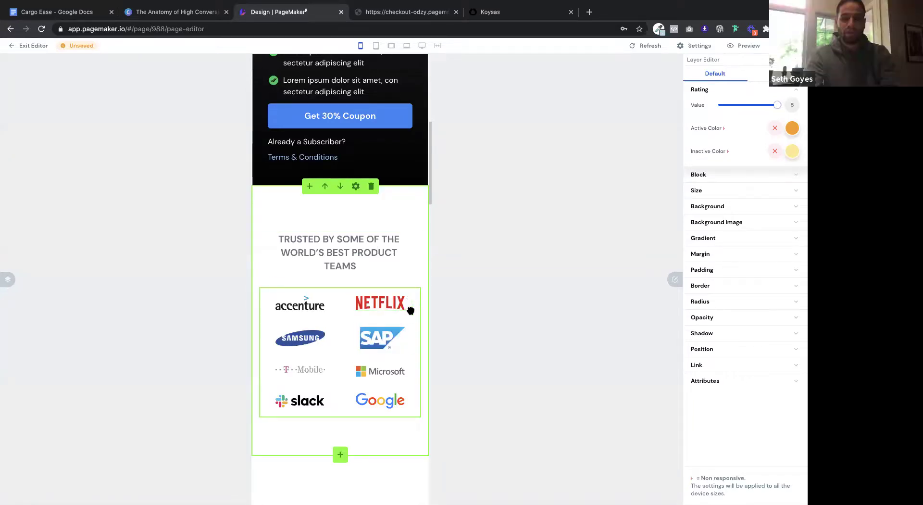
left_click(410, 309)
left_click(764, 104)
left_click(765, 105)
left_click(764, 104)
left_click(795, 102)
left_click(795, 103)
left_click(764, 103)
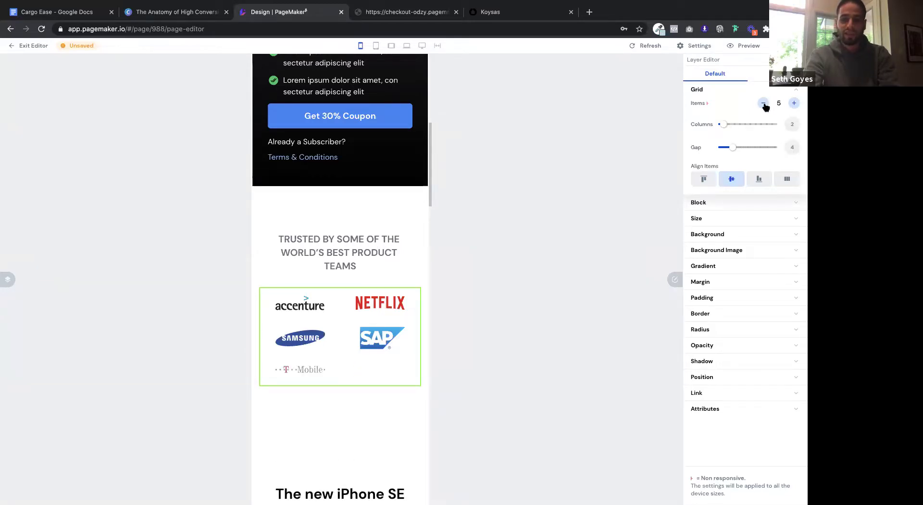
left_click(765, 104)
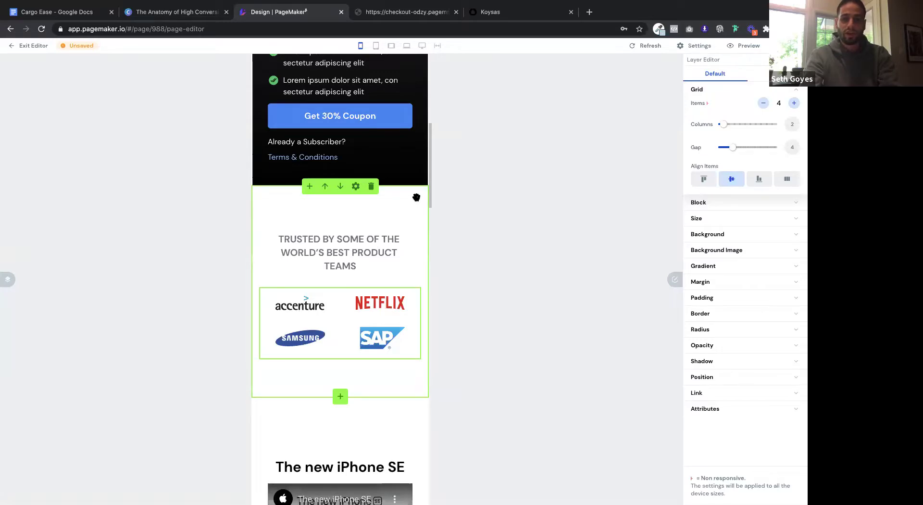
Hide the Terms layer of the Holly hero module using the layers list, and collapse the list
scroll(416, 197, "up", 5)
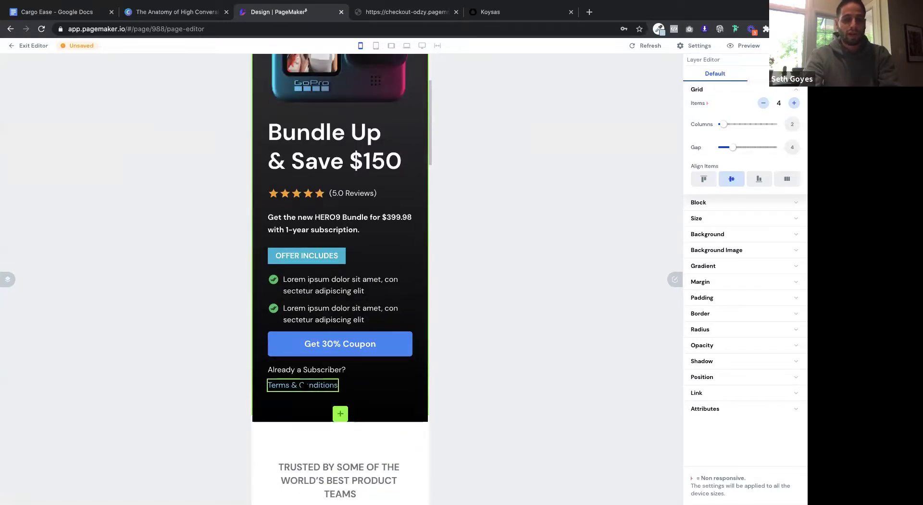
left_click(332, 389)
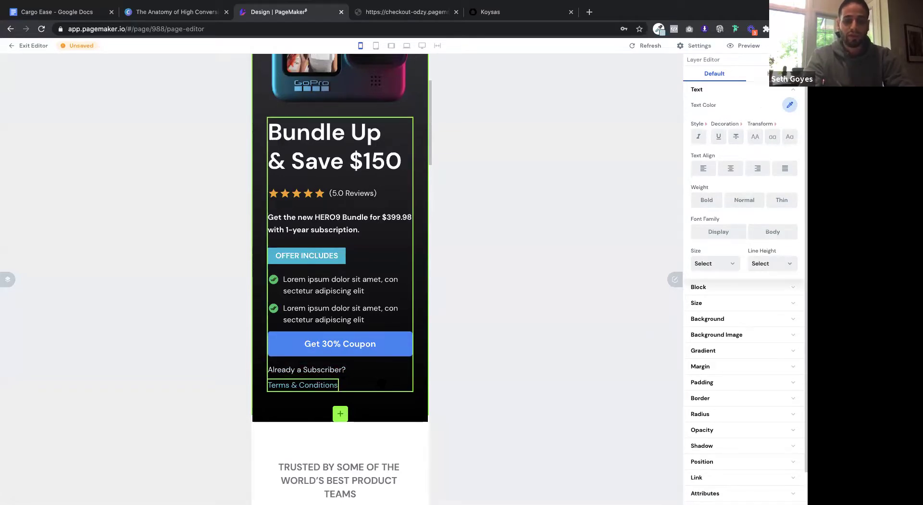
left_click(318, 384)
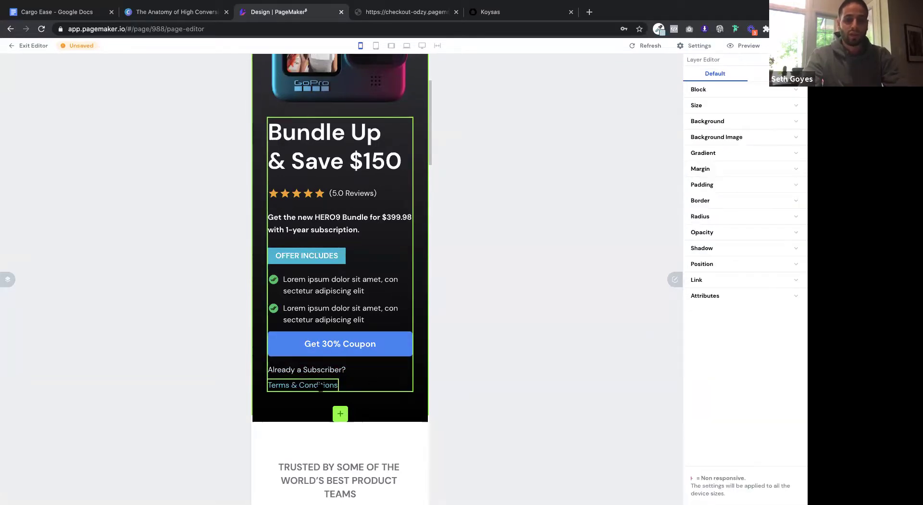
left_click(7, 279)
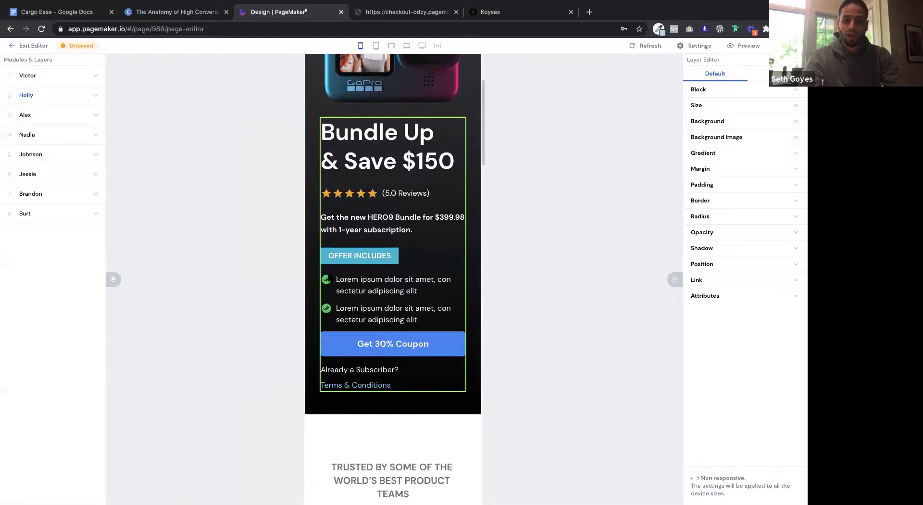
left_click(59, 96)
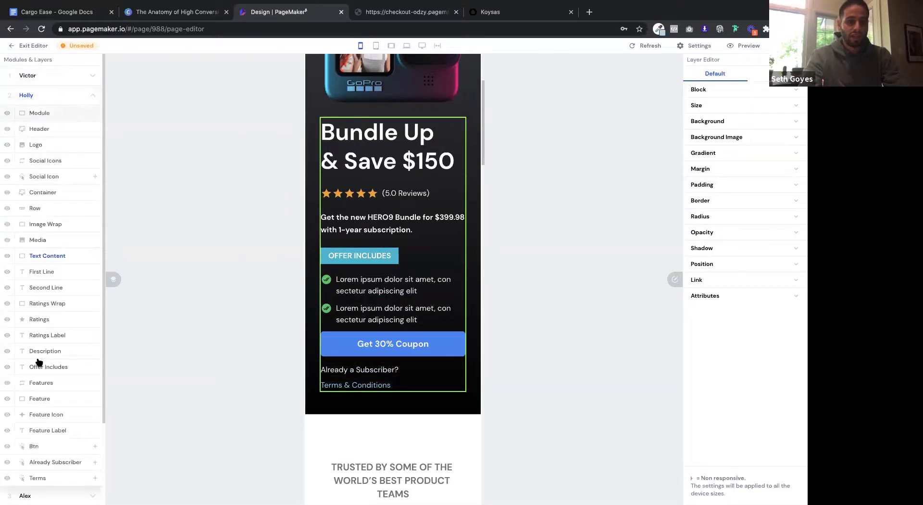
left_click(7, 478)
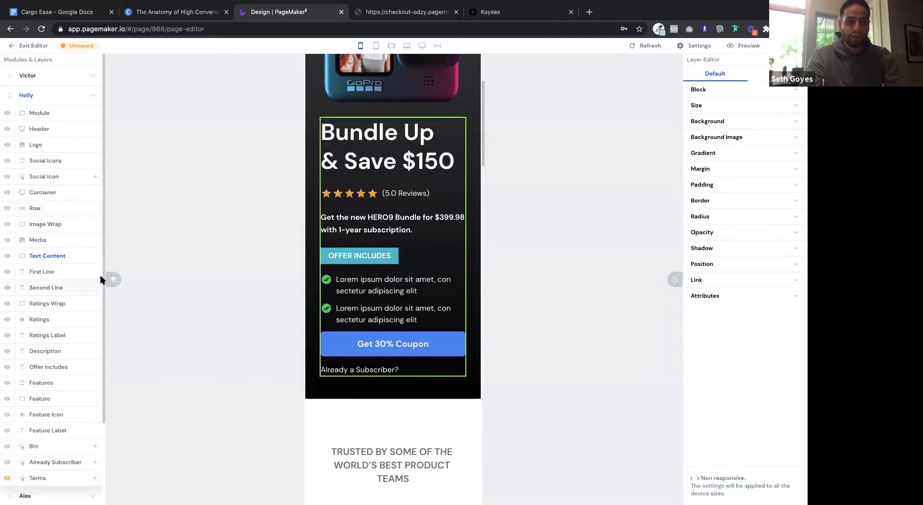
left_click(113, 279)
Set the background color of the iPhone SE video section to black
scroll(417, 308, "down", 3)
scroll(417, 307, "down", 8)
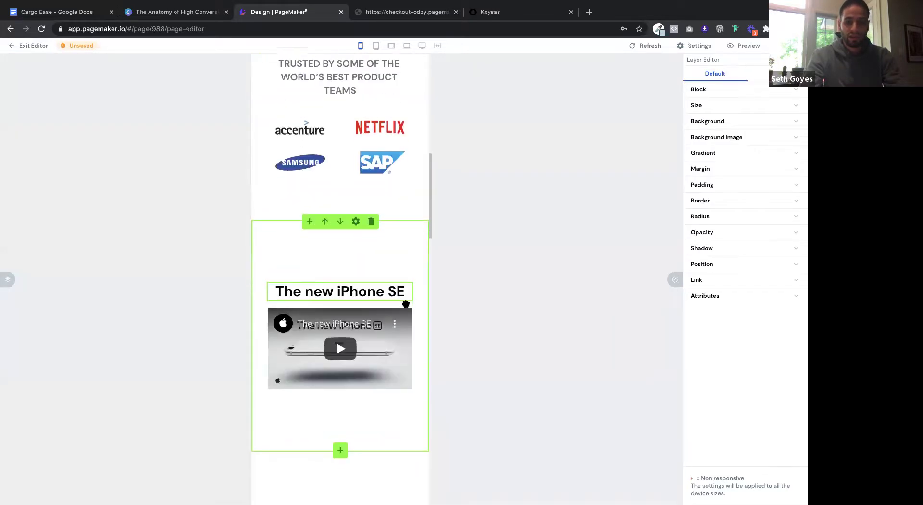
scroll(409, 298, "up", 4)
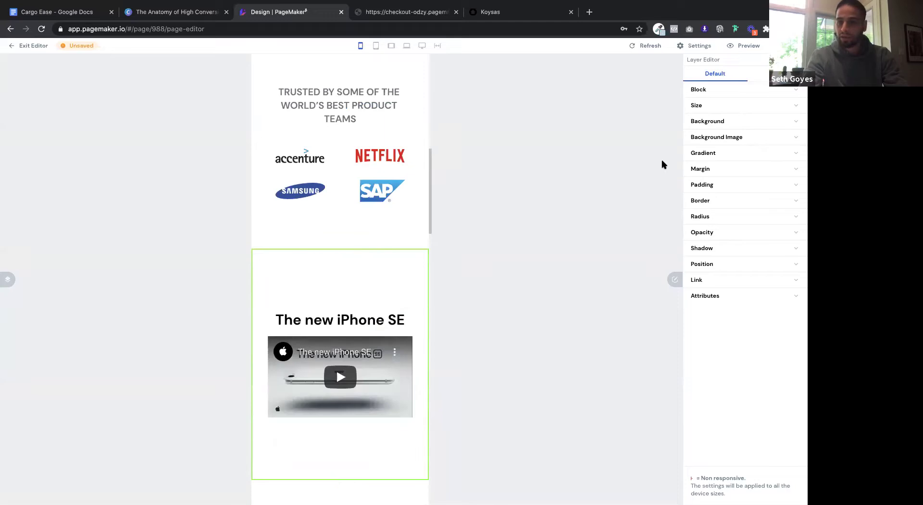
left_click(705, 123)
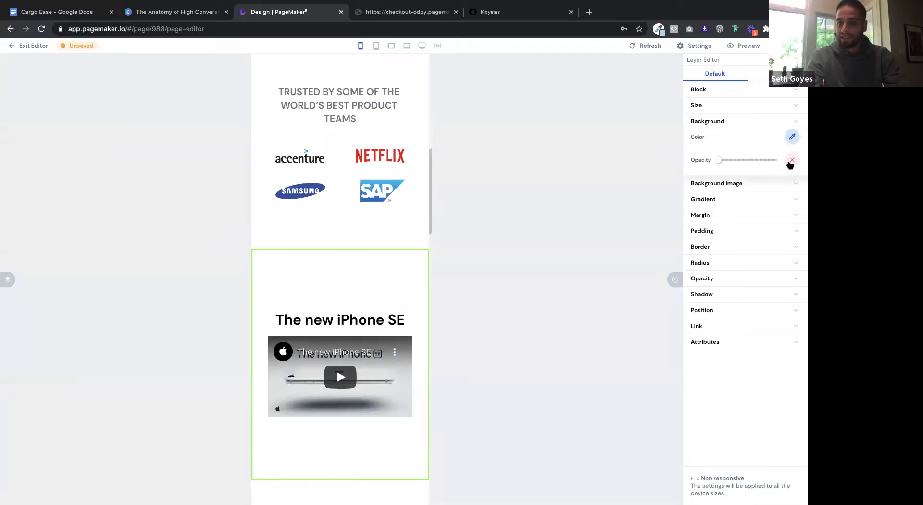
left_click(792, 136)
left_click(760, 176)
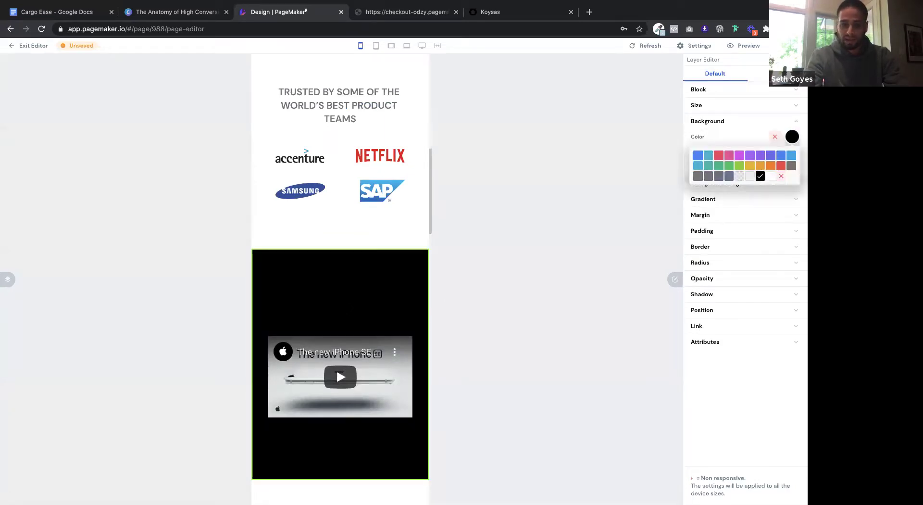
Set the text color of the video section's heading, "The new iPhone SE", to white
left_click(329, 298)
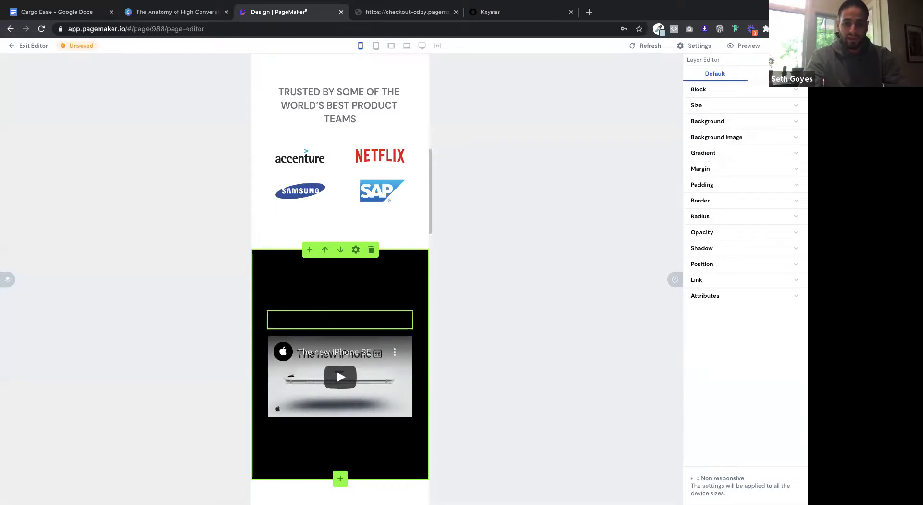
left_click(336, 320)
left_click(789, 105)
left_click(767, 144)
Replace the skincare bottle image with the GoPro camera and accessories photo from the media gallery
scroll(365, 281, "down", 6)
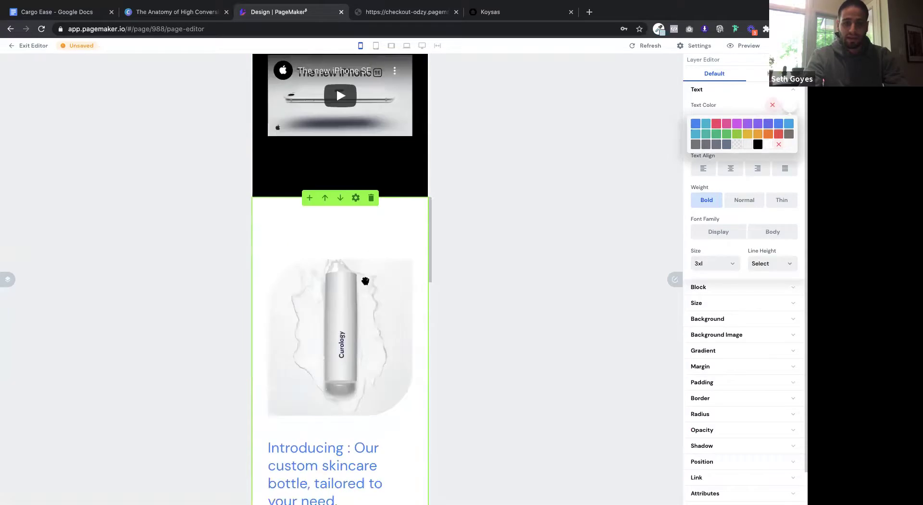
left_click(365, 280)
left_click(772, 99)
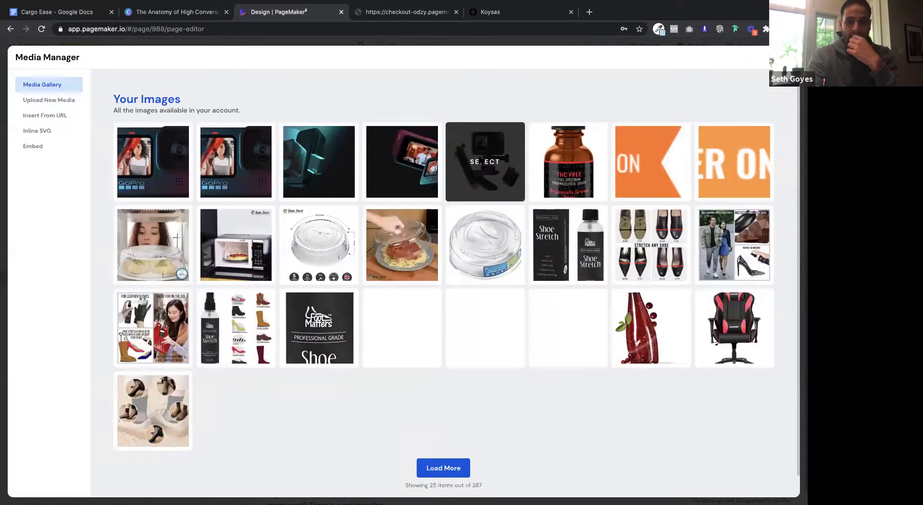
left_click(481, 160)
Replace the first gallery photo, the smiling woman in a pink shirt, with an uploaded photo of a surfer inside a wave
scroll(309, 298, "down", 10)
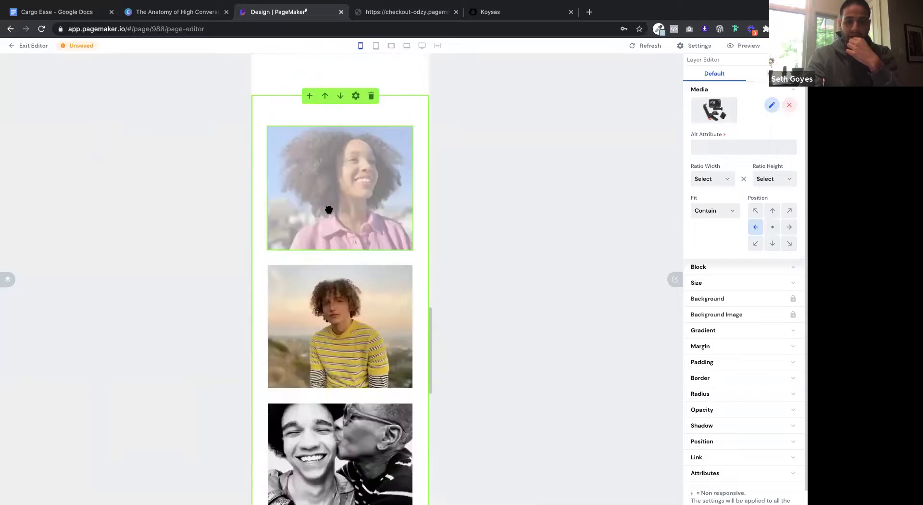
left_click(772, 103)
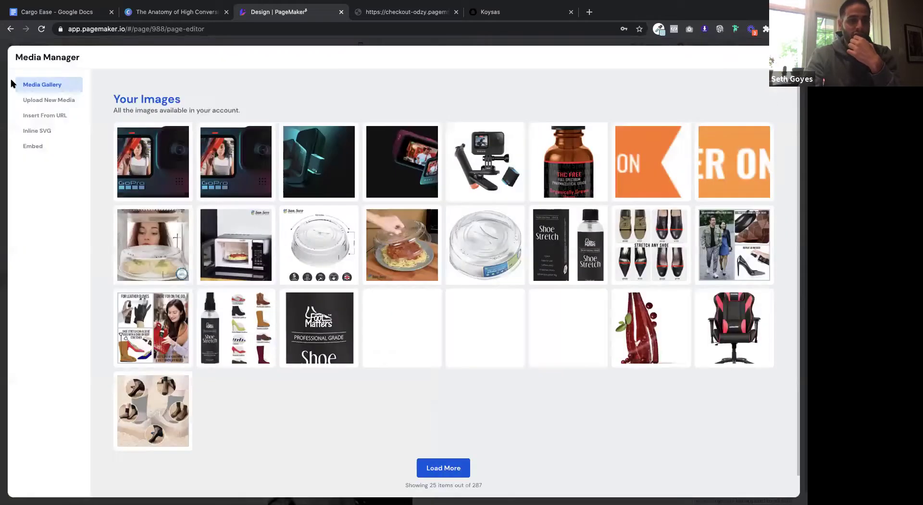
left_click(63, 100)
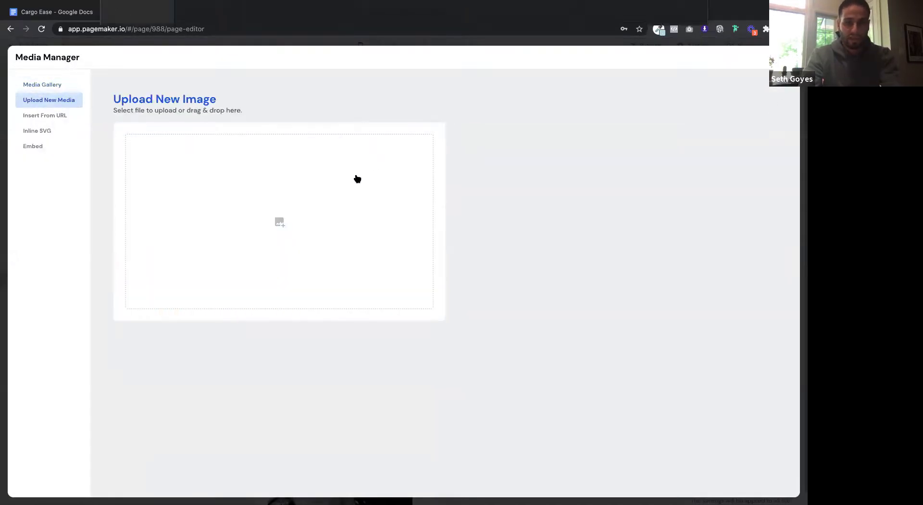
left_click(357, 179)
double_click(326, 46)
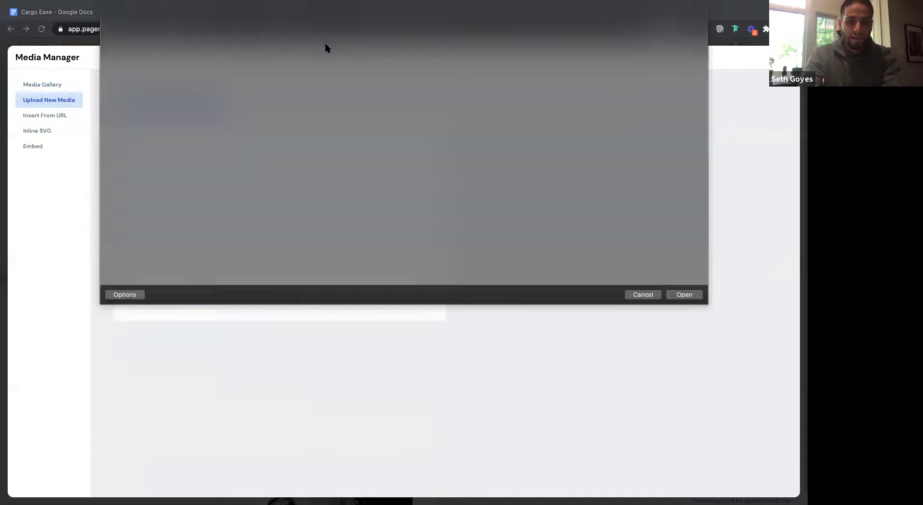
left_click(178, 320)
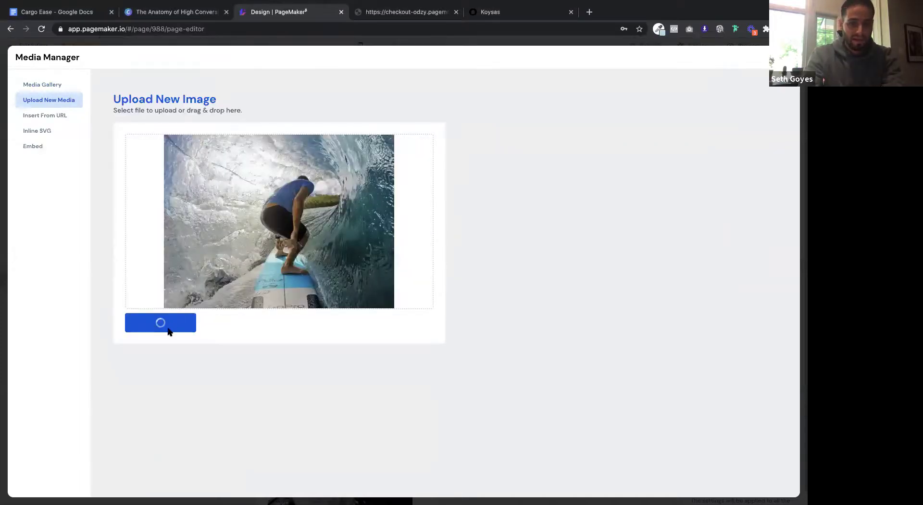
Replace the second gallery photo, the person in the yellow striped sweater, with the uploaded wingsuit flyer image 1280x720.jpg
left_click(350, 295)
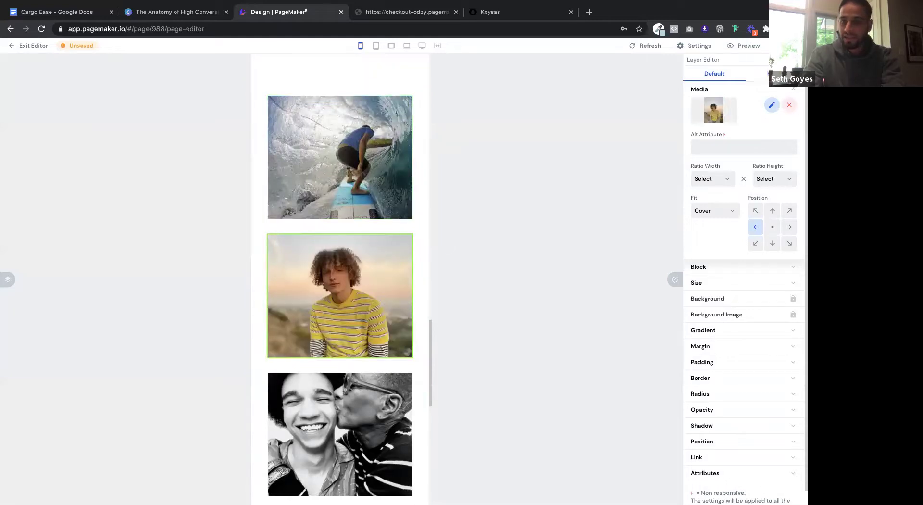
left_click(772, 104)
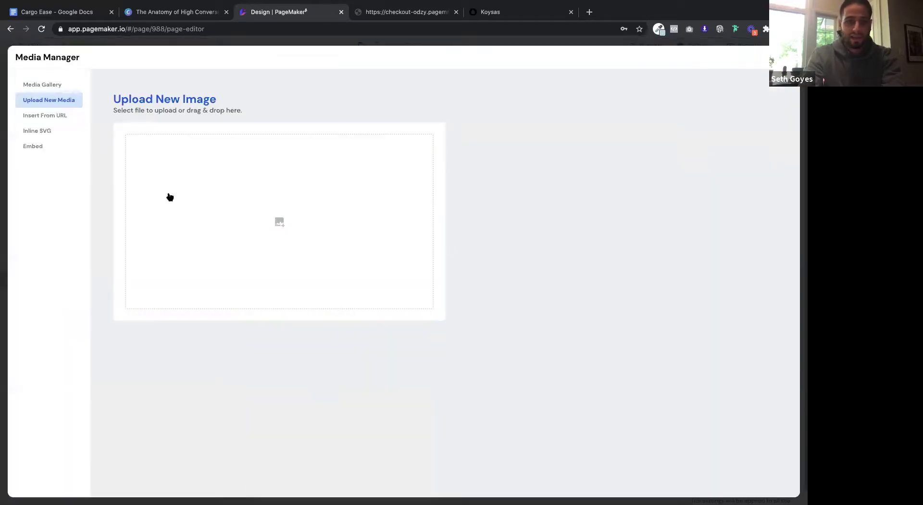
left_click(234, 189)
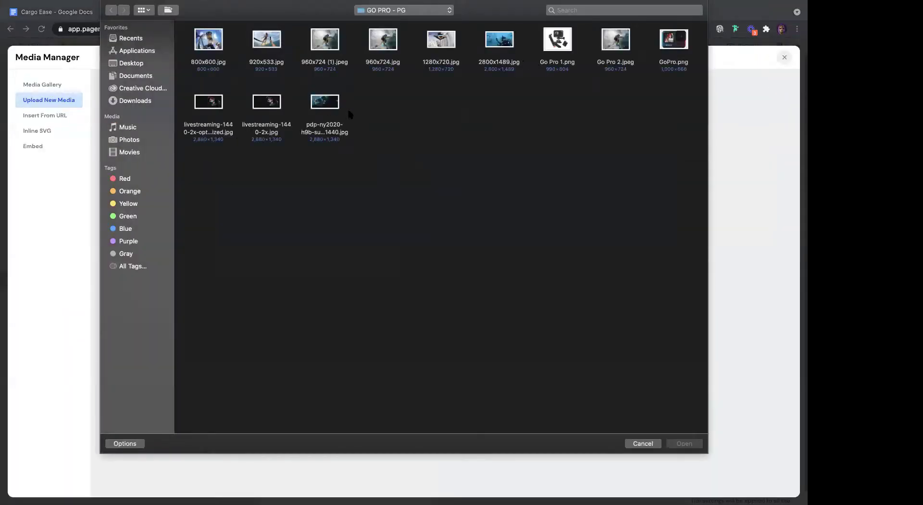
double_click(451, 48)
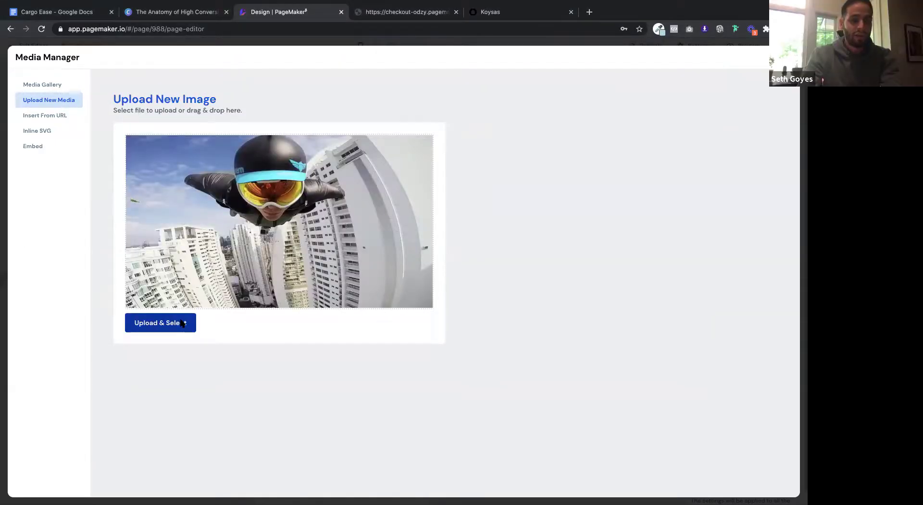
left_click(182, 323)
Replace the third gallery photo, the black-and-white kiss, with the uploaded scuba diver image 2800x1489.jpg
scroll(391, 219, "down", 3)
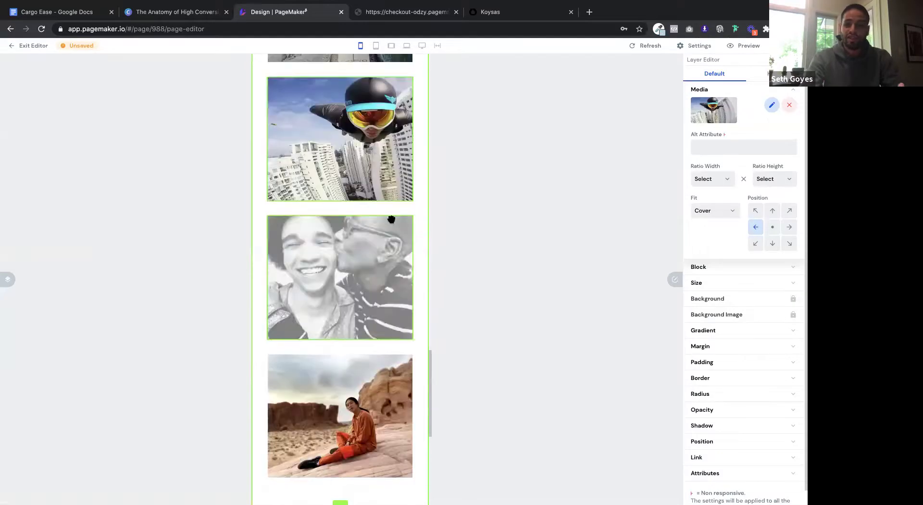
left_click(391, 220)
left_click(773, 105)
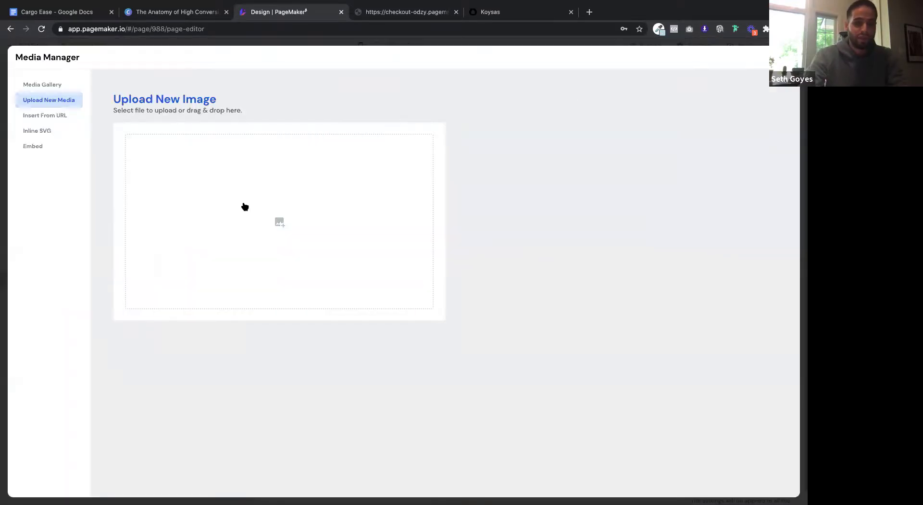
left_click(243, 206)
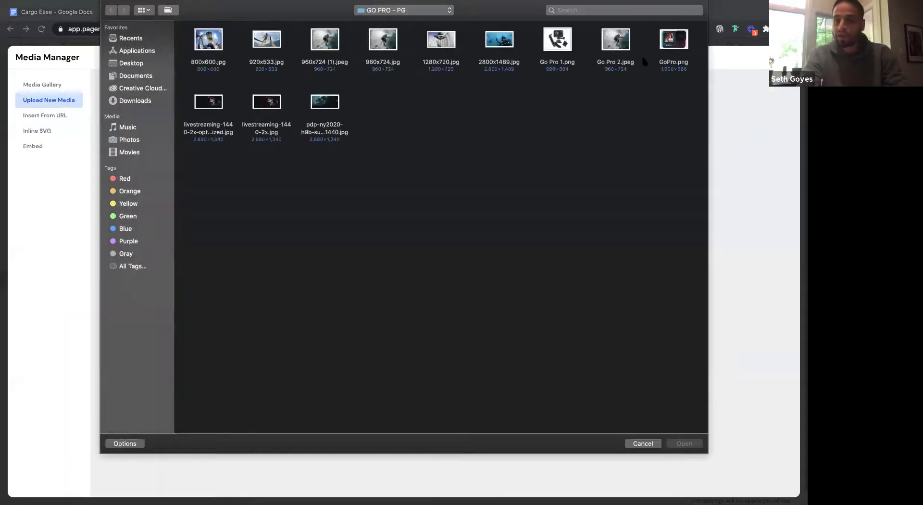
double_click(494, 46)
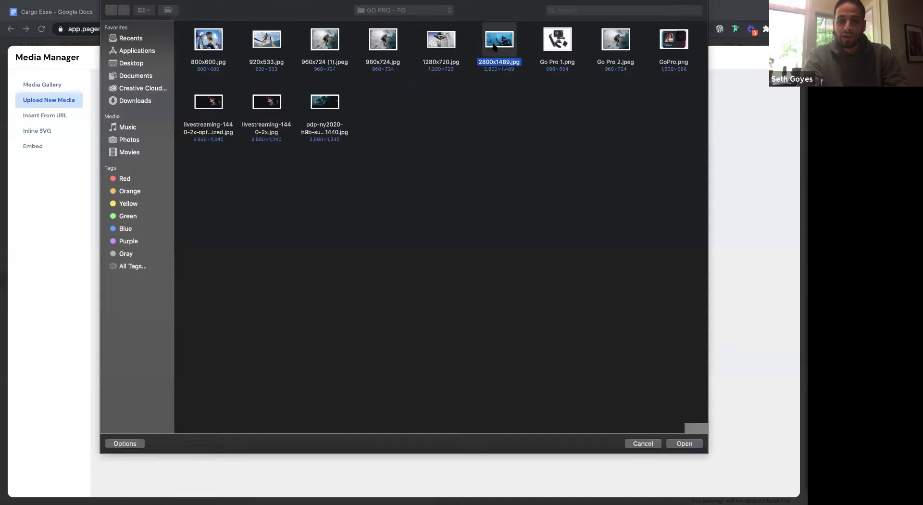
left_click(140, 323)
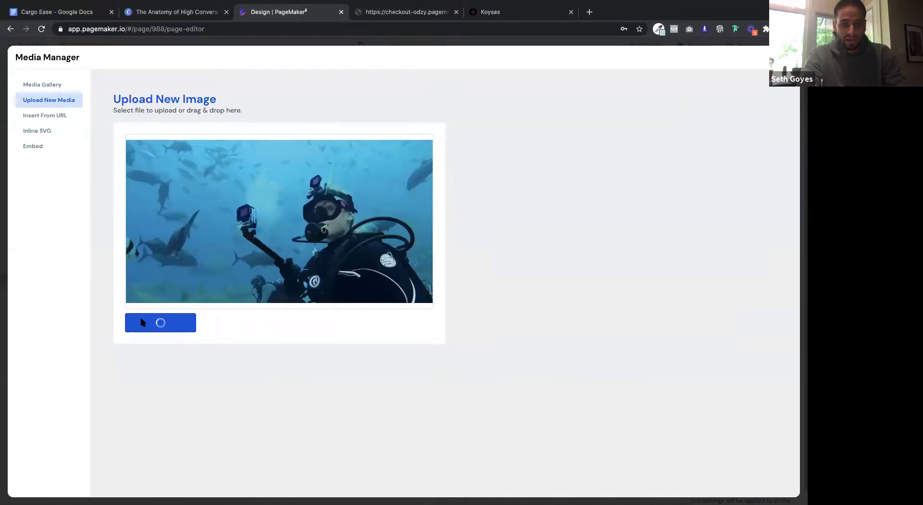
Set the scuba diver photo's position to centered within its frame
scroll(357, 262, "down", 3)
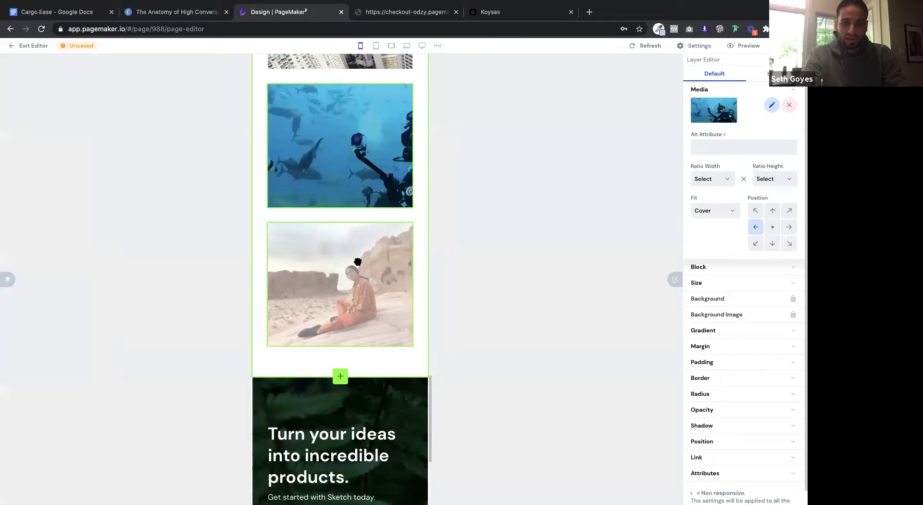
left_click(357, 262)
left_click(382, 139)
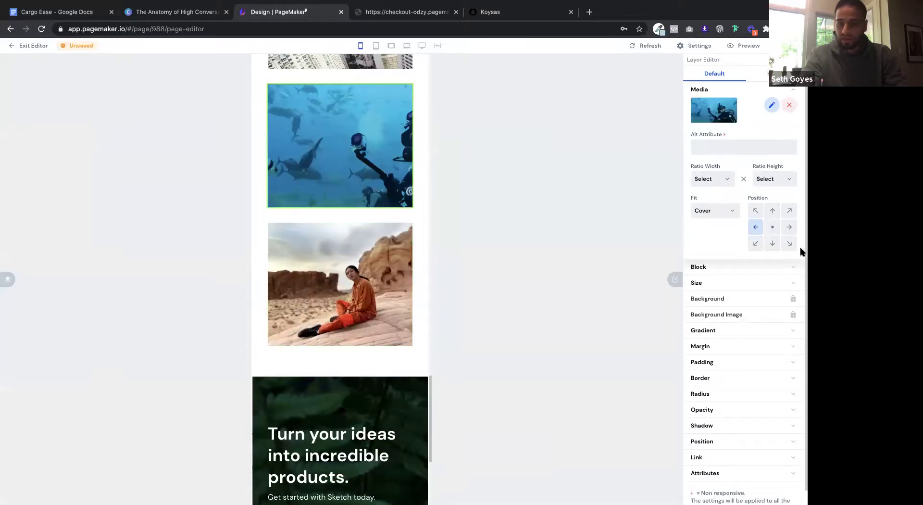
left_click(773, 227)
Replace the fourth gallery photo, the person sitting on desert rocks, with the uploaded surfing woman image 920x533.jpg
left_click(775, 105)
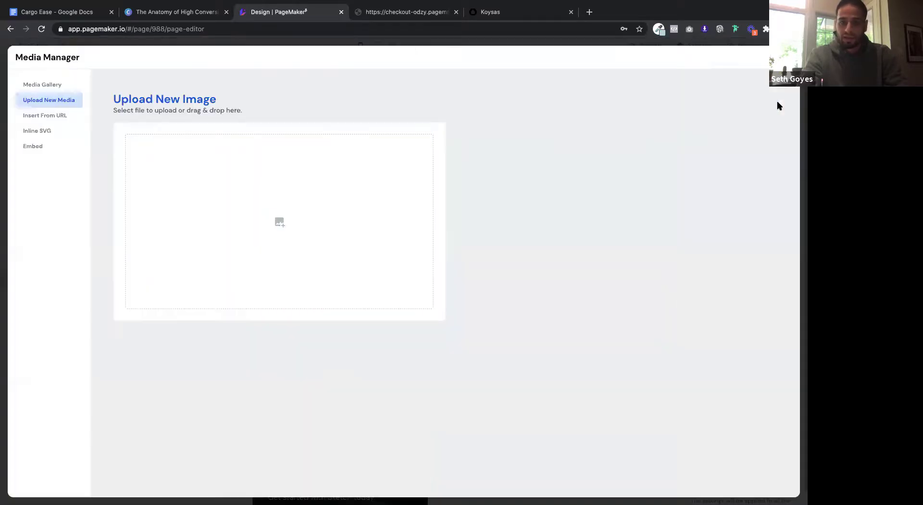
left_click(337, 212)
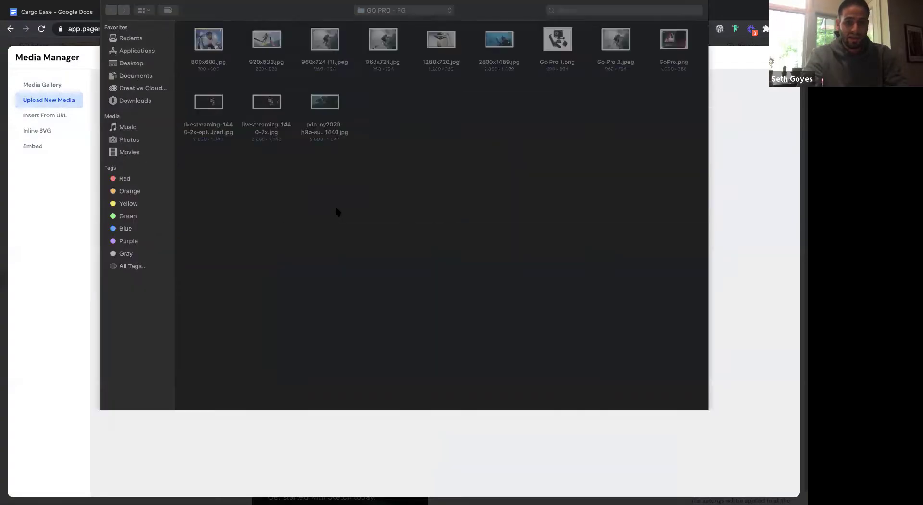
double_click(267, 41)
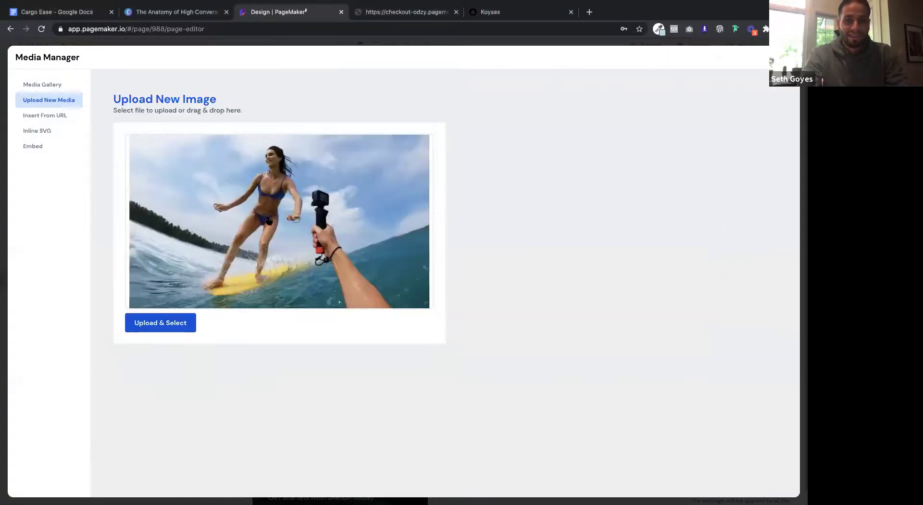
left_click(175, 324)
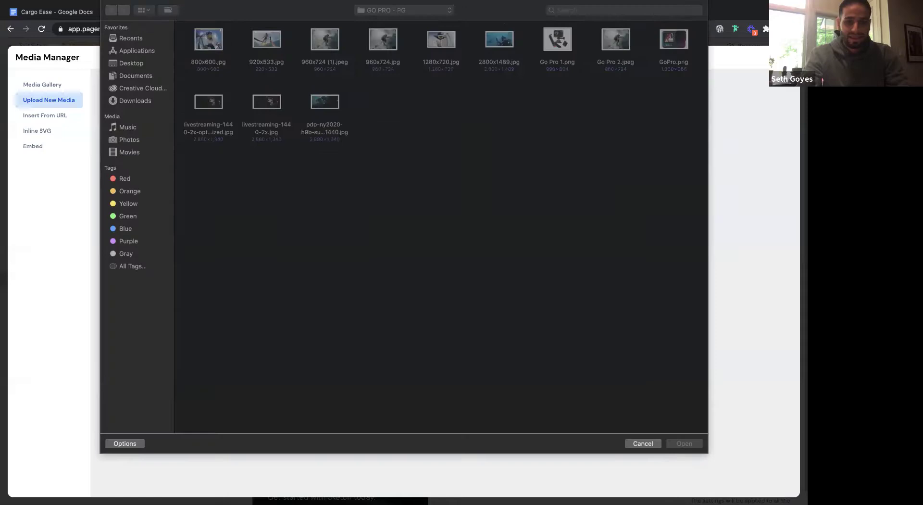
left_click(639, 444)
left_click(149, 322)
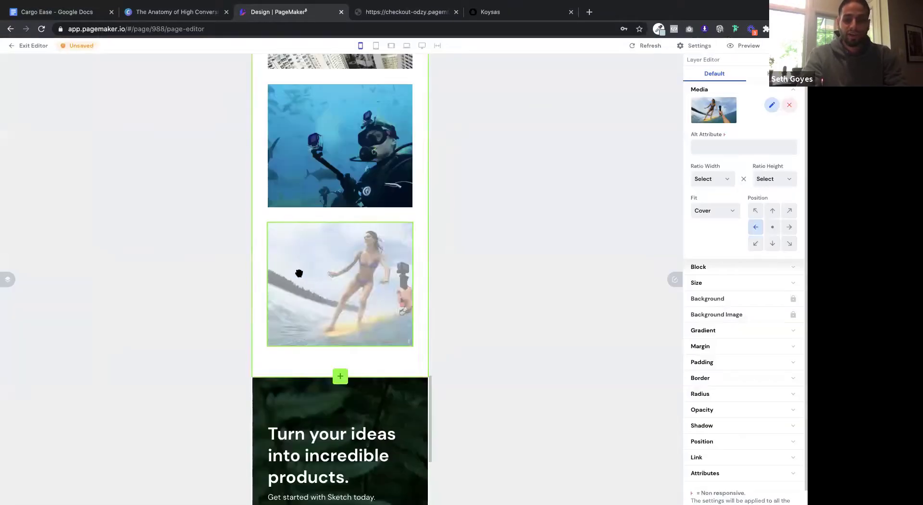
Switch the page canvas to the desktop size and save the page without publishing it
scroll(299, 273, "down", 4)
scroll(299, 273, "up", 6)
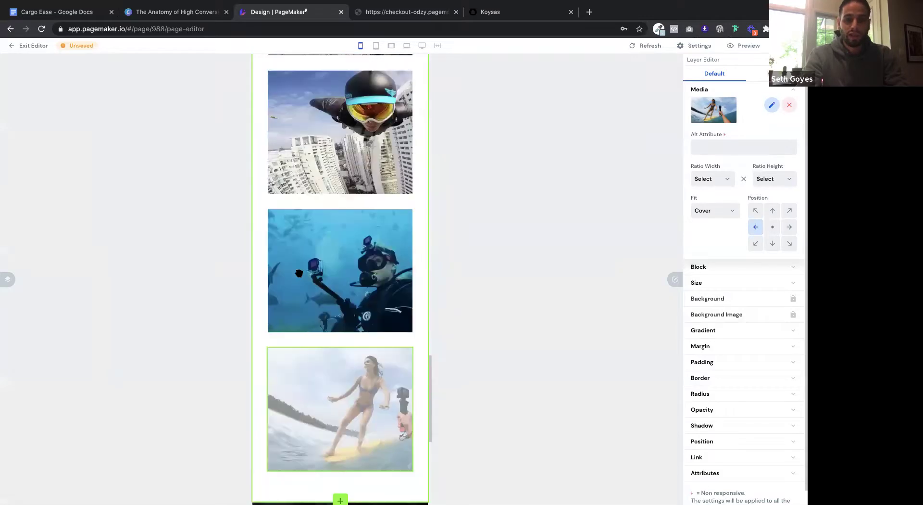
scroll(299, 273, "up", 3)
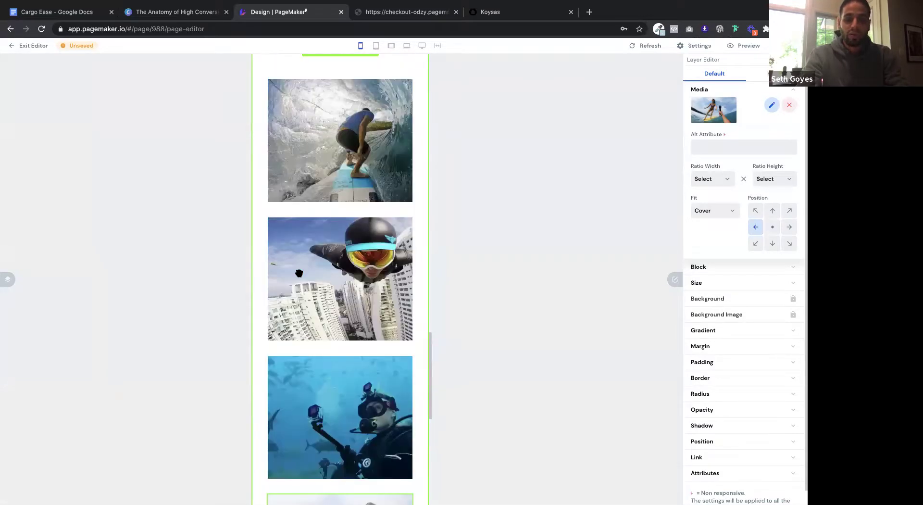
scroll(299, 274, "up", 1)
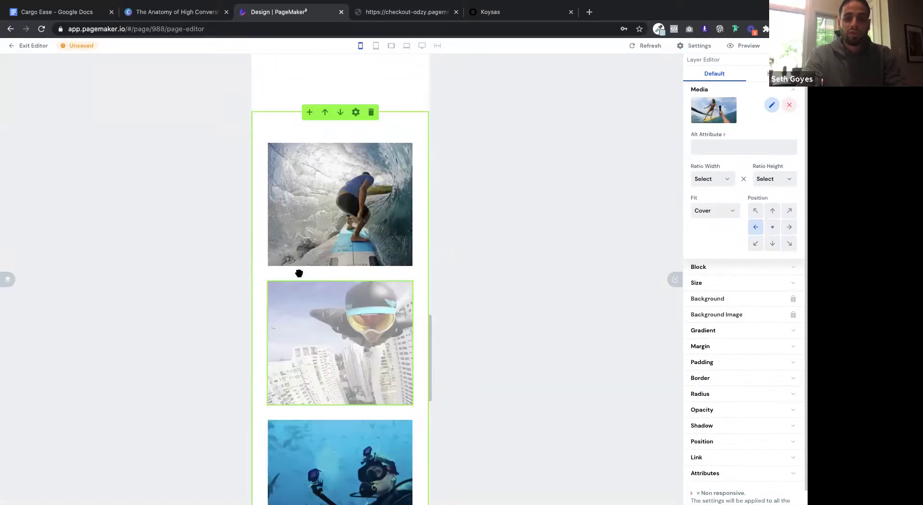
scroll(299, 273, "up", 10)
scroll(494, 120, "up", 5)
left_click(422, 46)
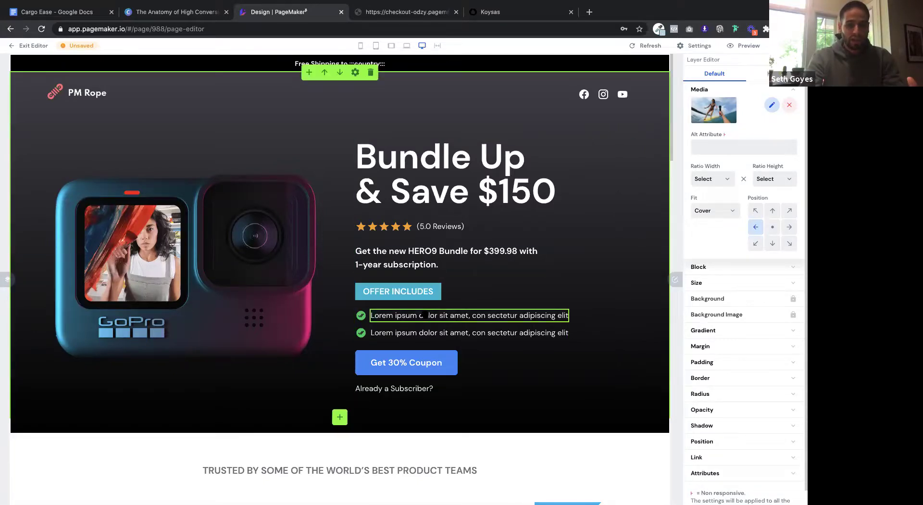
left_click(781, 45)
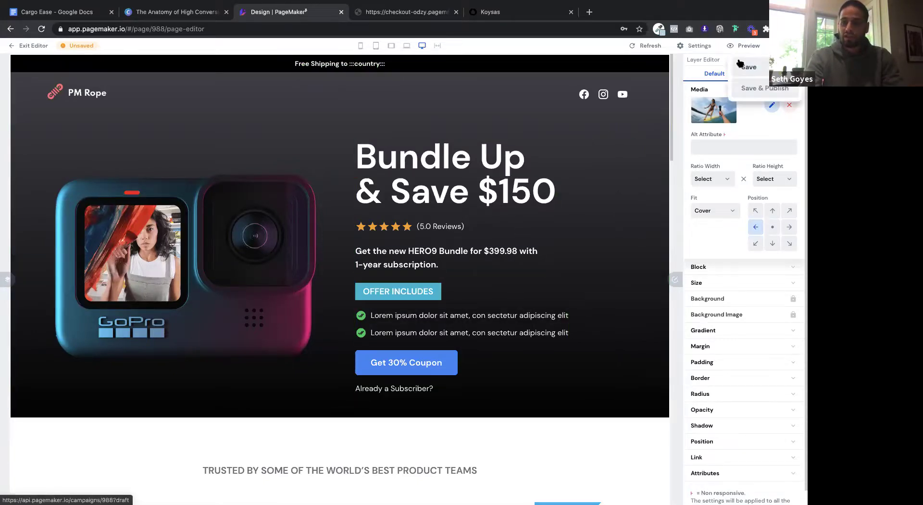
left_click(749, 67)
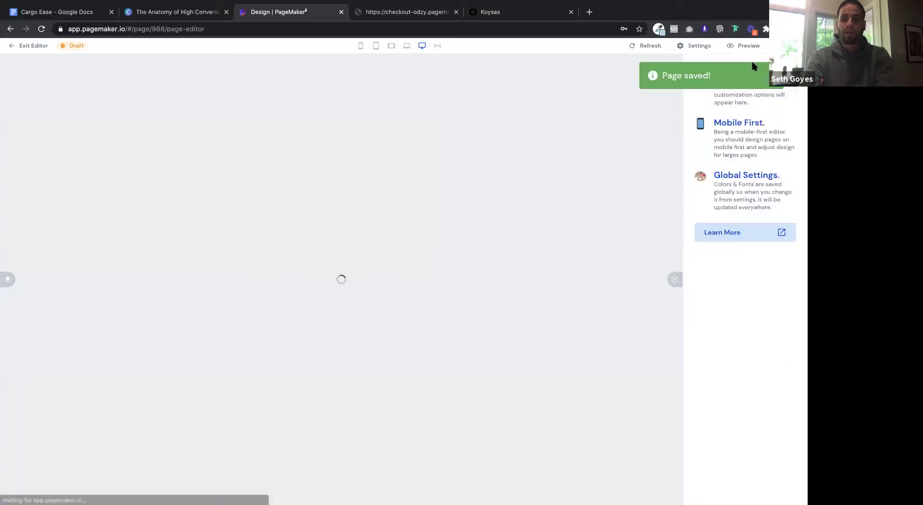
Open the draft page preview and examine the desktop layout of the hero, video and product sections
left_click(745, 46)
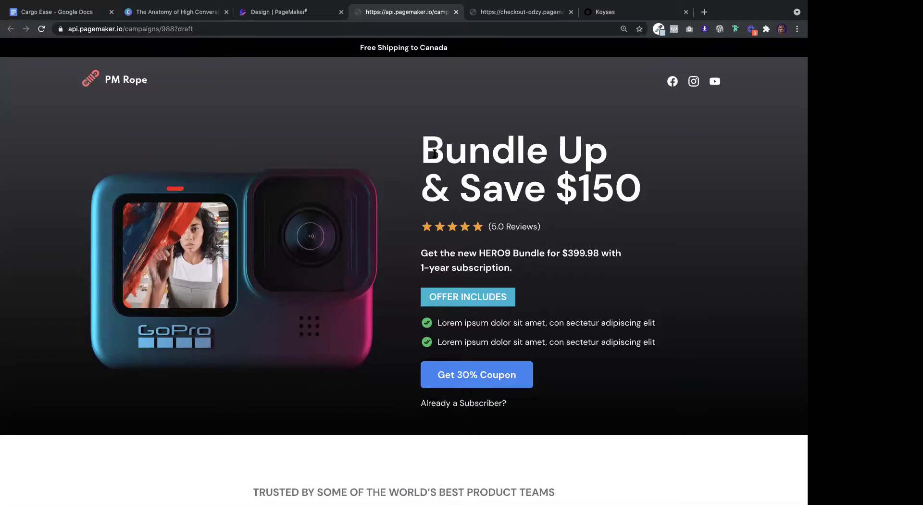
scroll(434, 152, "down", 15)
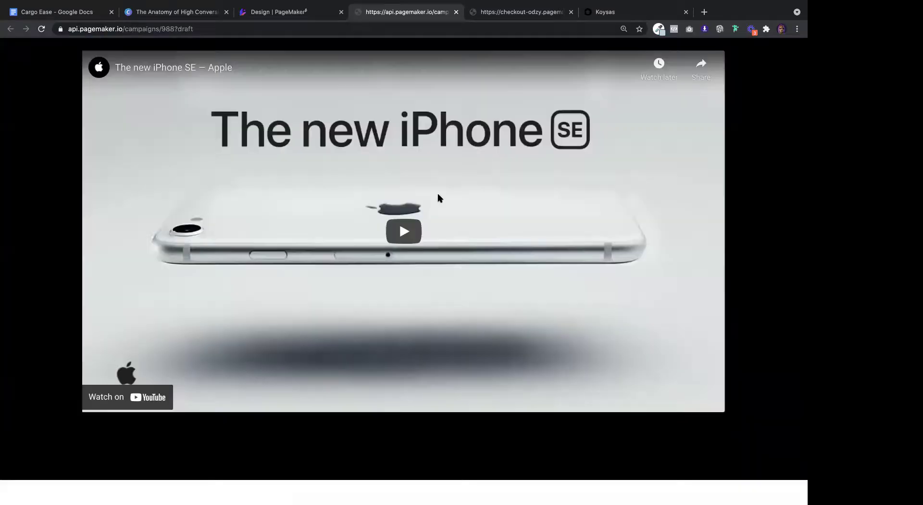
scroll(438, 197, "up", 10)
scroll(438, 197, "down", 15)
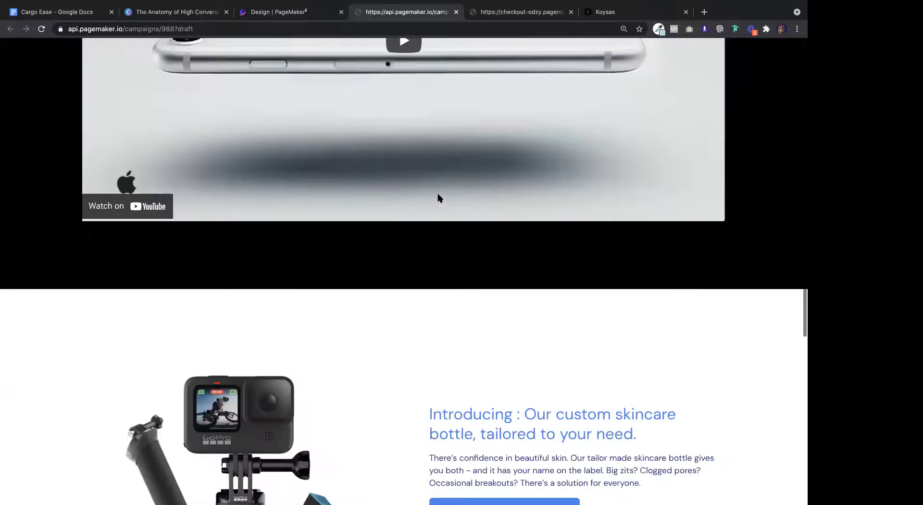
scroll(438, 198, "down", 9)
scroll(438, 197, "up", 10)
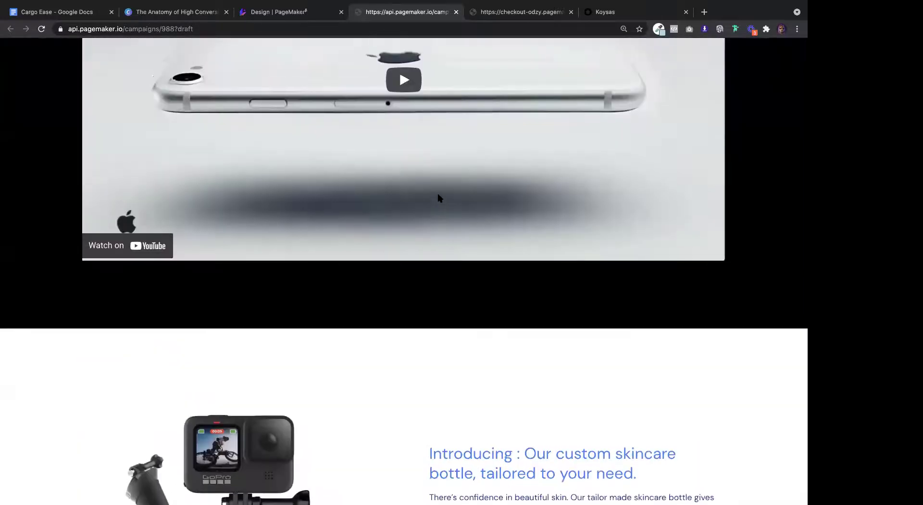
scroll(438, 198, "up", 8)
Return to the page editor and insert the testimonial module found by searching all modules for "sanvi" directly below the product section
left_click(289, 12)
scroll(431, 236, "down", 15)
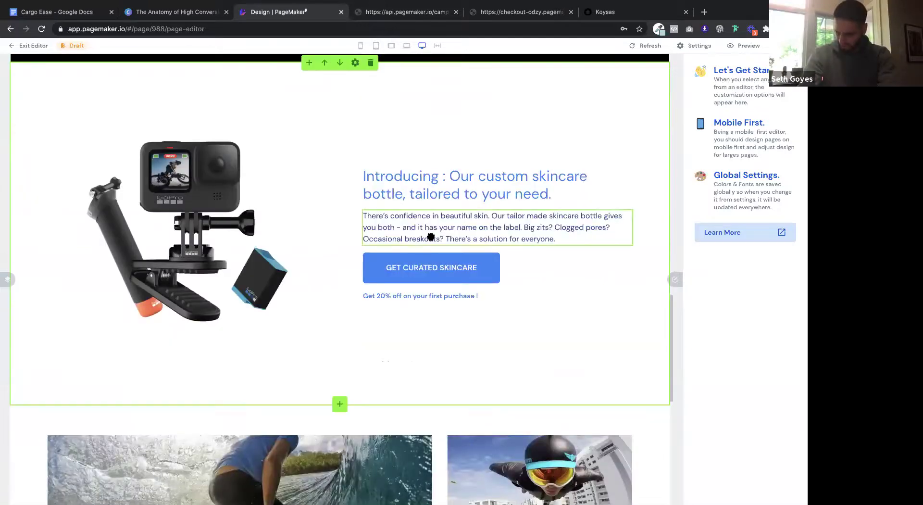
scroll(431, 237, "down", 1)
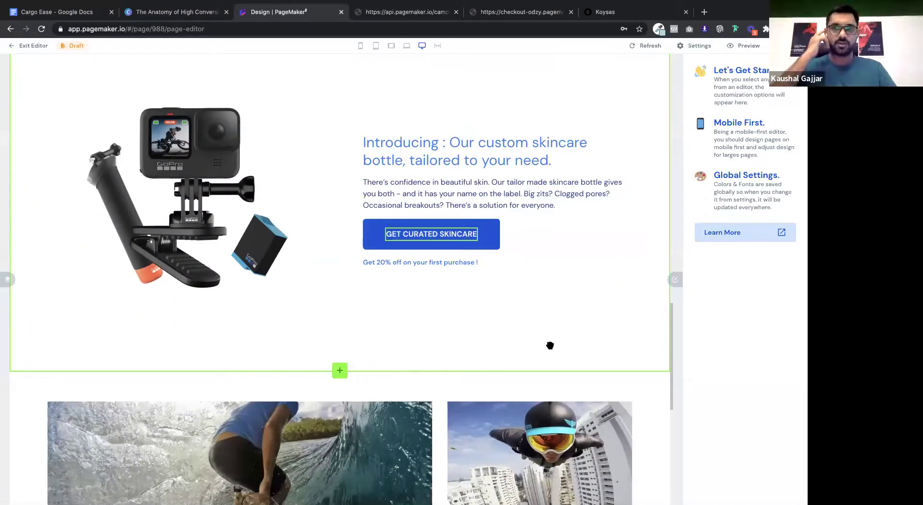
left_click(571, 197)
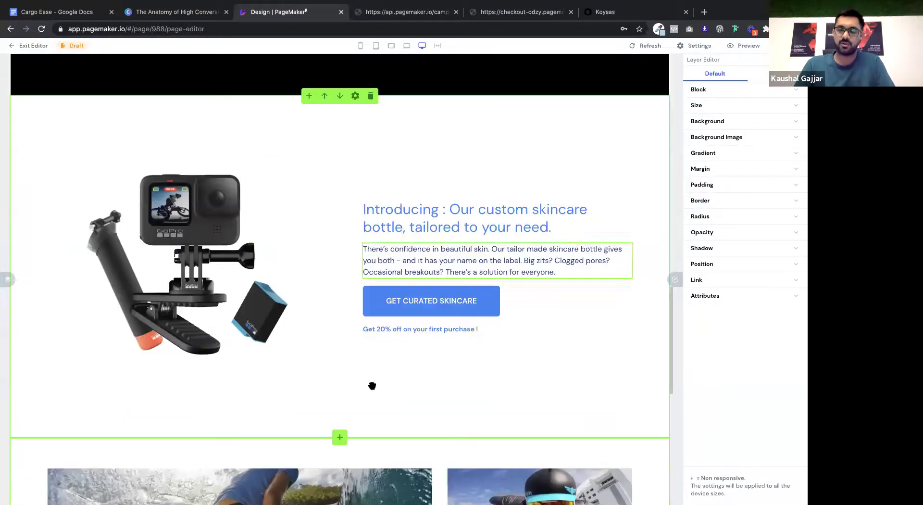
left_click(340, 438)
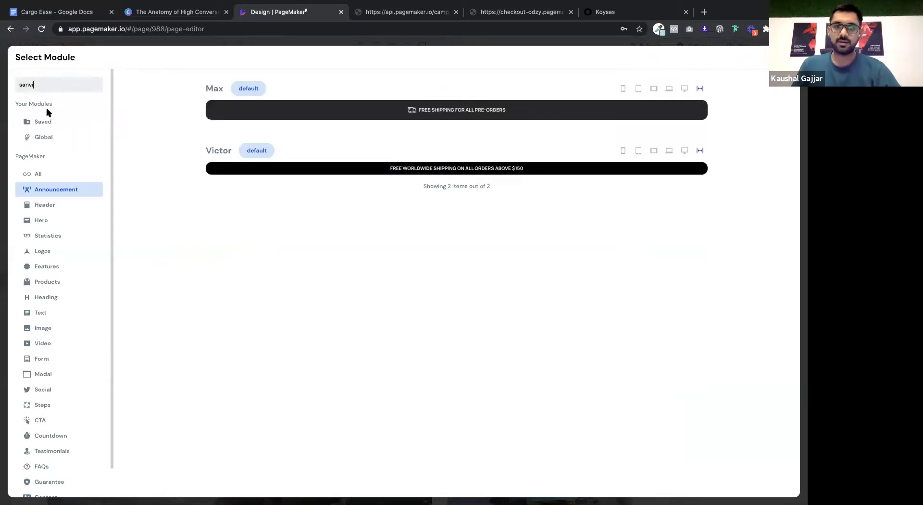
left_click(72, 176)
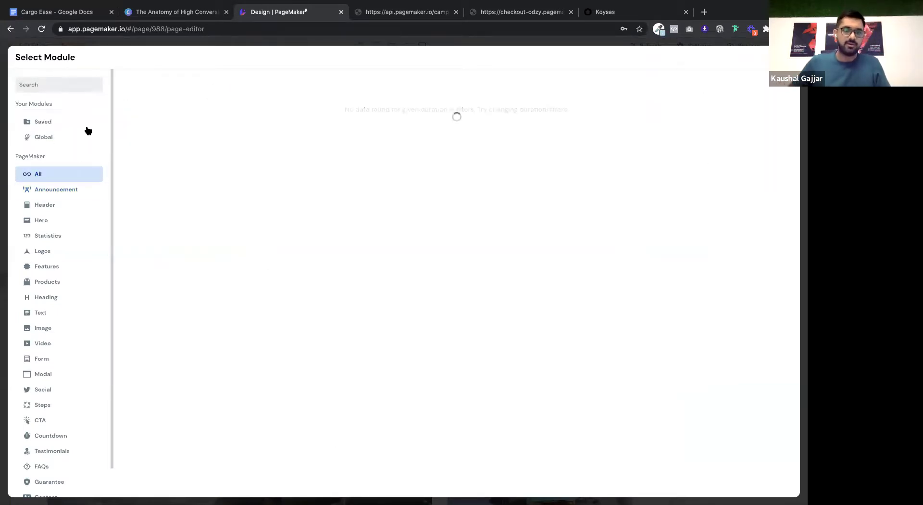
left_click(89, 90)
type("sanvi")
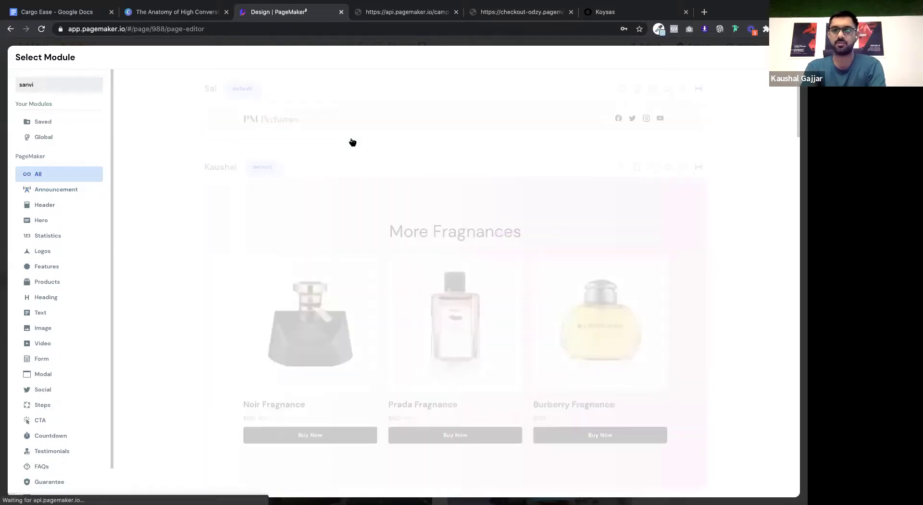
left_click(379, 235)
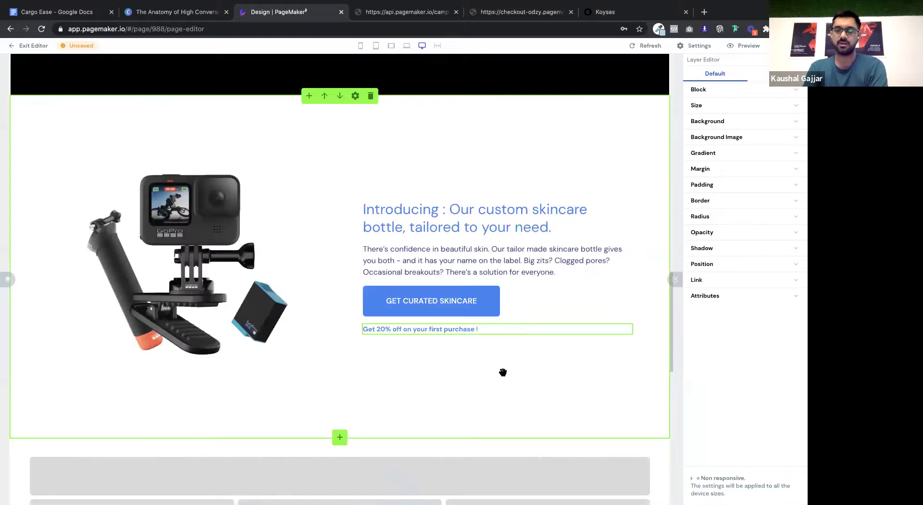
Set the background color of the four-photo gallery section to Black
scroll(625, 288, "down", 4)
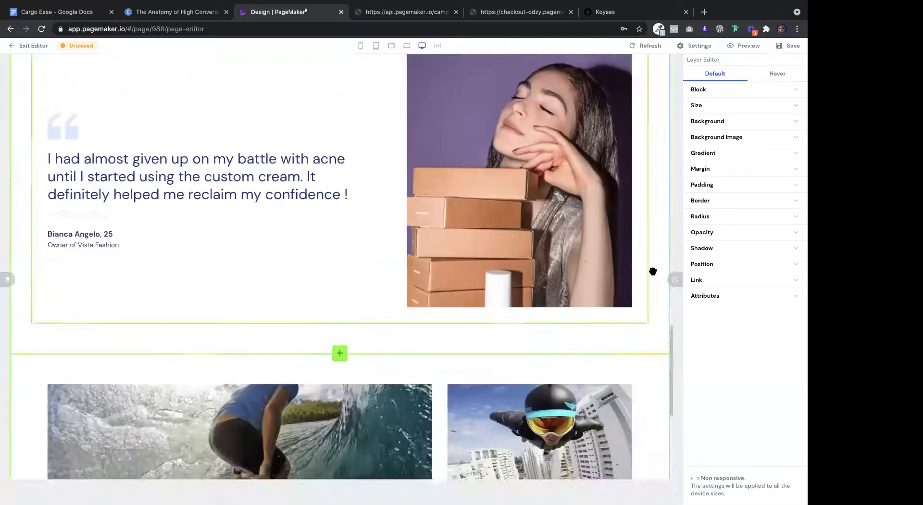
left_click(767, 122)
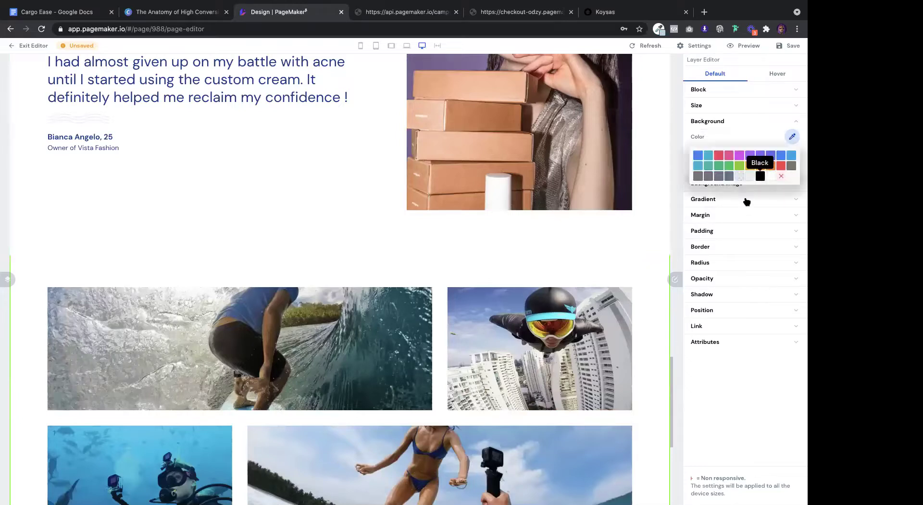
left_click(760, 176)
scroll(599, 325, "down", 6)
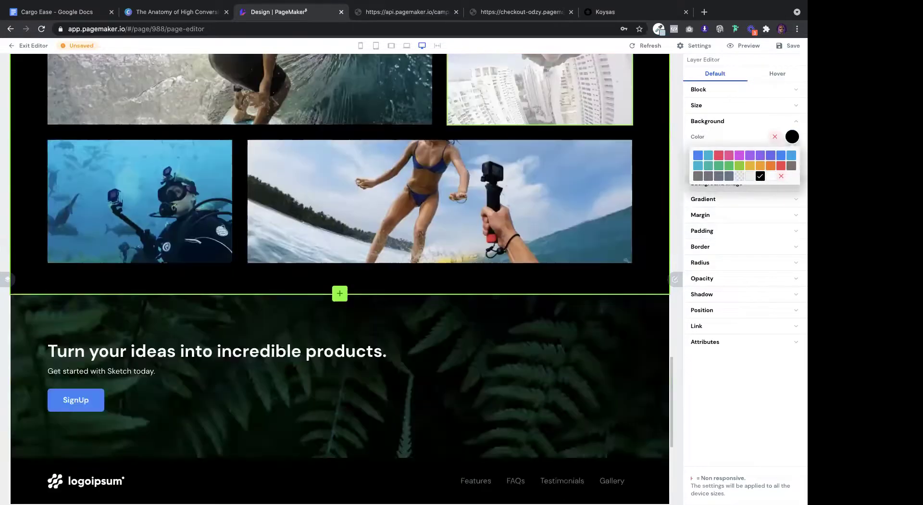
Set the background color of the "Turn your ideas into incredible products." section to Black
left_click(754, 125)
left_click(754, 124)
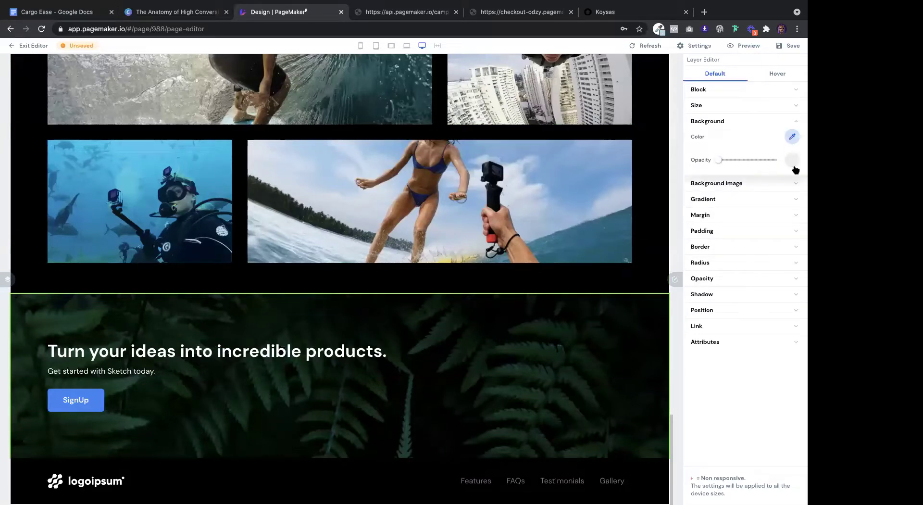
left_click(787, 148)
left_click(760, 176)
left_click(743, 122)
Replace the sign-up section's fern background image with the teal GoPro close-up from the media gallery
left_click(750, 137)
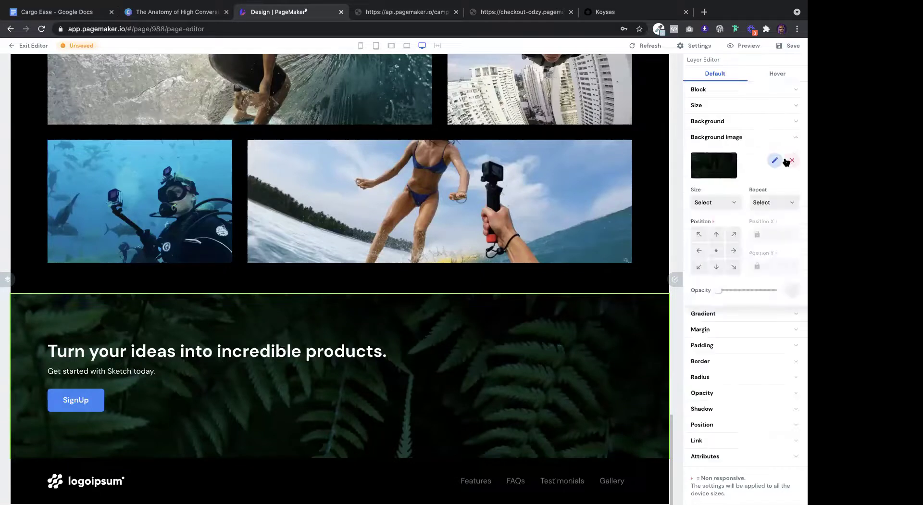
left_click(774, 161)
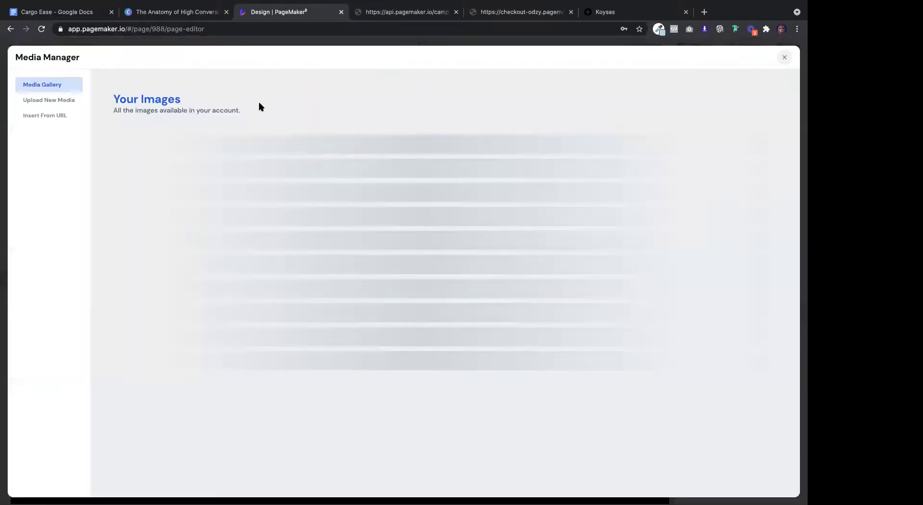
left_click(652, 162)
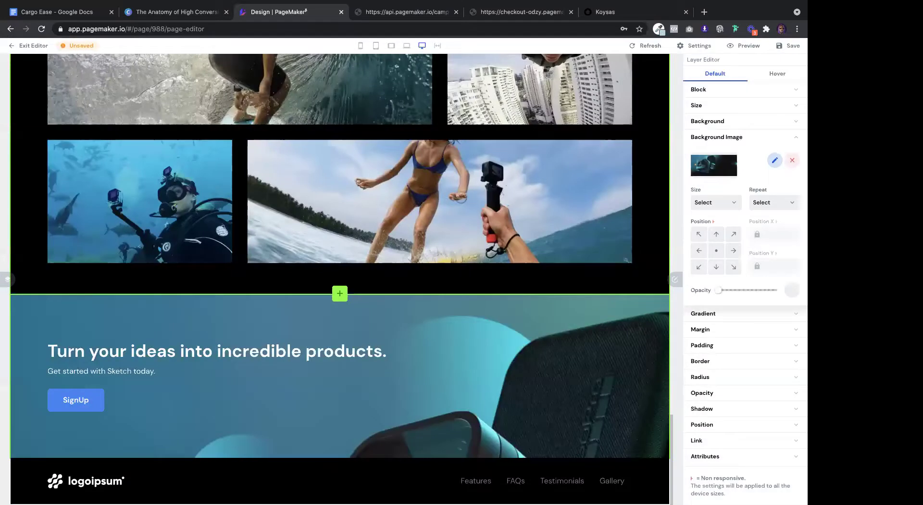
Align the sign-up section's background image to the left and set its opacity to 25
left_click(733, 250)
left_click(715, 235)
left_click(699, 250)
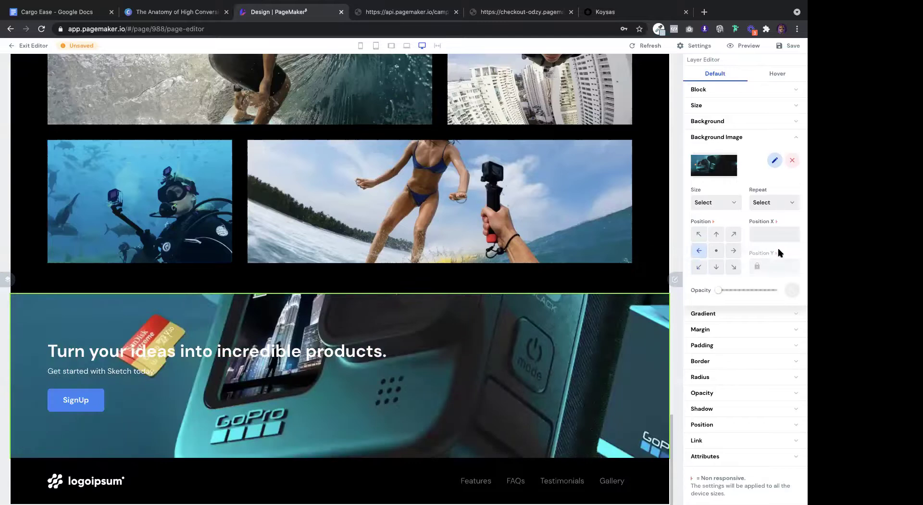
left_click_drag(718, 290, 760, 289)
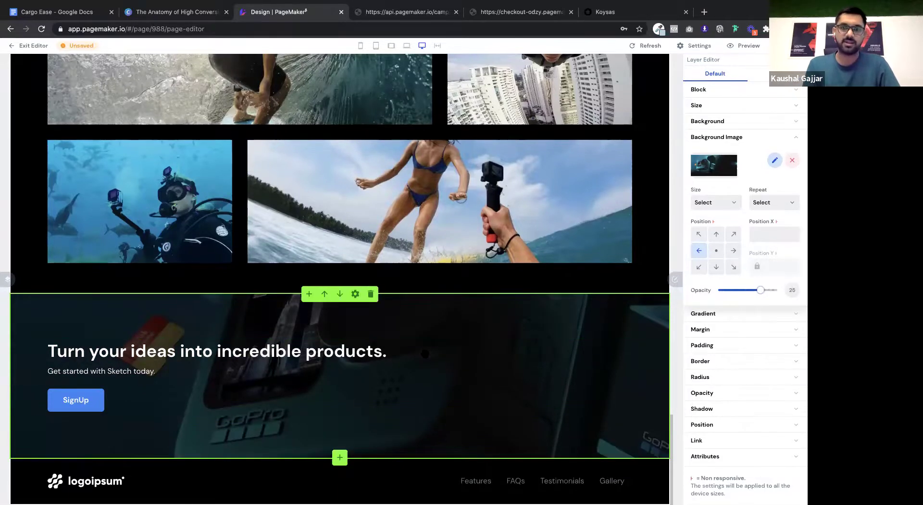
Try replacing the testimonial photo with the surfing woman image from the media gallery
scroll(481, 234, "up", 8)
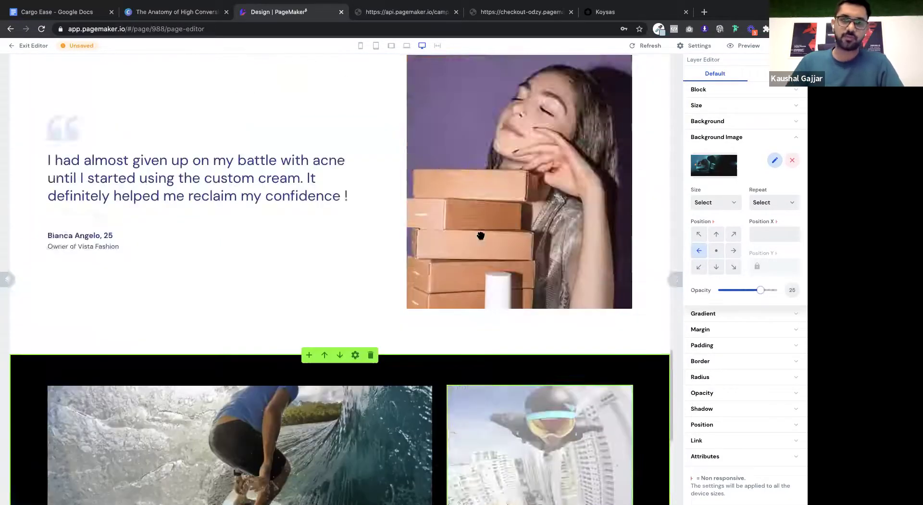
scroll(480, 235, "up", 8)
scroll(480, 235, "down", 7)
left_click(480, 236)
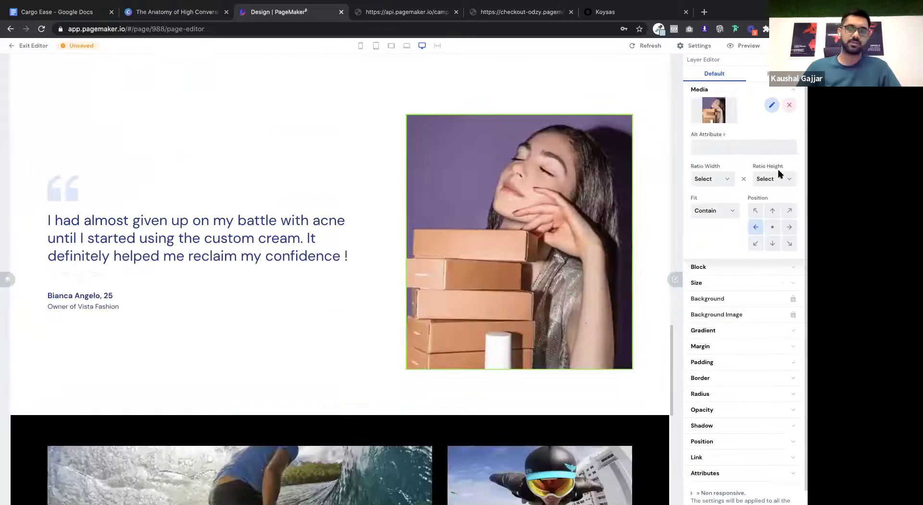
left_click(772, 106)
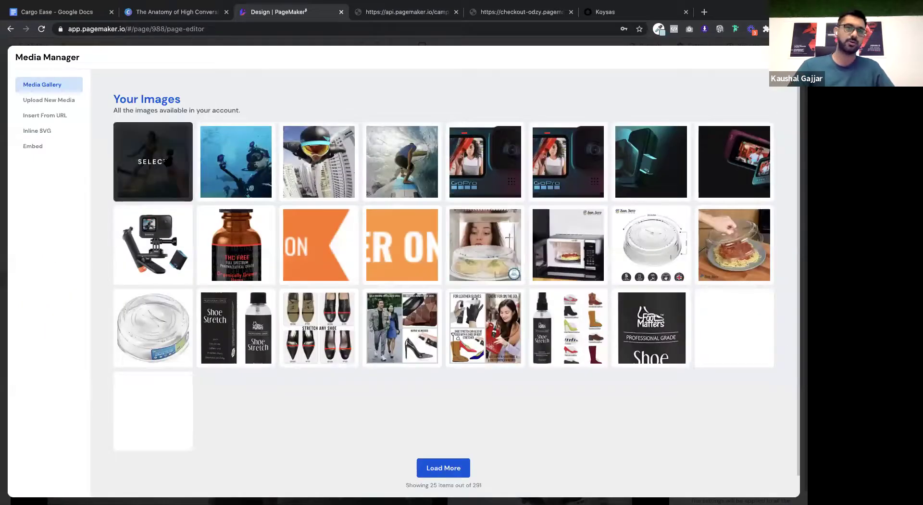
left_click(166, 161)
Upload the mountain biker image 800x600.jpg from the GO PRO - PG folder and use it as the testimonial photo
left_click(771, 105)
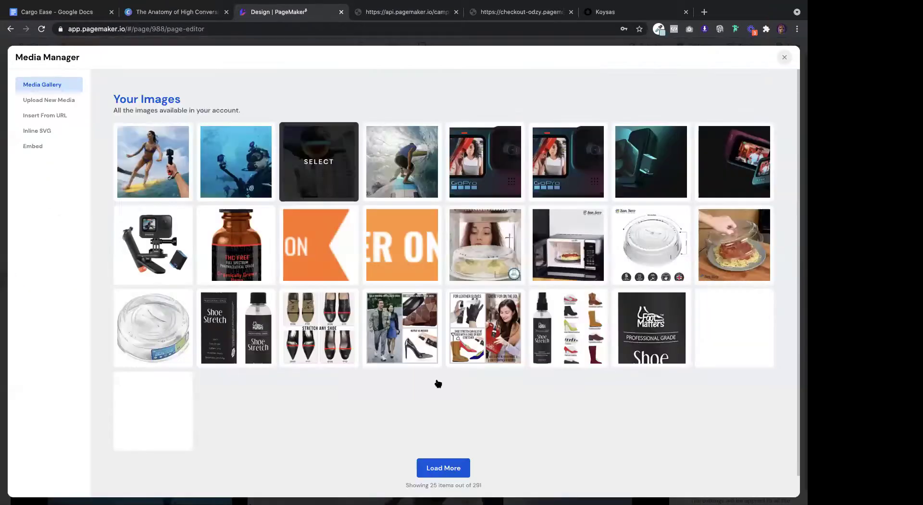
left_click(36, 100)
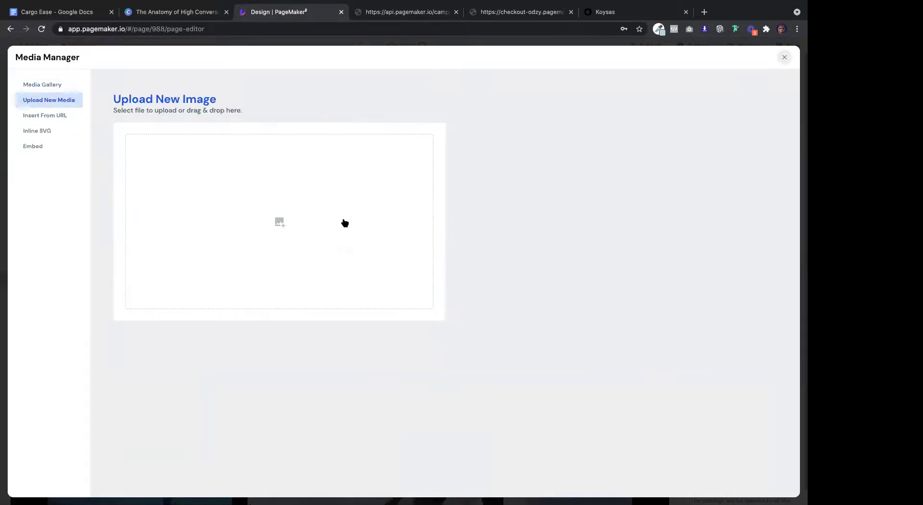
left_click(344, 222)
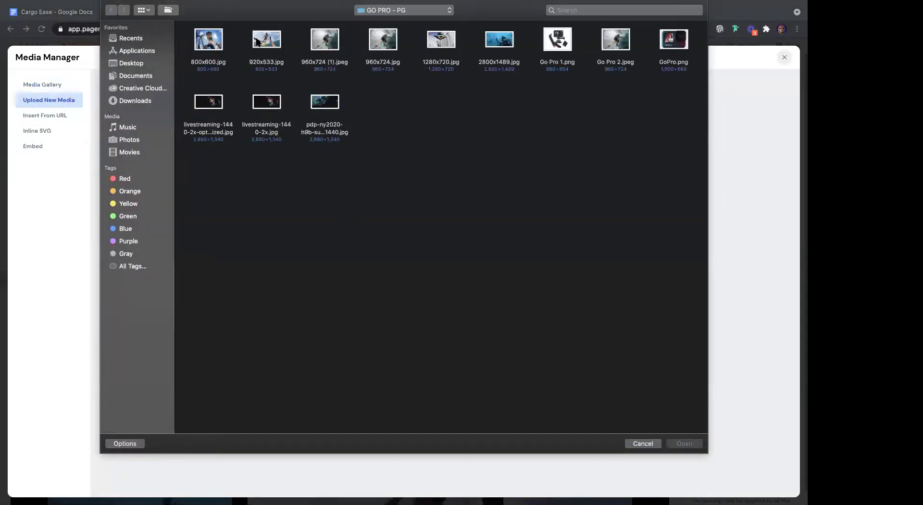
double_click(216, 47)
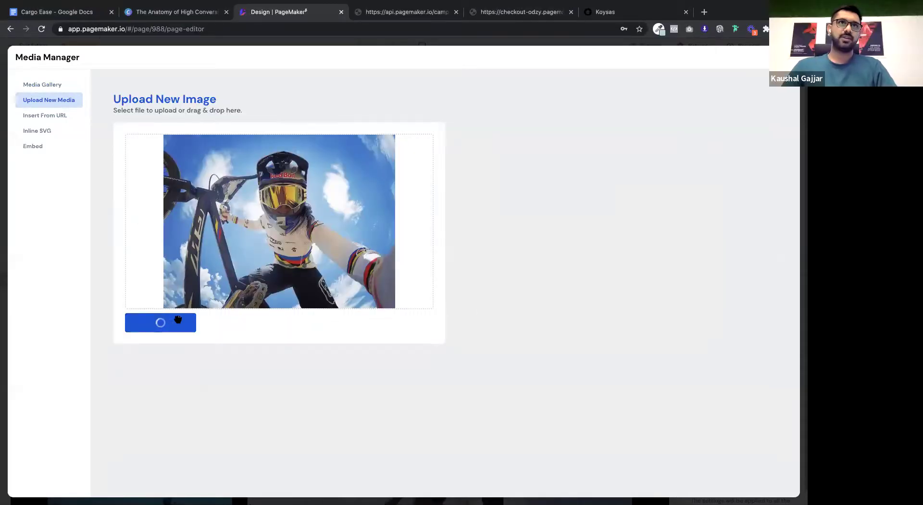
scroll(495, 147, "down", 5)
scroll(495, 138, "down", 3)
scroll(495, 138, "up", 12)
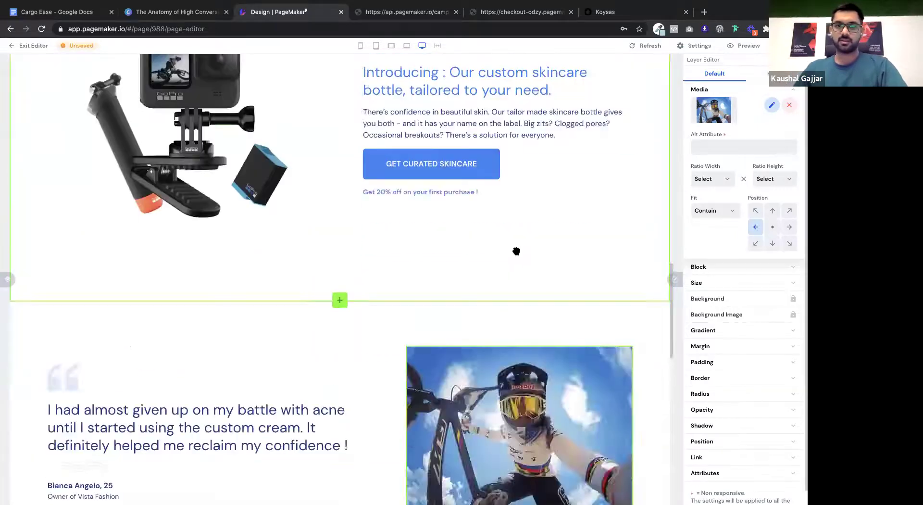
Try out rounded corners and a shadow on the testimonial's mountain biker photo
scroll(516, 251, "down", 3)
scroll(712, 385, "down", 1)
left_click(711, 381)
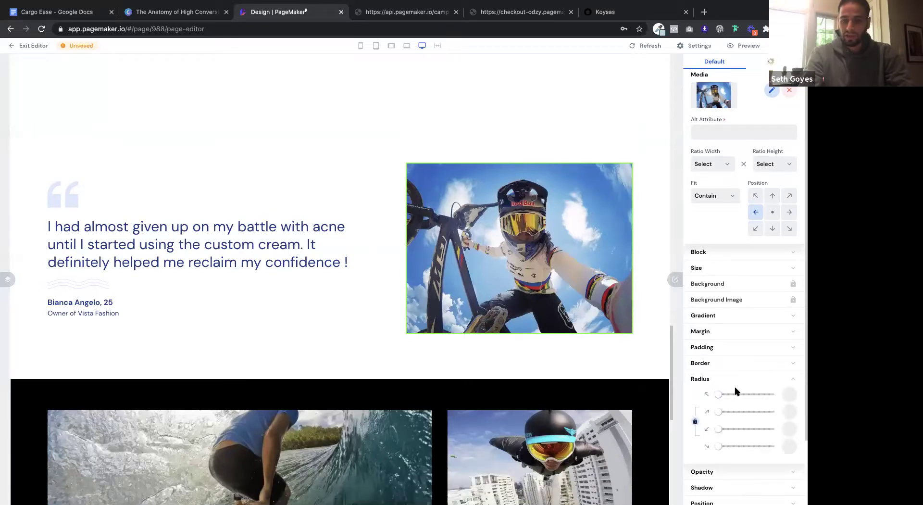
left_click_drag(752, 394, 702, 393)
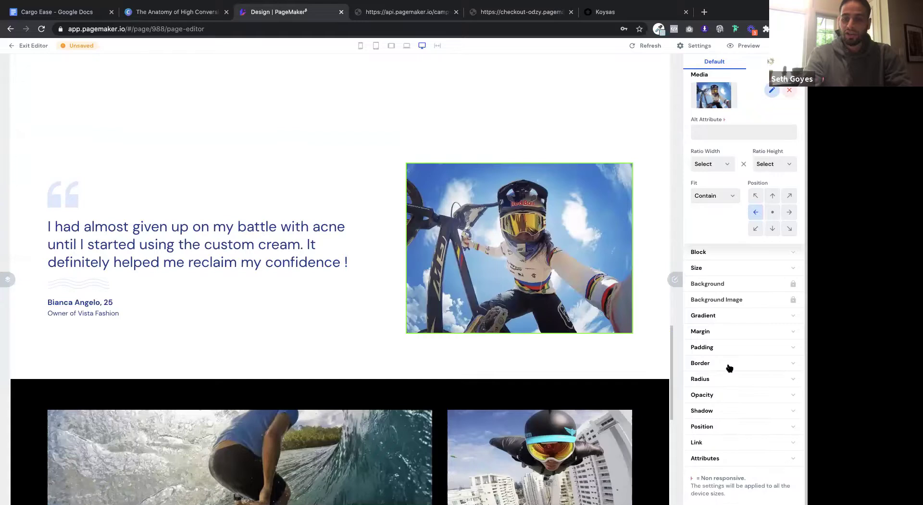
left_click(702, 410)
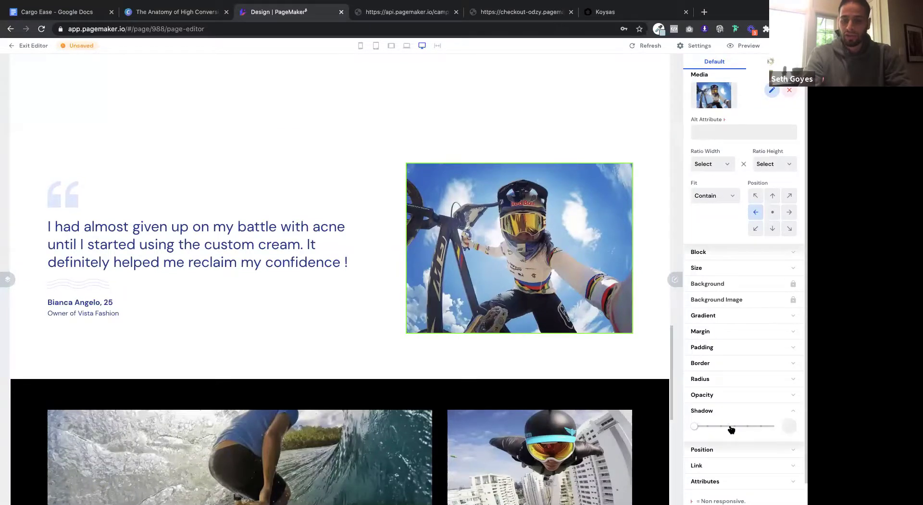
left_click_drag(753, 422, 752, 422)
Collapse the layer editor and save the page as a draft without publishing it
left_click(674, 279)
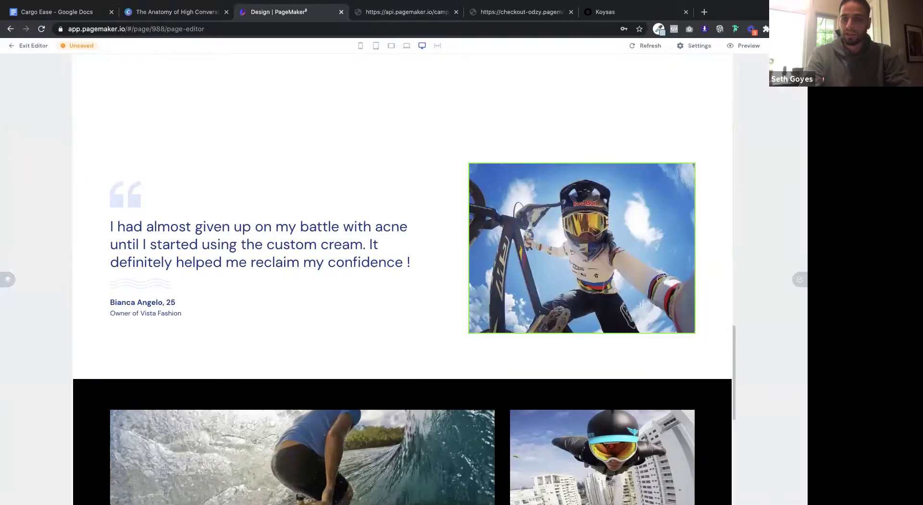
left_click(764, 61)
left_click(756, 66)
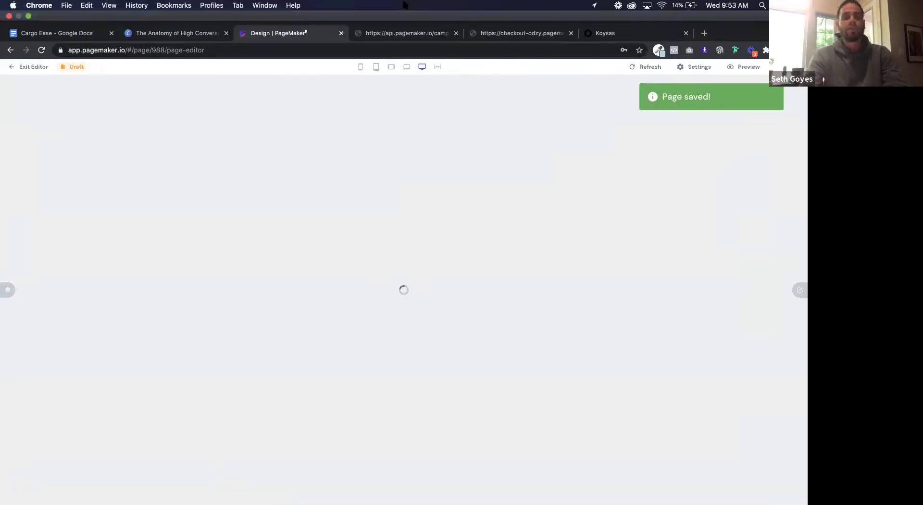
Reload the draft page preview and examine the layout from the hero through the product, testimonial and gallery sections
left_click(406, 34)
key("super+r")
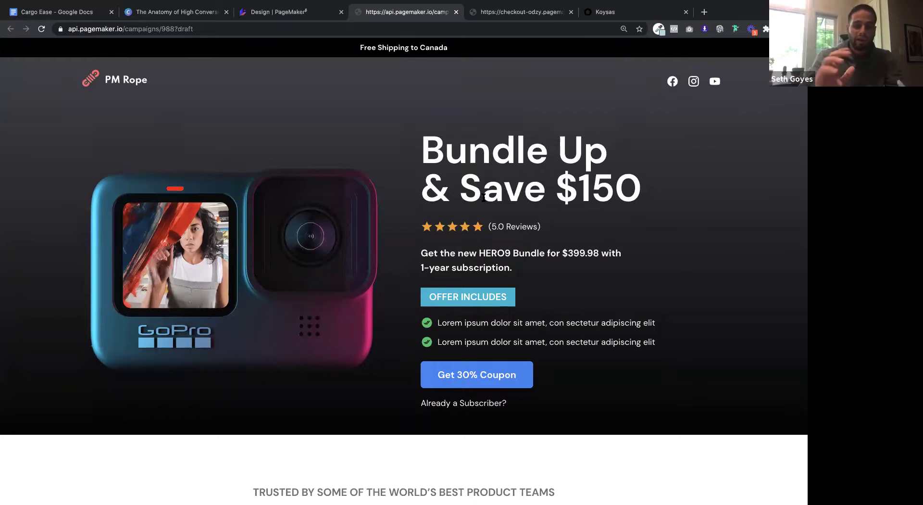
scroll(479, 242, "down", 1)
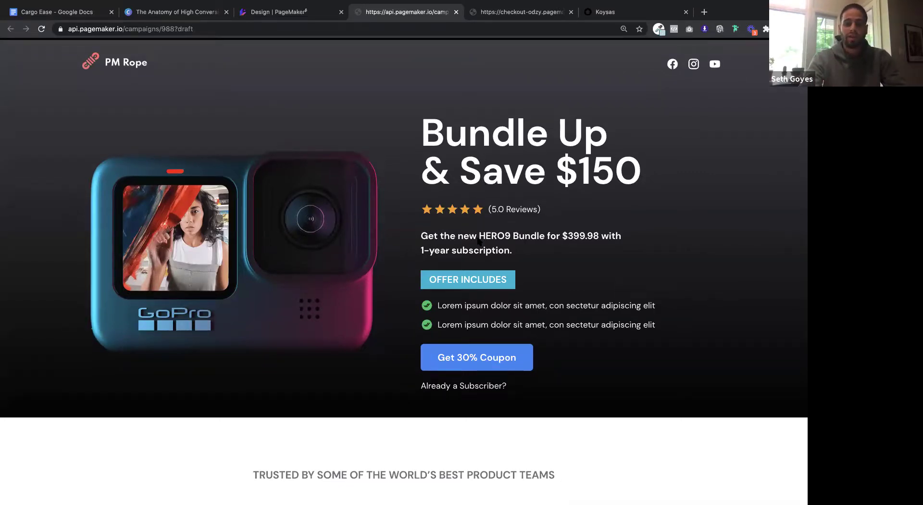
scroll(479, 241, "down", 20)
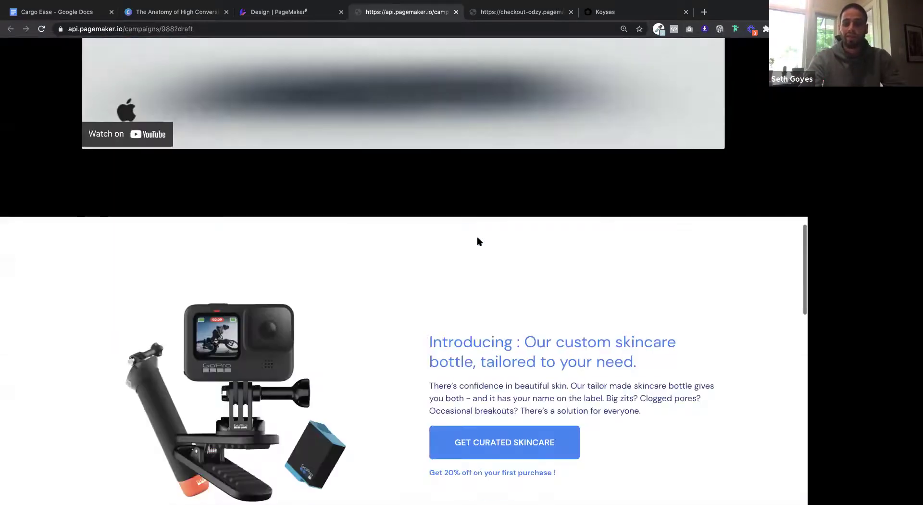
scroll(478, 241, "down", 6)
scroll(479, 241, "down", 8)
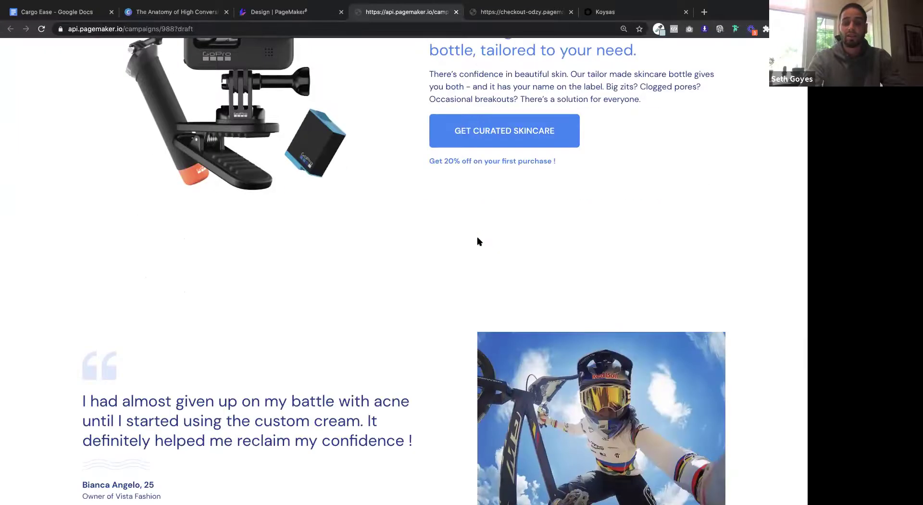
scroll(479, 241, "down", 5)
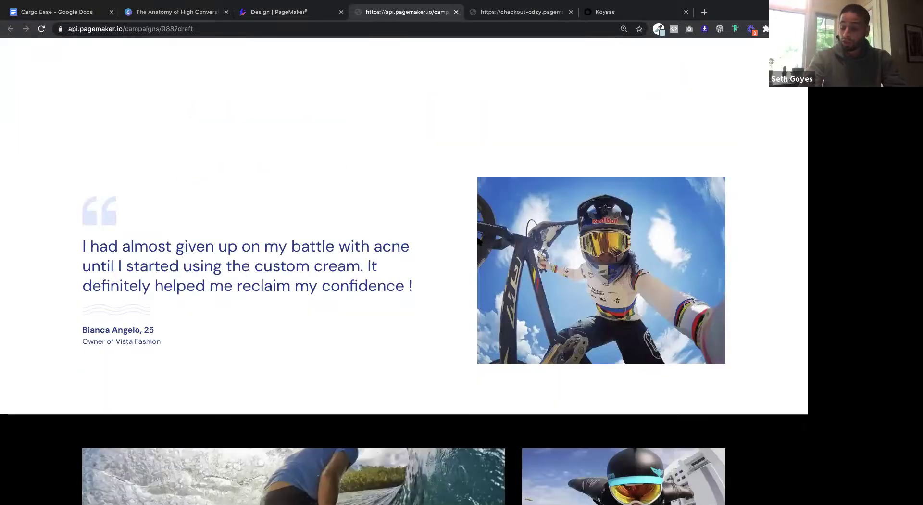
scroll(479, 240, "down", 9)
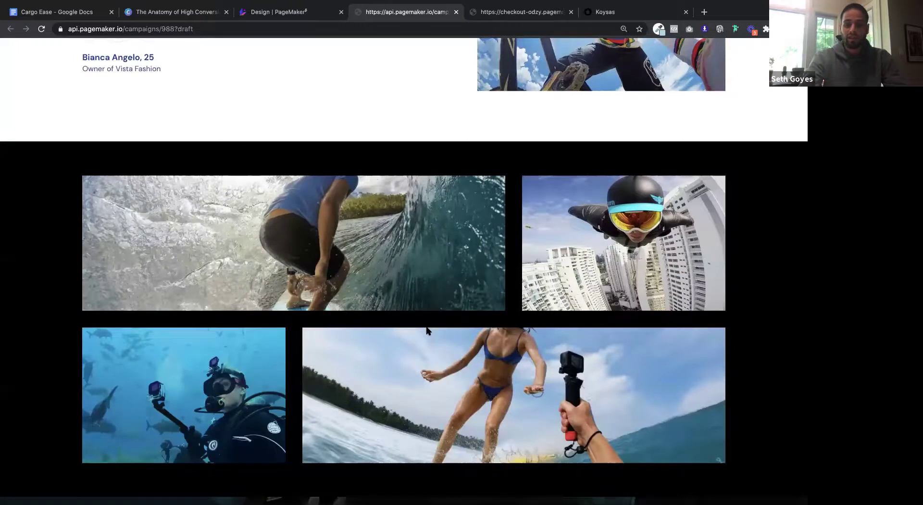
Check the end of the draft preview, and examine the whole page in the editor's mobile view
scroll(427, 330, "down", 7)
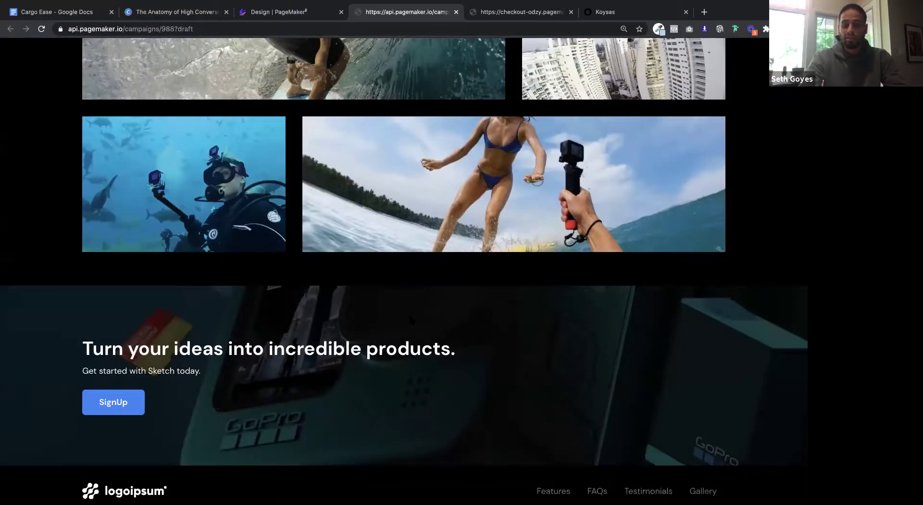
left_click(300, 13)
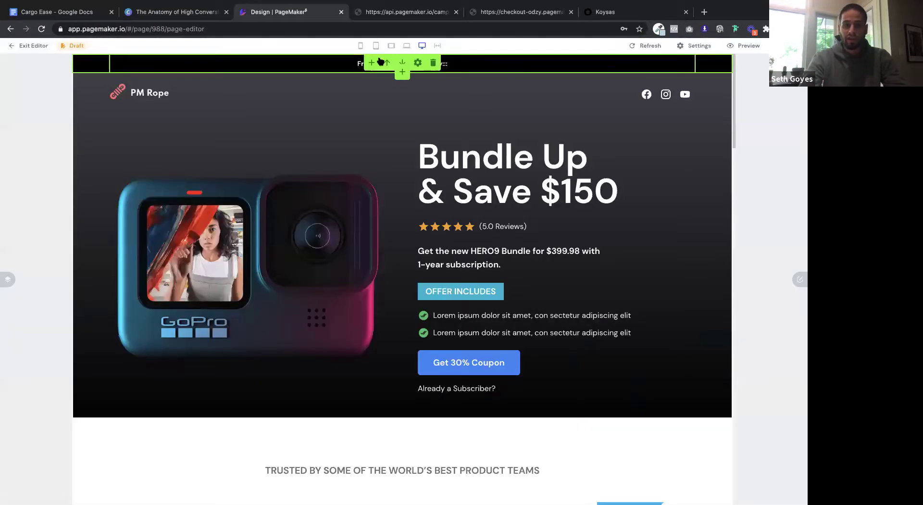
left_click(361, 46)
scroll(435, 215, "down", 4)
scroll(436, 215, "down", 15)
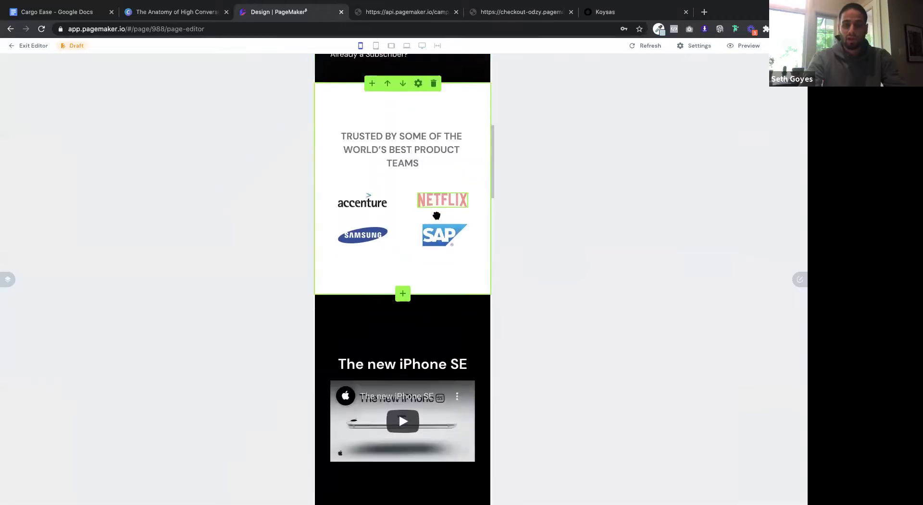
scroll(436, 214, "down", 15)
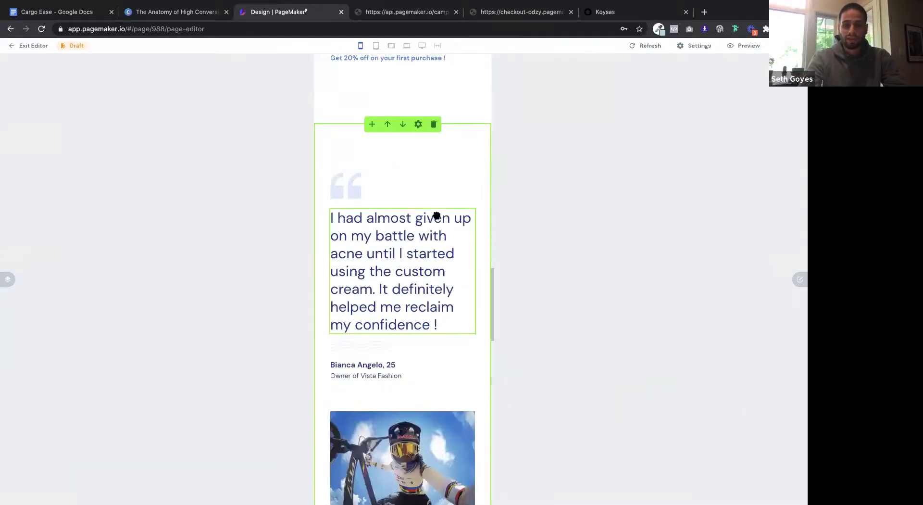
scroll(478, 179, "down", 5)
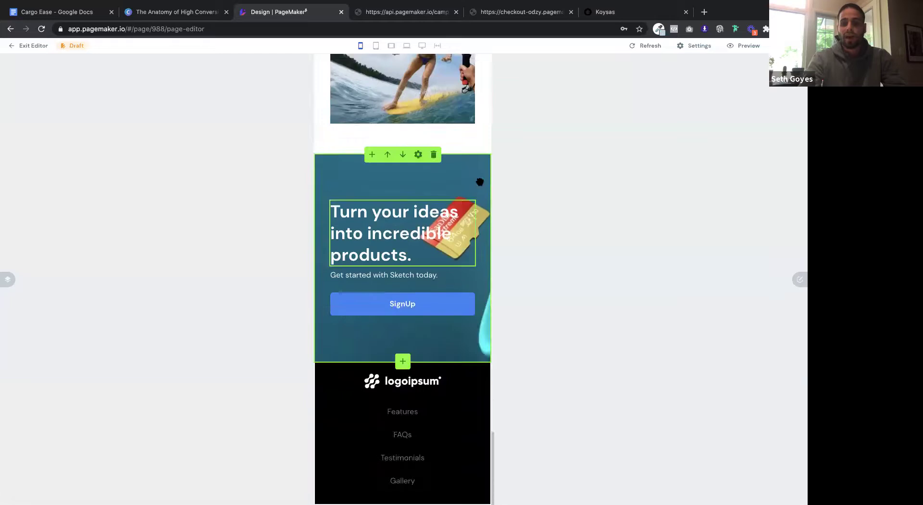
scroll(456, 173, "up", 12)
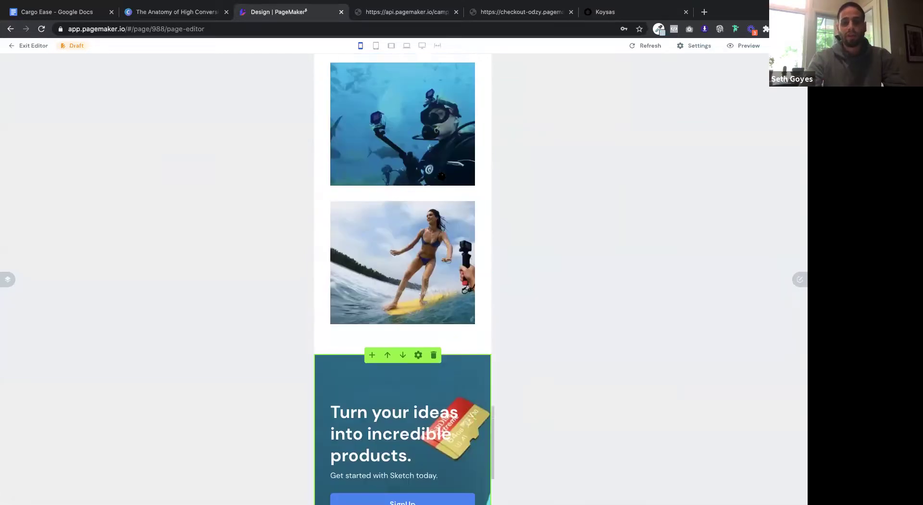
scroll(442, 176, "up", 20)
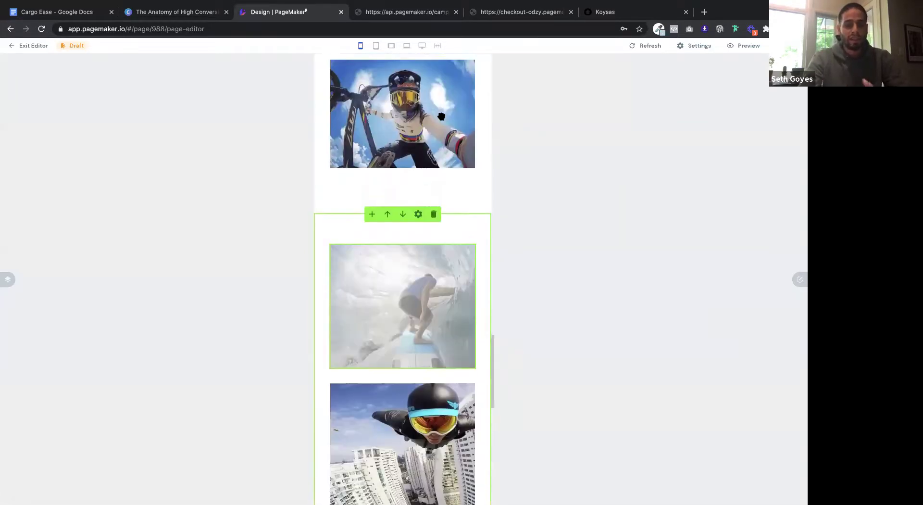
scroll(441, 116, "up", 20)
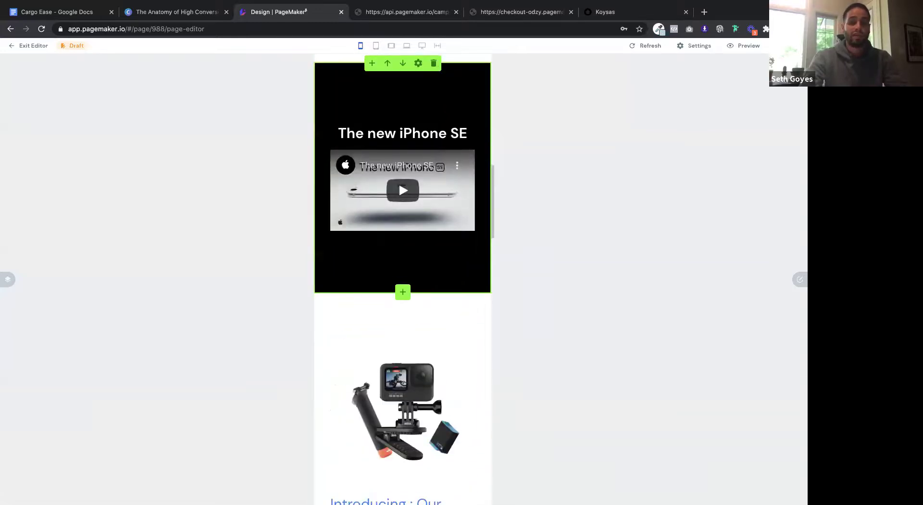
scroll(441, 116, "up", 10)
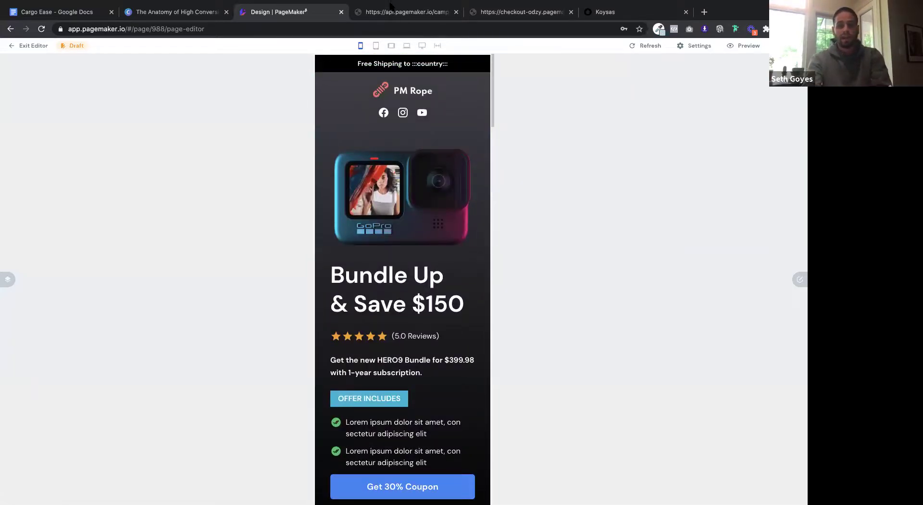
Highlight the country name in the free shipping banner of the draft preview
left_click(389, 19)
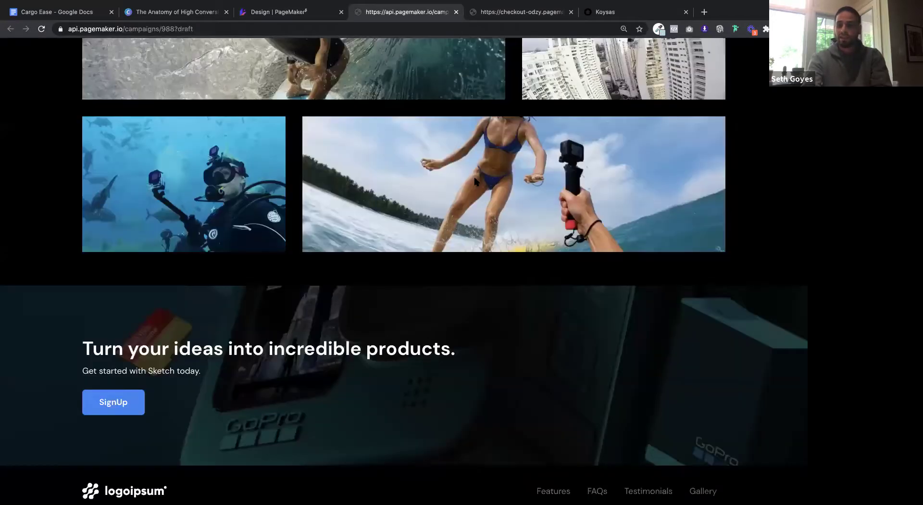
scroll(475, 181, "up", 15)
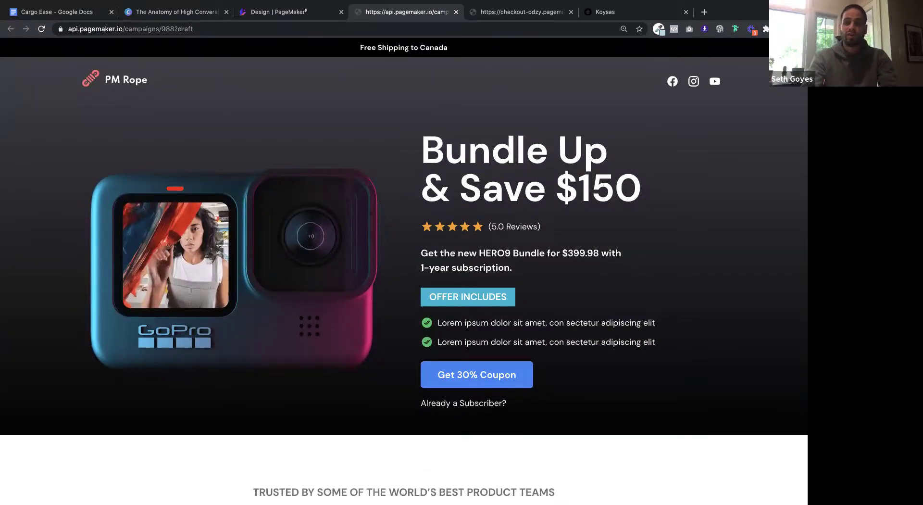
left_click_drag(447, 48, 420, 49)
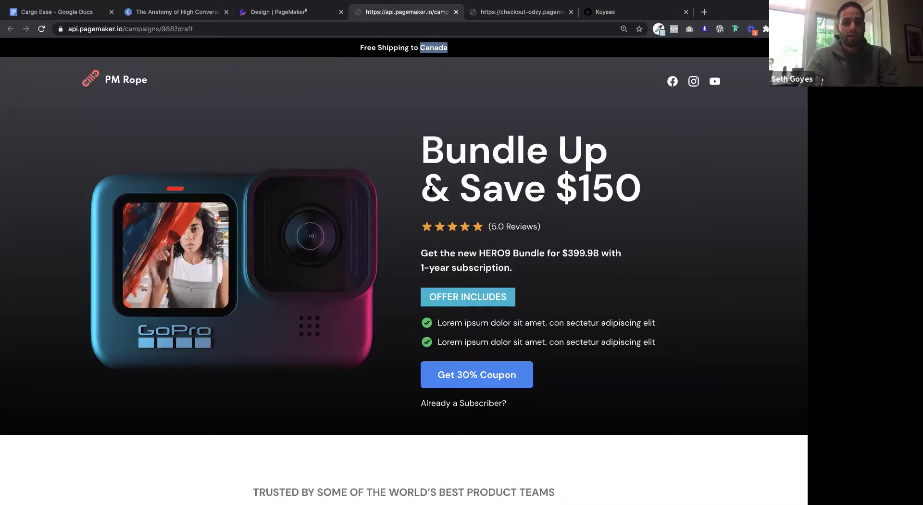
Return the page editor to the desktop view and look over the sections down to the video
left_click(313, 15)
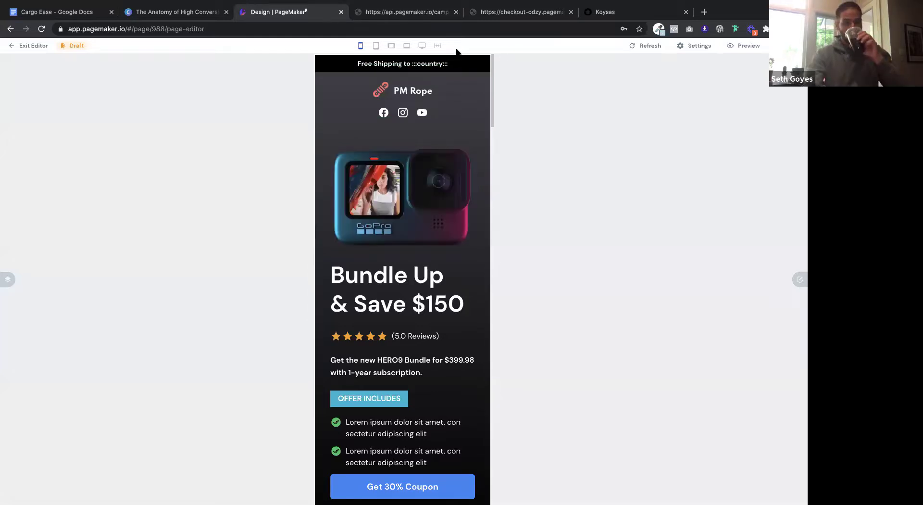
left_click(422, 46)
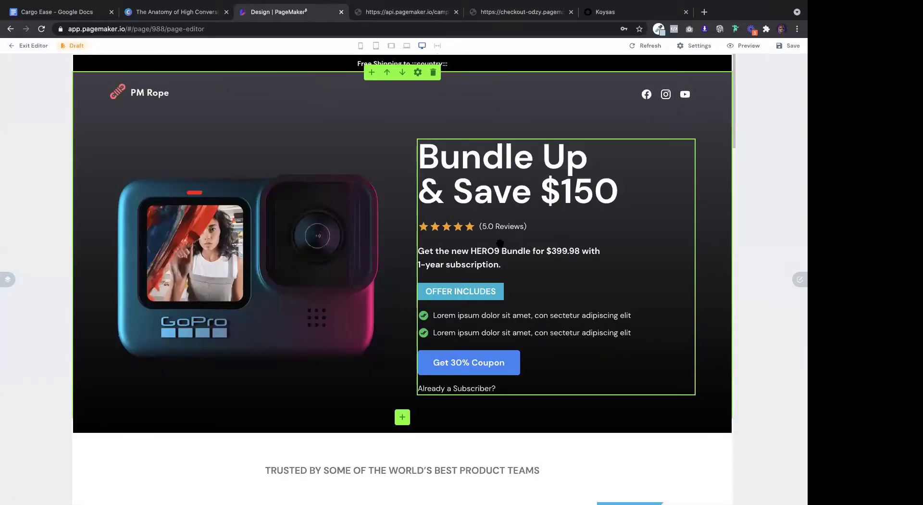
scroll(500, 244, "down", 10)
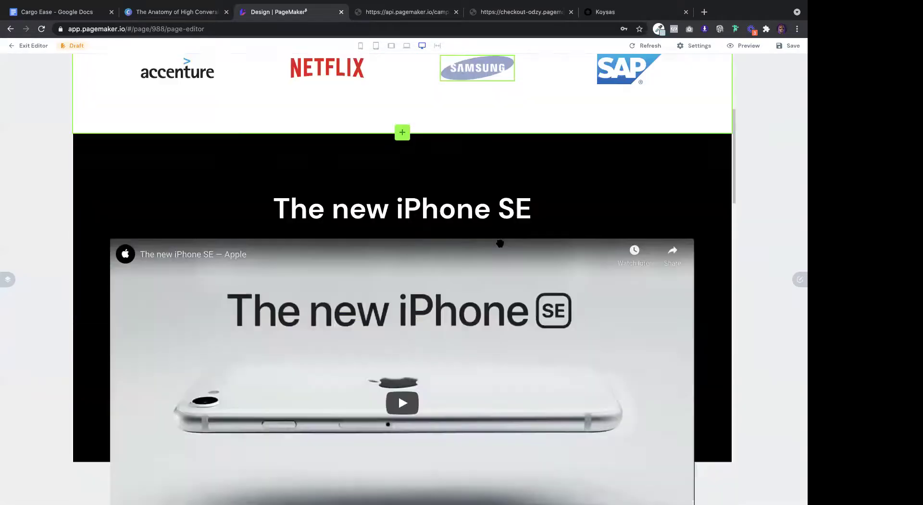
scroll(500, 243, "up", 10)
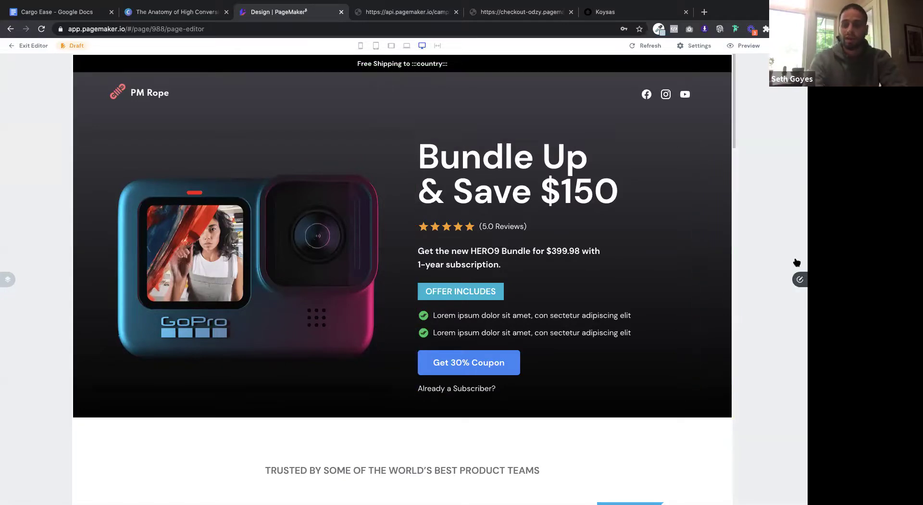
Open the layer editor for the hero's Get 30% Coupon button and show its link URL setting
left_click(799, 279)
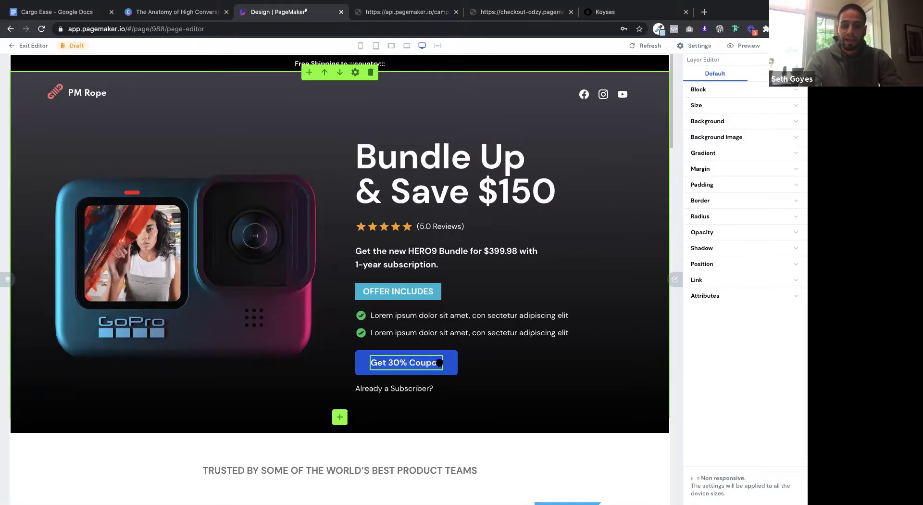
left_click(452, 368)
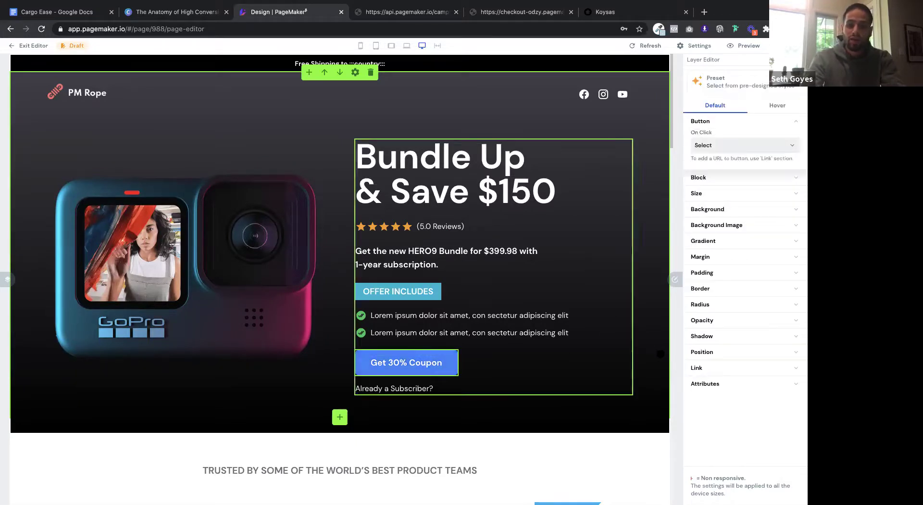
left_click(710, 368)
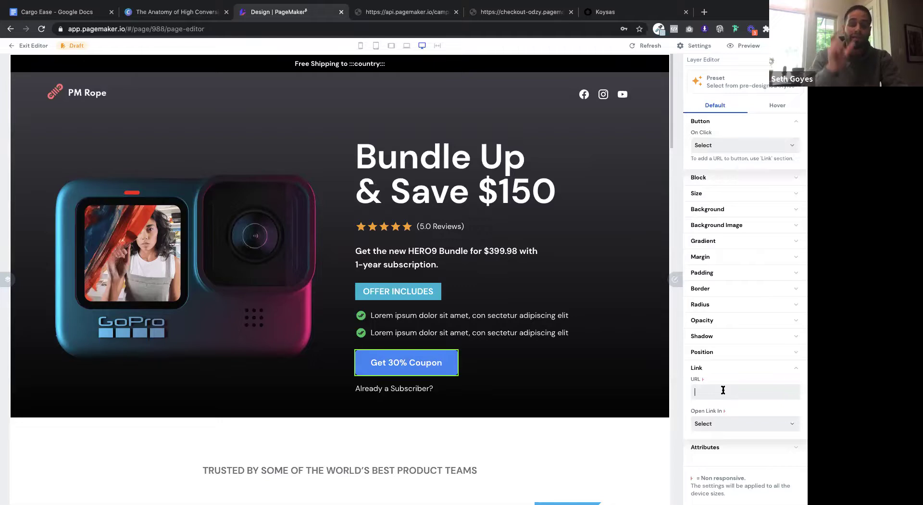
left_click(723, 390)
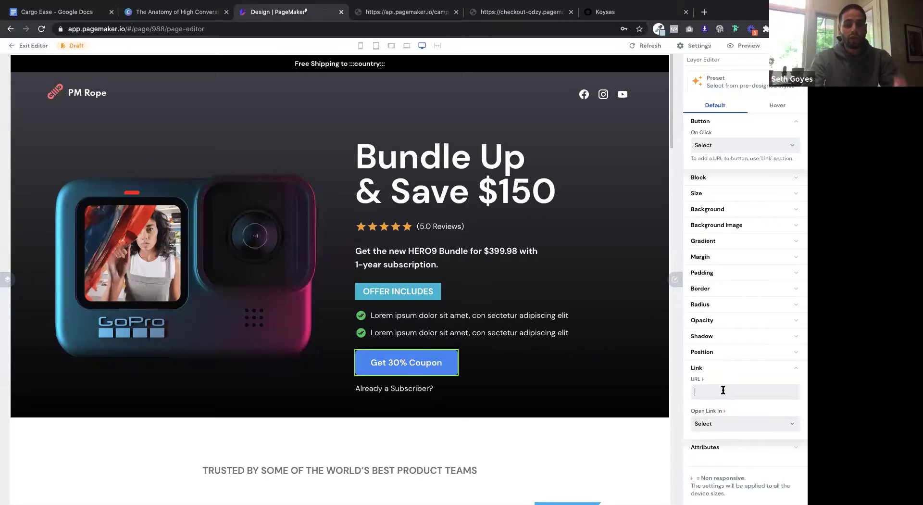
left_click(722, 390)
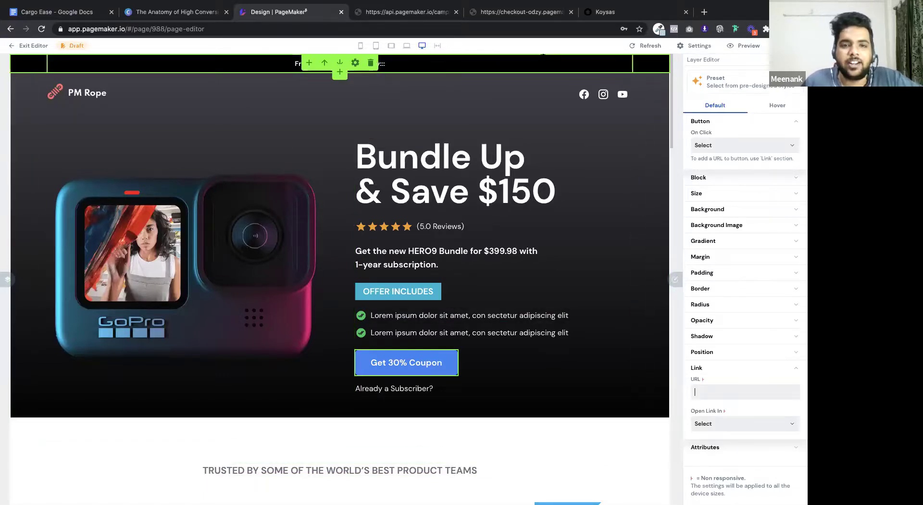
Exit the editor to view the Go Pro page's Javascripts settings and the published checkout page's billing form
left_click(29, 45)
left_click(80, 232)
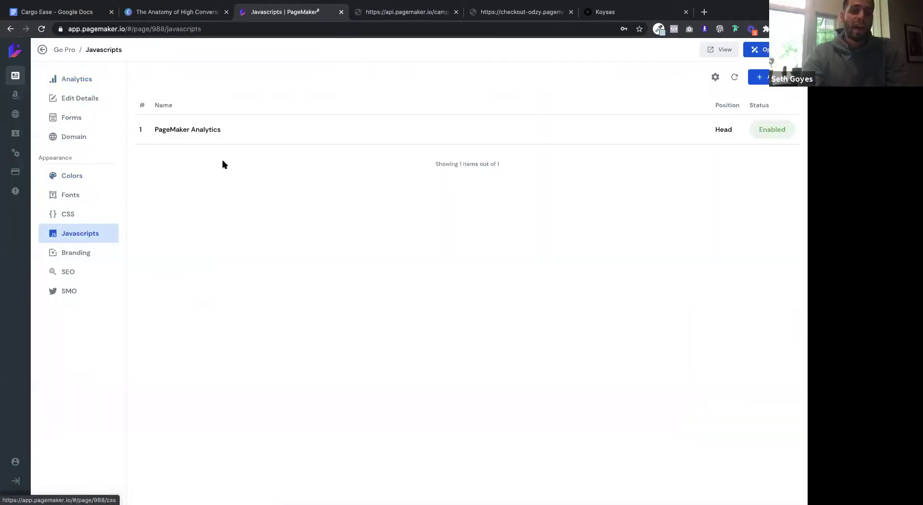
left_click(500, 14)
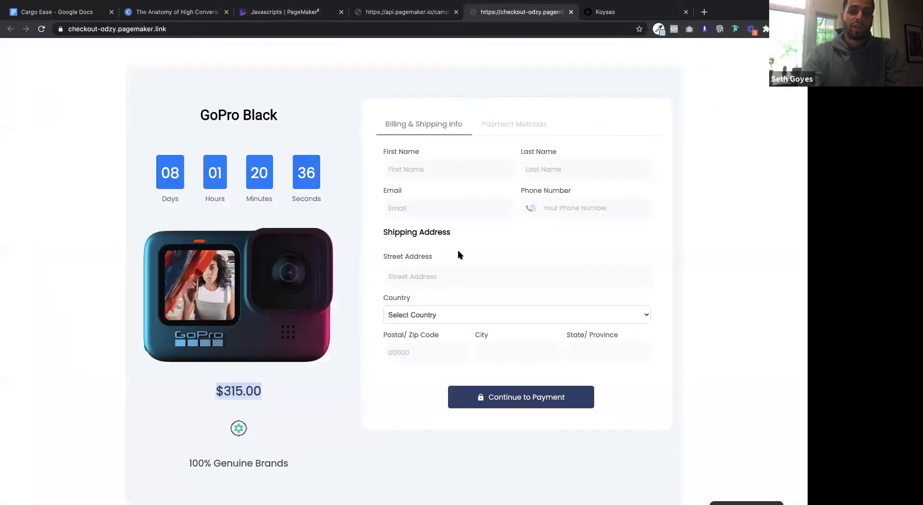
scroll(459, 255, "up", 2)
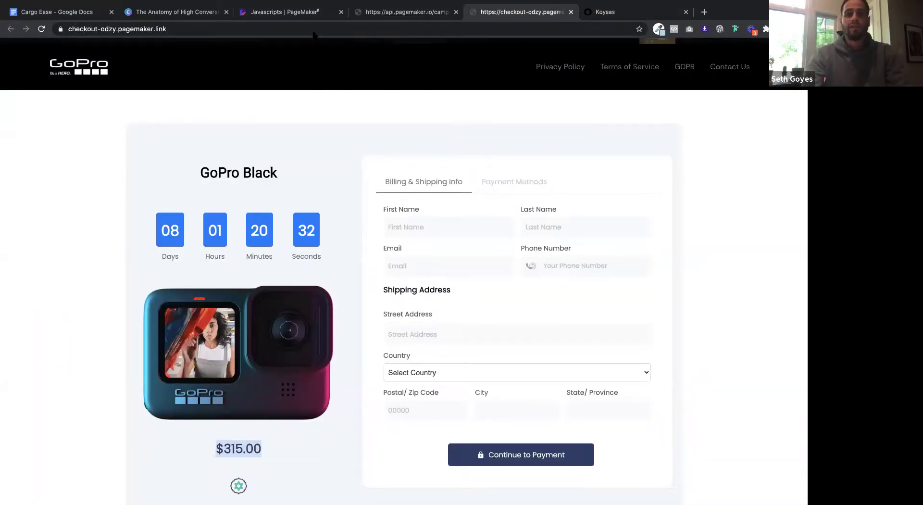
left_click(312, 14)
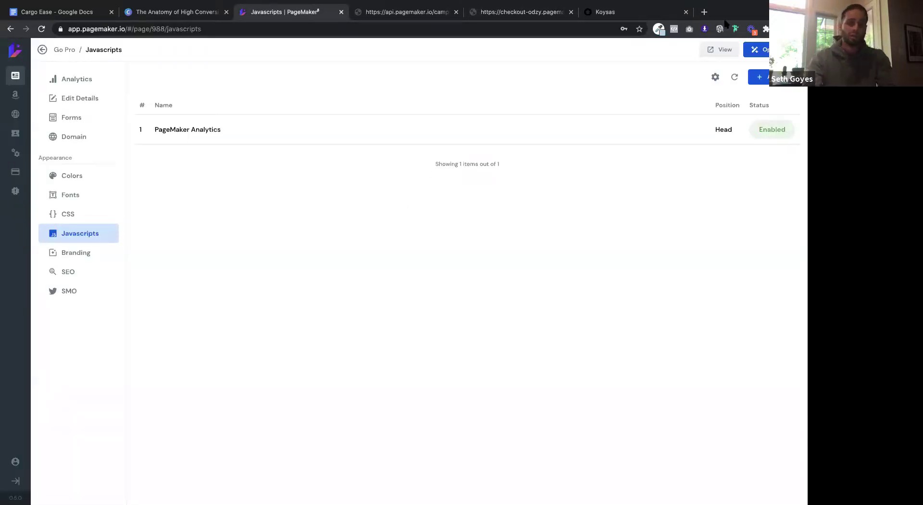
Examine the published GoPro checkout page from the hero and video to the billing and shipping form
left_click(754, 50)
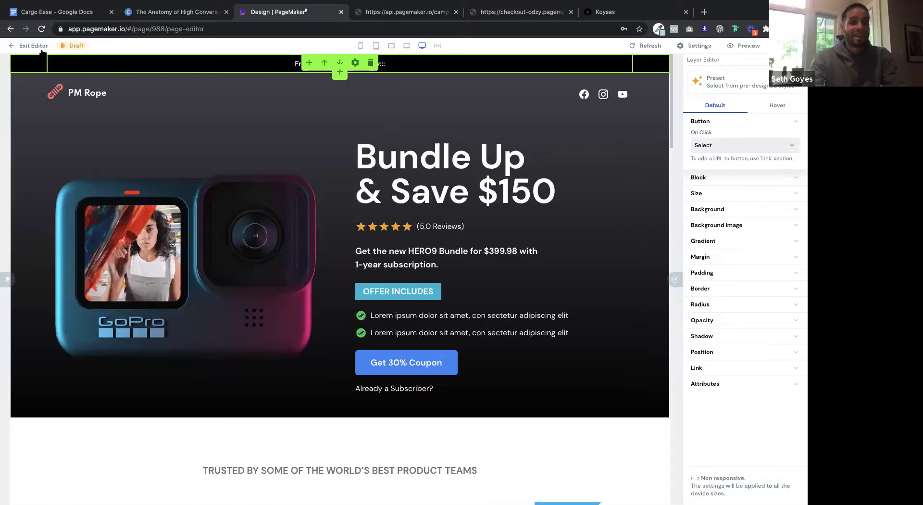
left_click(23, 46)
left_click(422, 9)
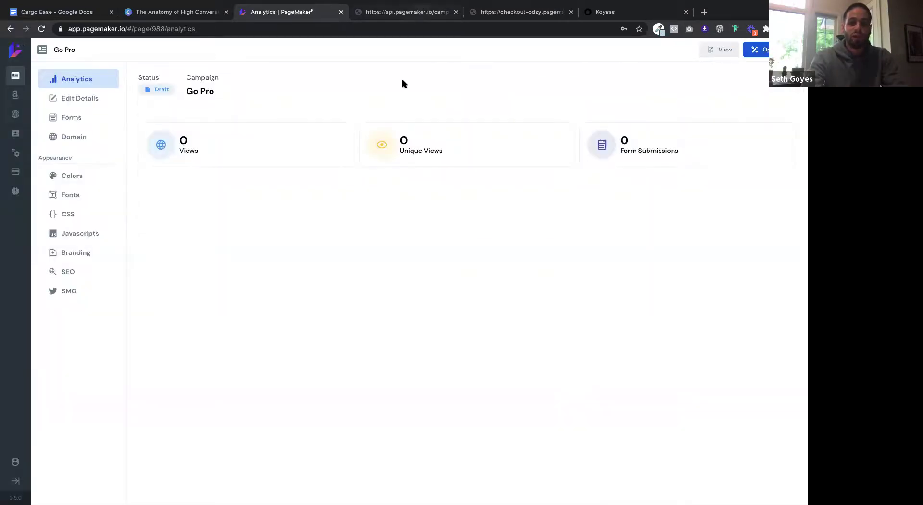
left_click(502, 19)
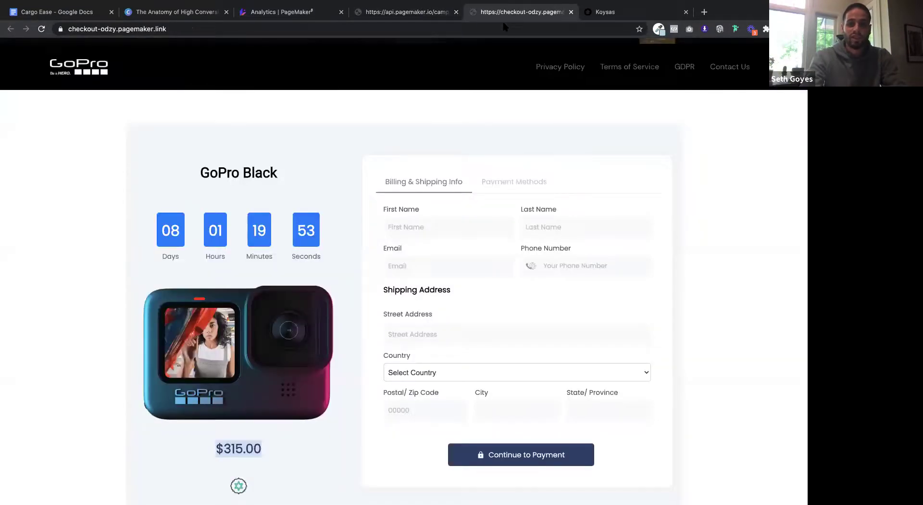
scroll(540, 282, "down", 15)
scroll(541, 284, "up", 10)
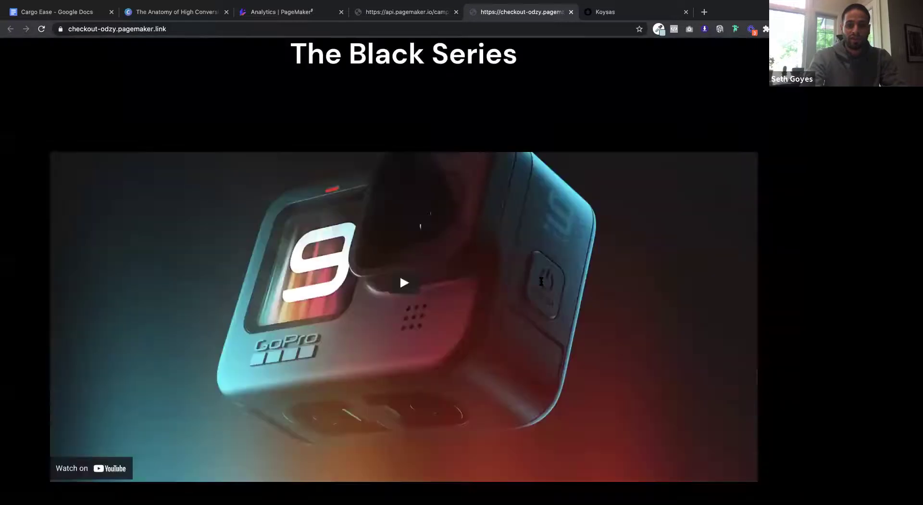
scroll(541, 285, "up", 5)
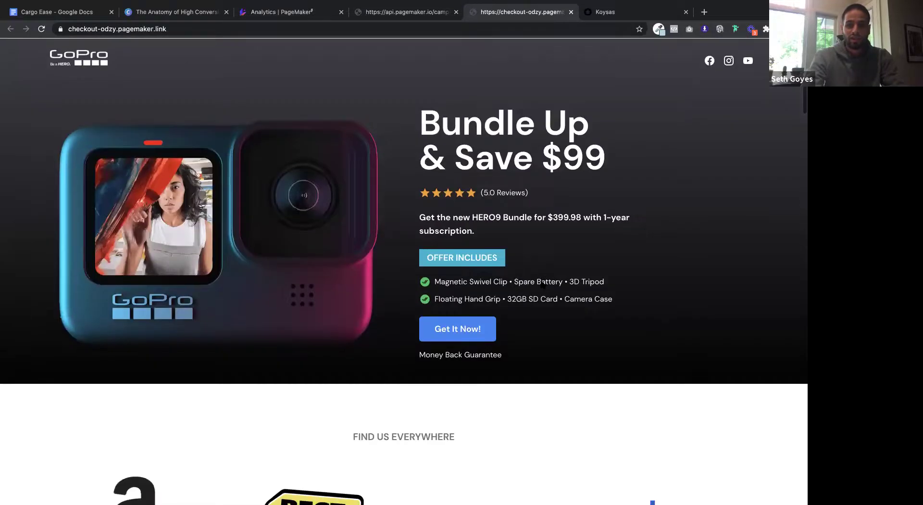
scroll(541, 284, "down", 5)
scroll(369, 70, "down", 15)
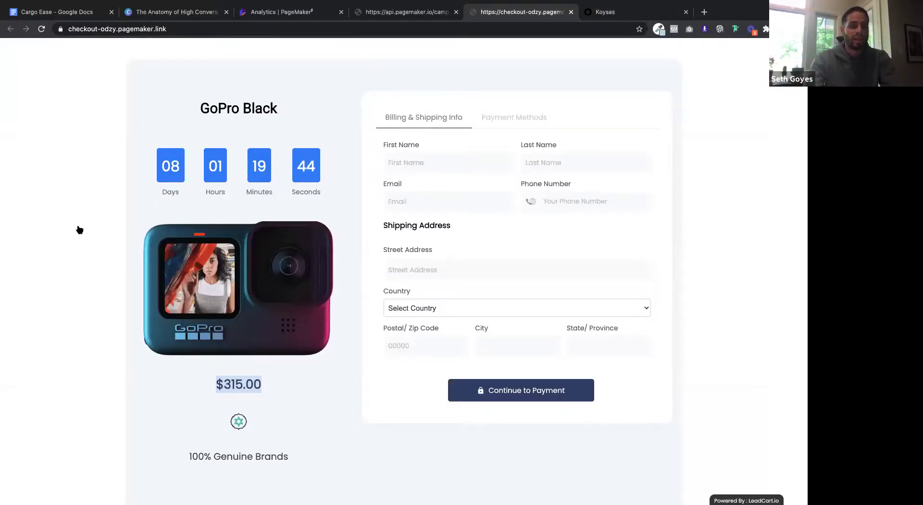
View the options for adding a new script in the Go Pro page's Javascripts settings, and reopen the page editor
key("super+3")
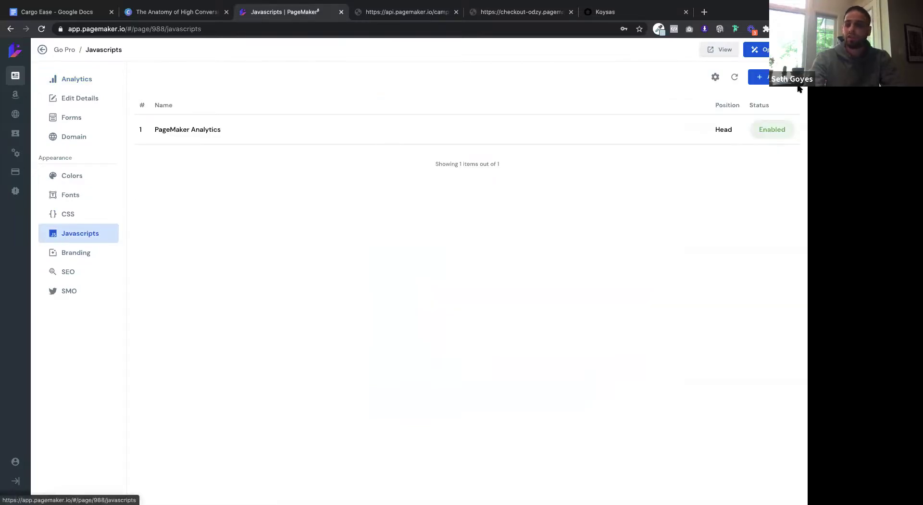
left_click(760, 77)
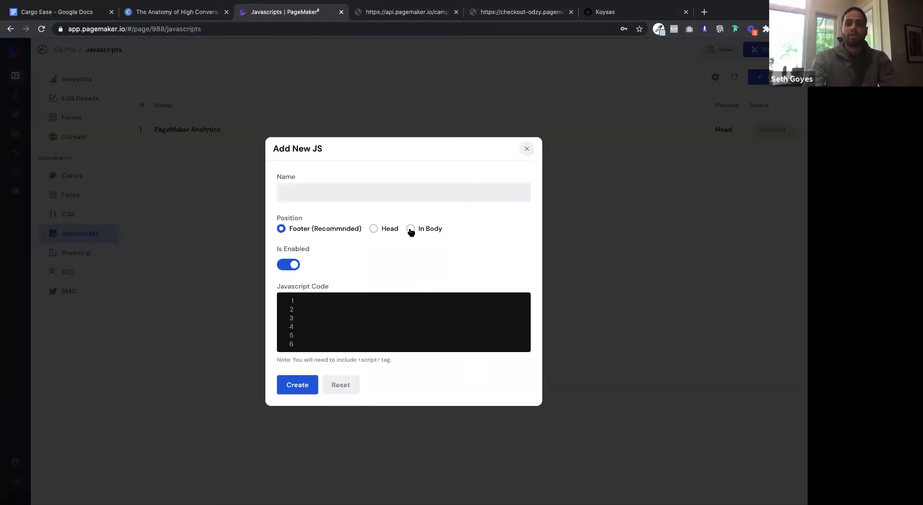
left_click(526, 148)
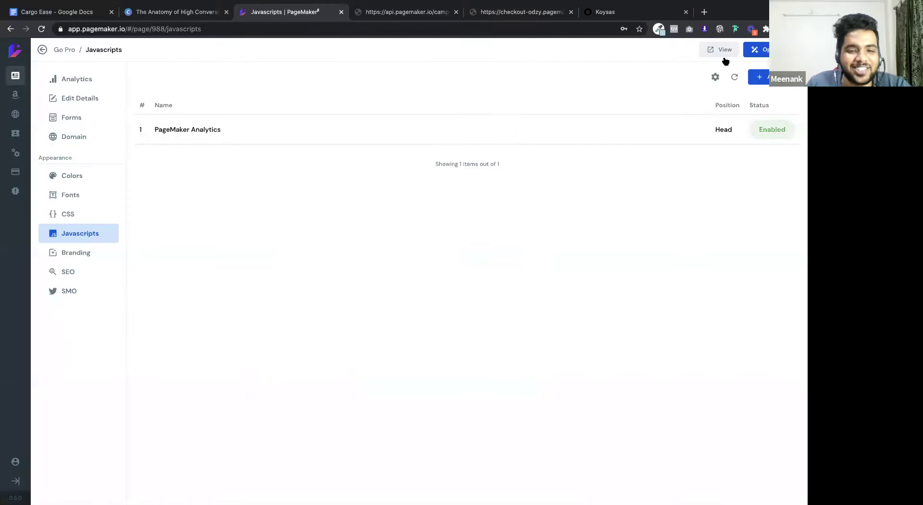
left_click(760, 49)
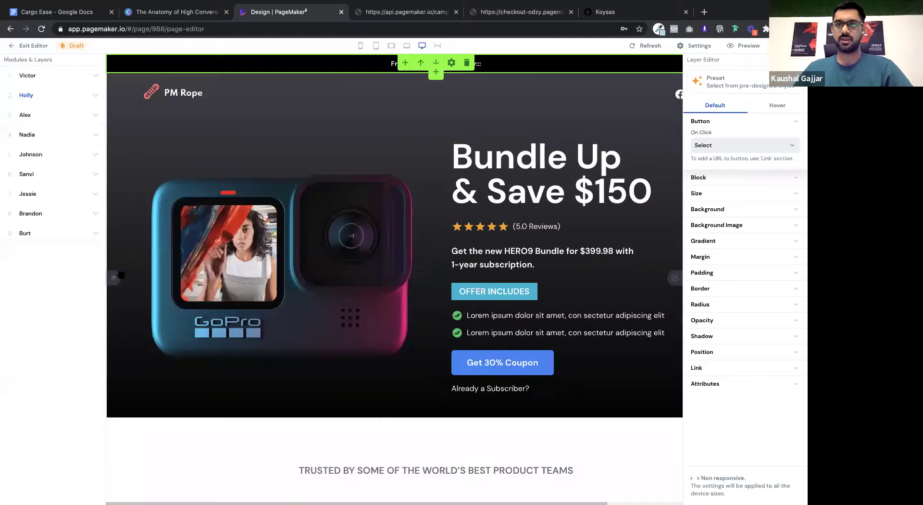
Collapse the modules and layers list and close the API and Koysas browser tabs
left_click(115, 277)
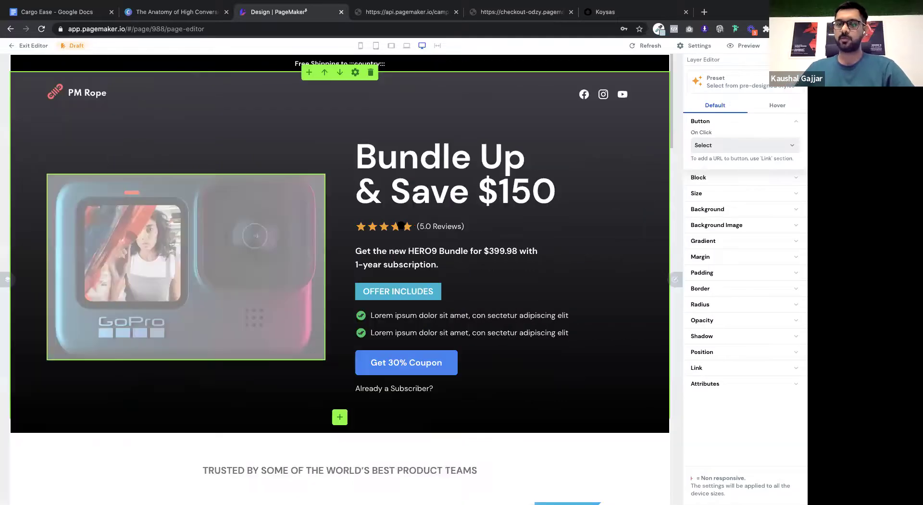
left_click(455, 12)
left_click(571, 13)
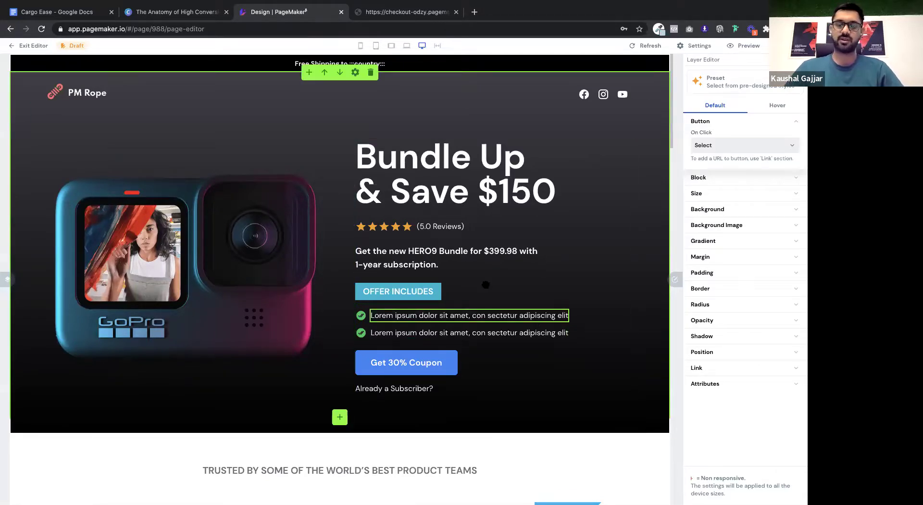
Try lime and black on the Go Pro hero's rating stars and set their active colour to white
left_click(407, 226)
left_click(792, 128)
left_click(739, 156)
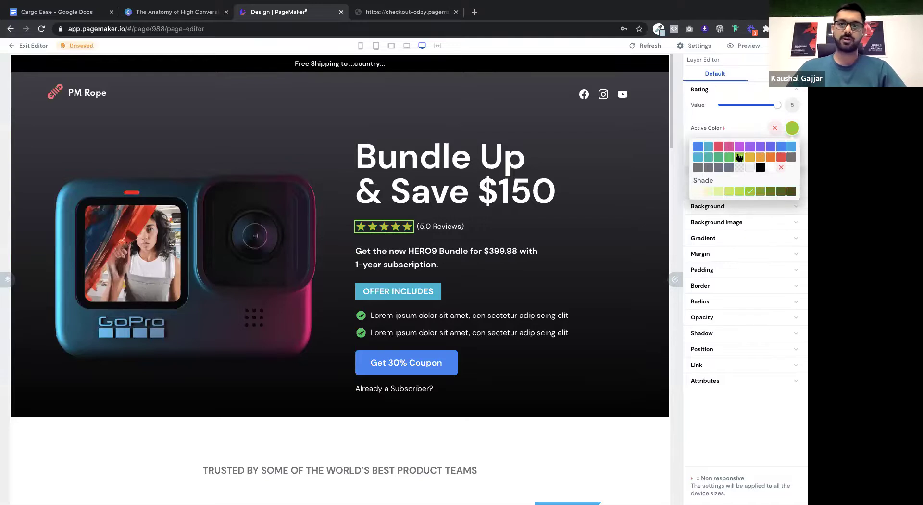
left_click(731, 190)
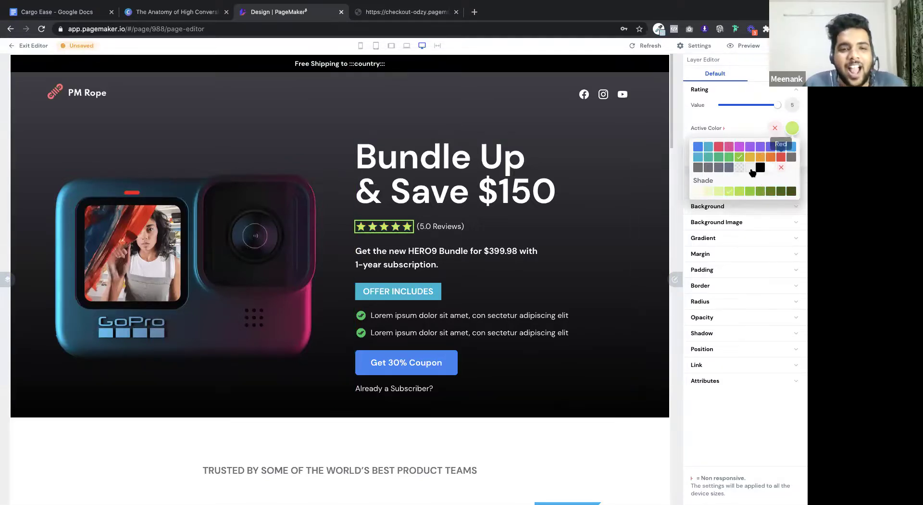
left_click(750, 167)
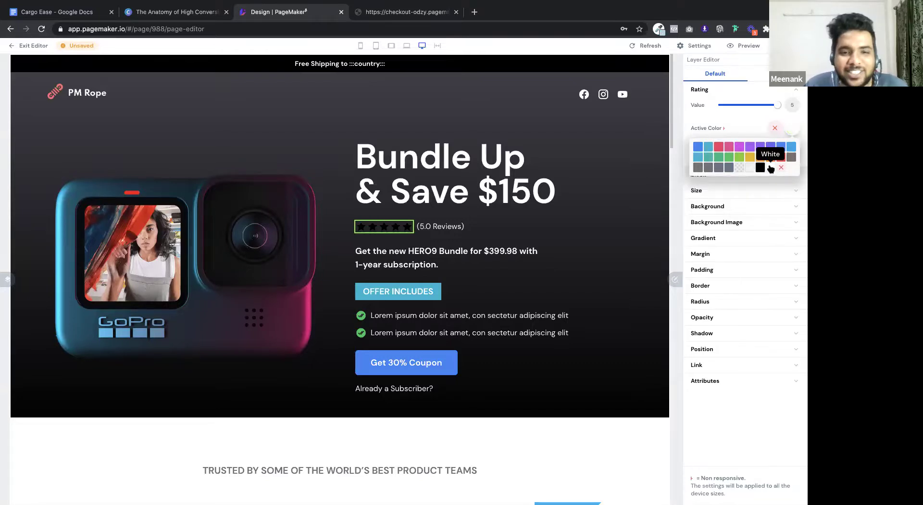
left_click(770, 168)
Insert the Pulp Organic Cherry Juice module from the Hero category above the Go Pro hero
left_click(306, 73)
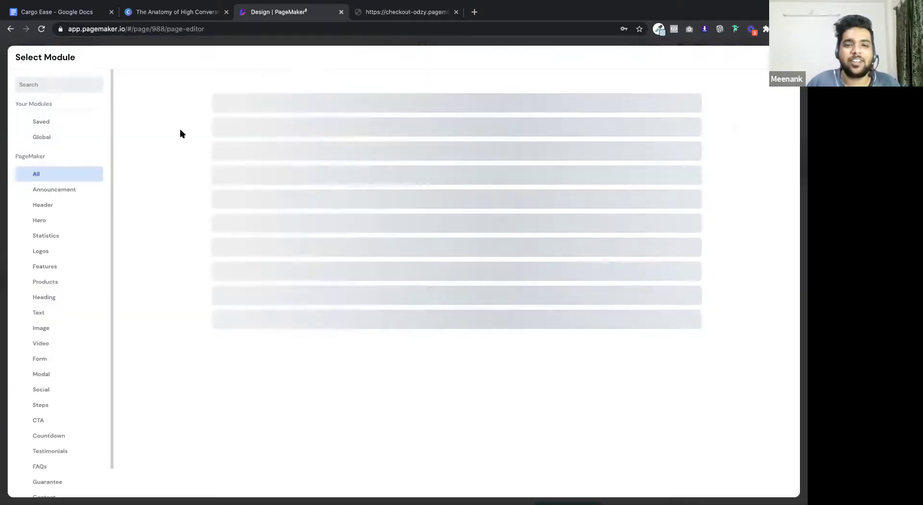
left_click(35, 220)
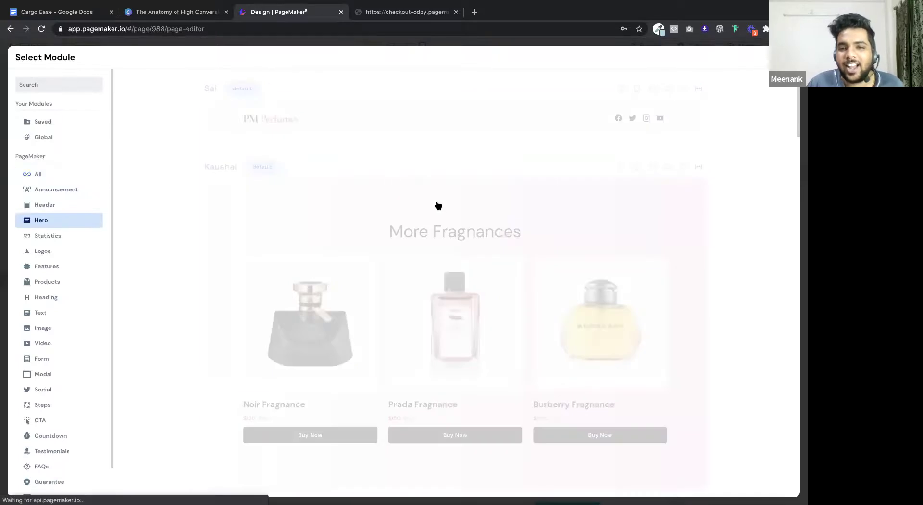
left_click(505, 220)
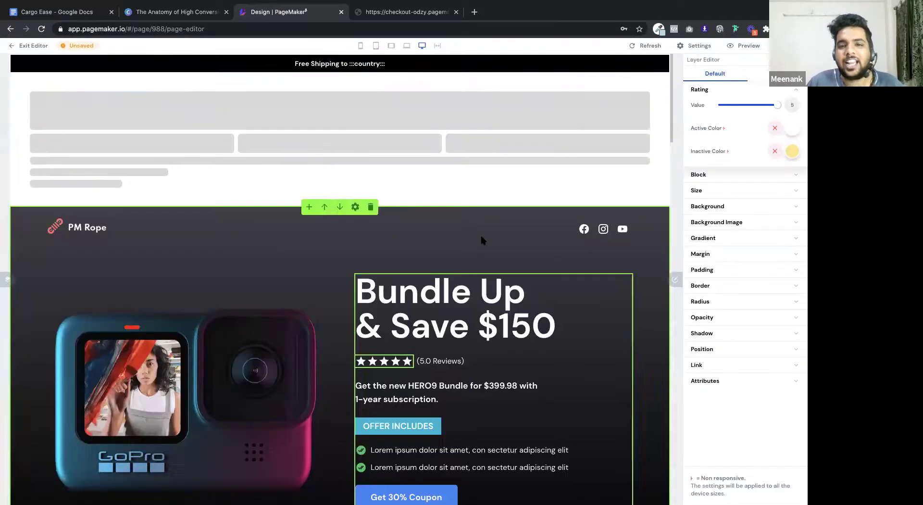
scroll(481, 235, "down", 5)
scroll(482, 236, "up", 9)
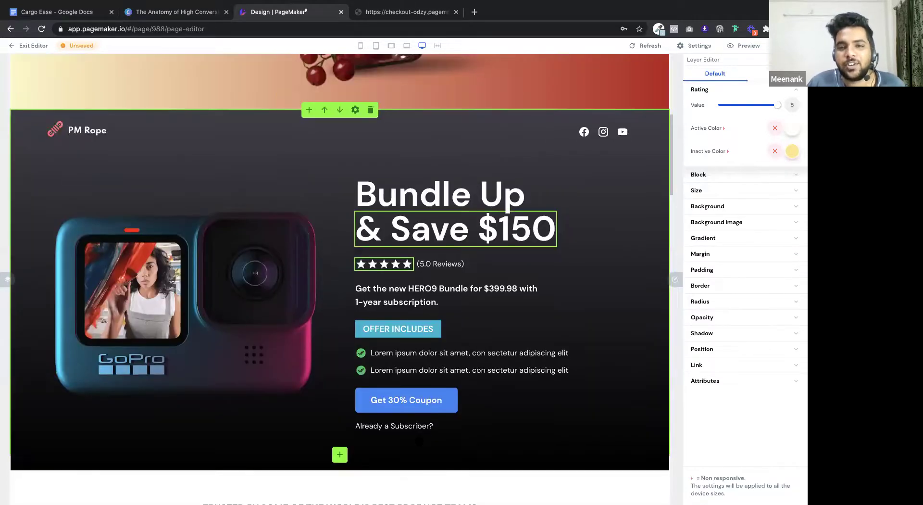
Delete the Go Pro hero module beneath the cherry juice hero
scroll(375, 332, "down", 2)
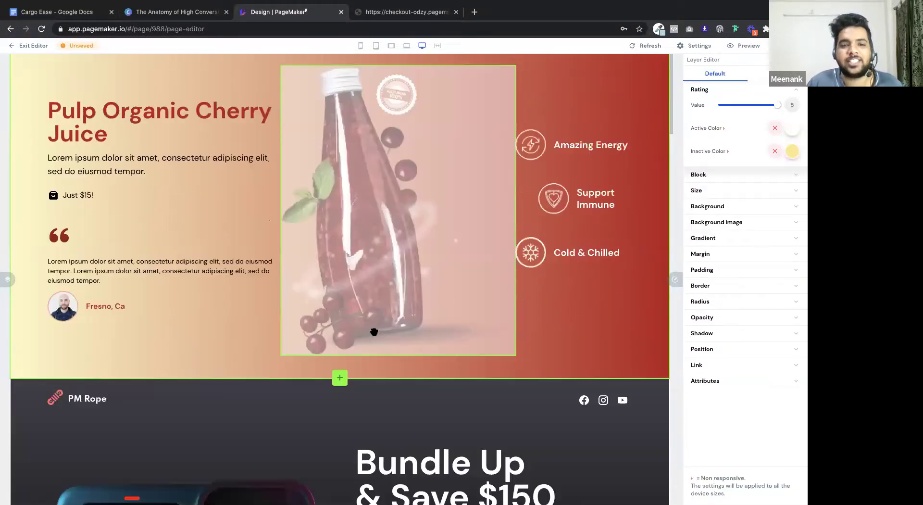
left_click(371, 334)
left_click(501, 301)
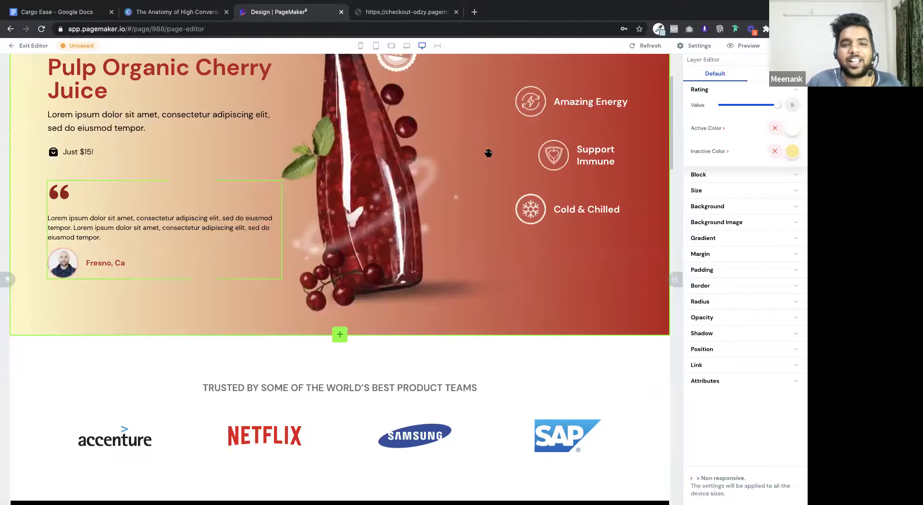
Set the start and via colours of the cherry juice hero's gradient to dark crimson shades
scroll(489, 153, "up", 2)
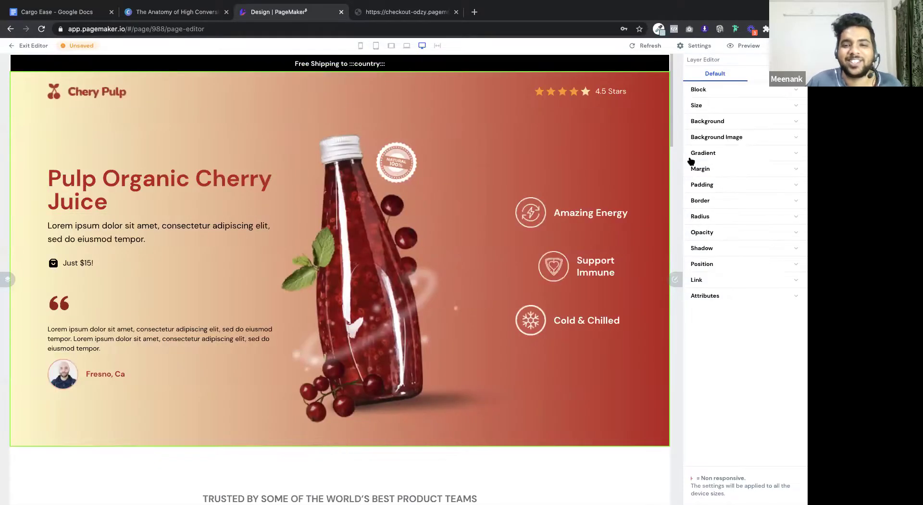
left_click(725, 152)
left_click(792, 168)
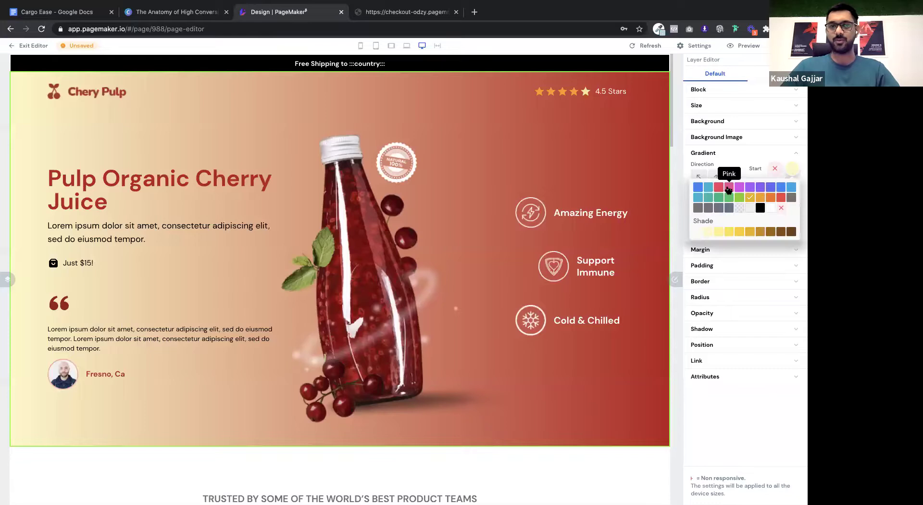
left_click(728, 188)
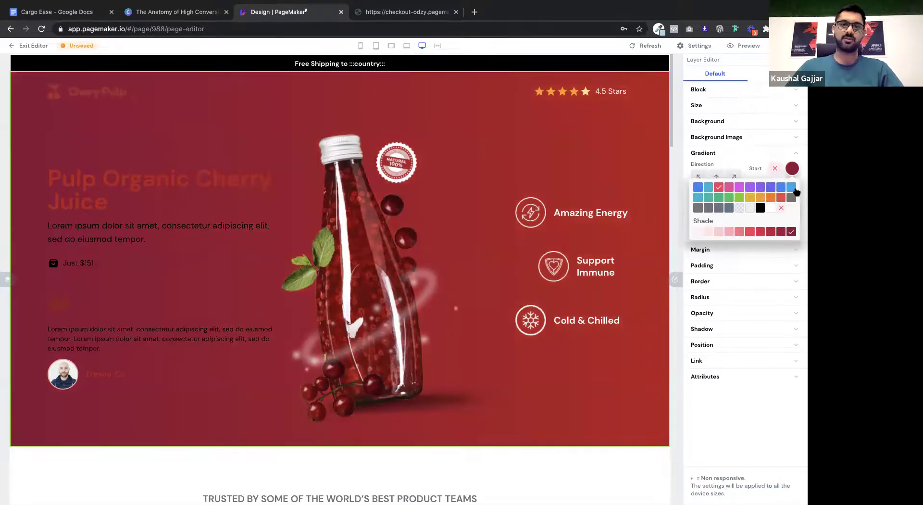
left_click(795, 190)
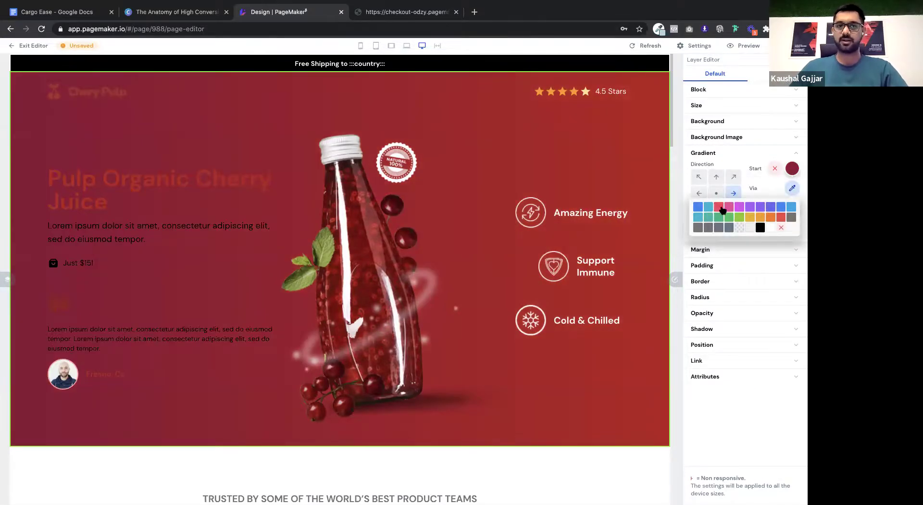
left_click(722, 210)
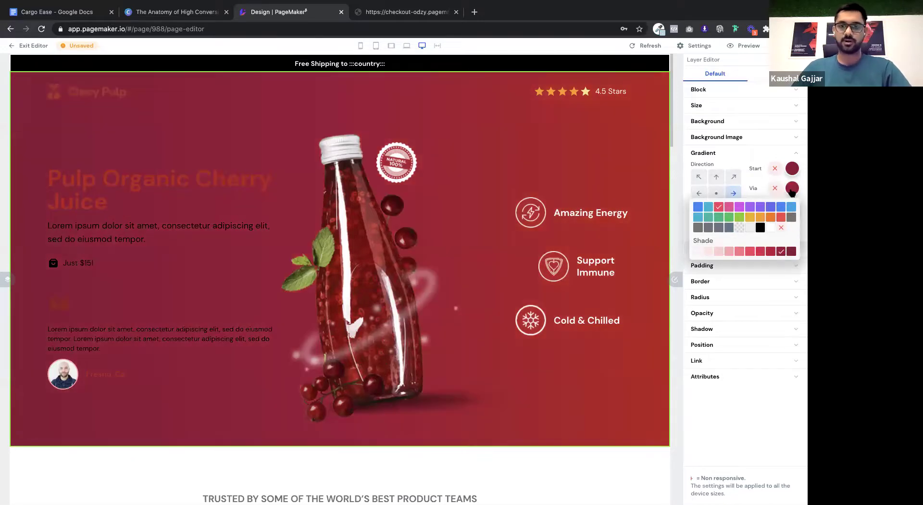
left_click(792, 188)
Set the stop colour of the cherry juice hero's gradient to crimson, shade 700
left_click(793, 208)
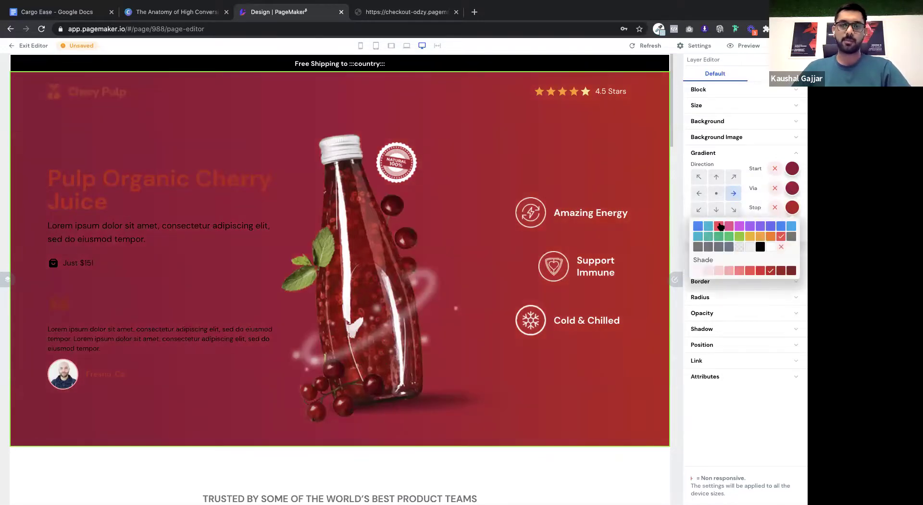
left_click(719, 226)
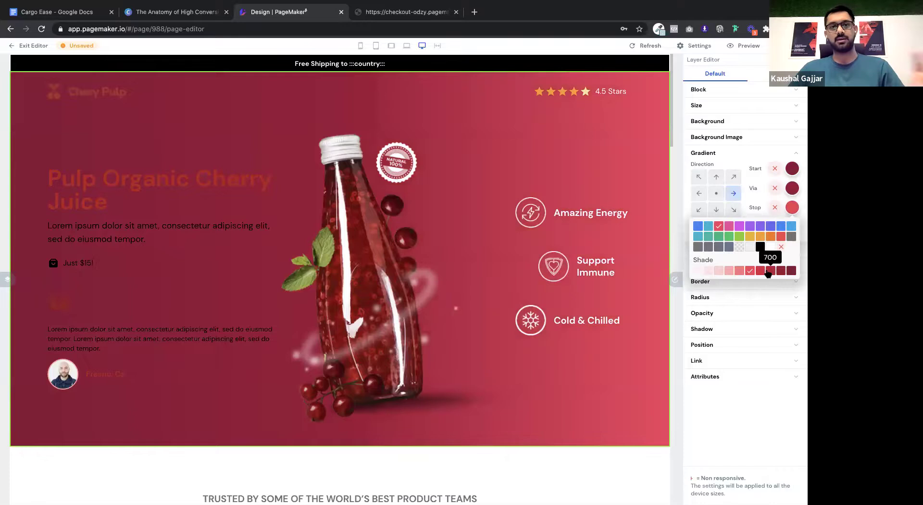
left_click(770, 270)
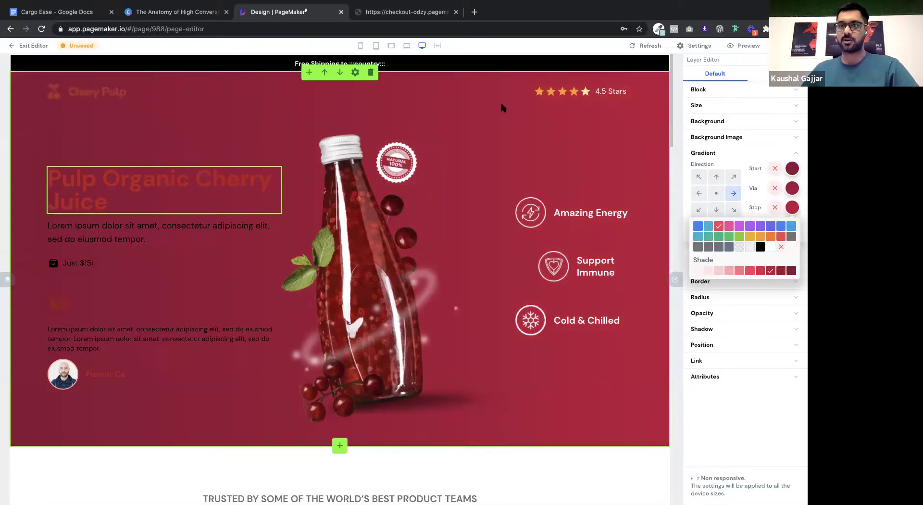
Set the cherry juice hero heading's text colour to white and its size to 7xl
left_click(790, 104)
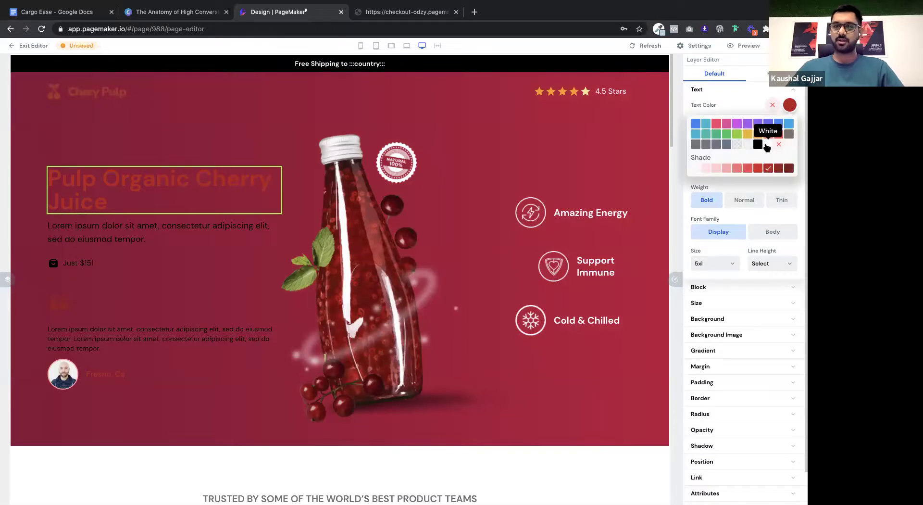
left_click(767, 145)
triple_click(228, 187)
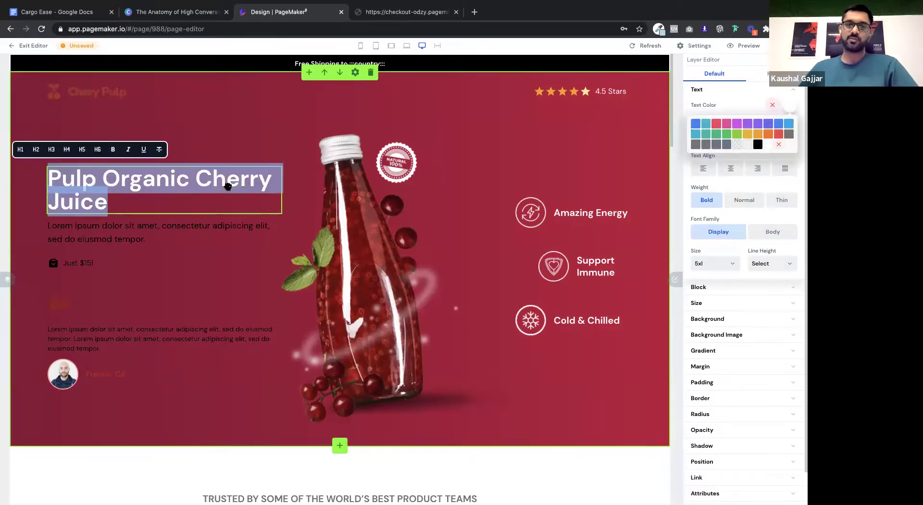
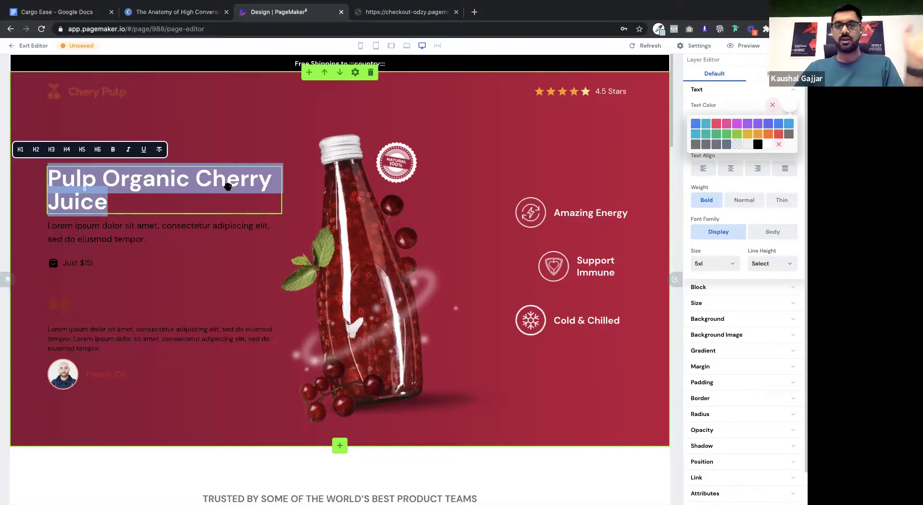
left_click(712, 263)
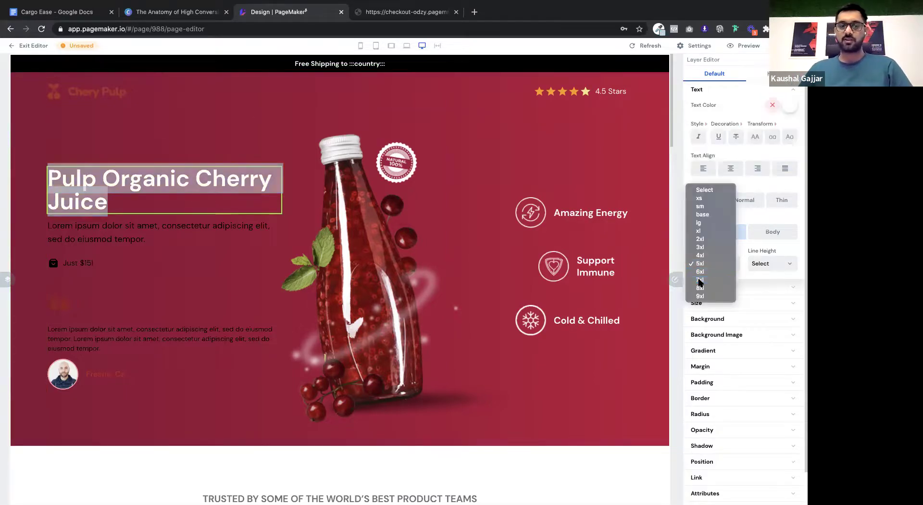
left_click(700, 280)
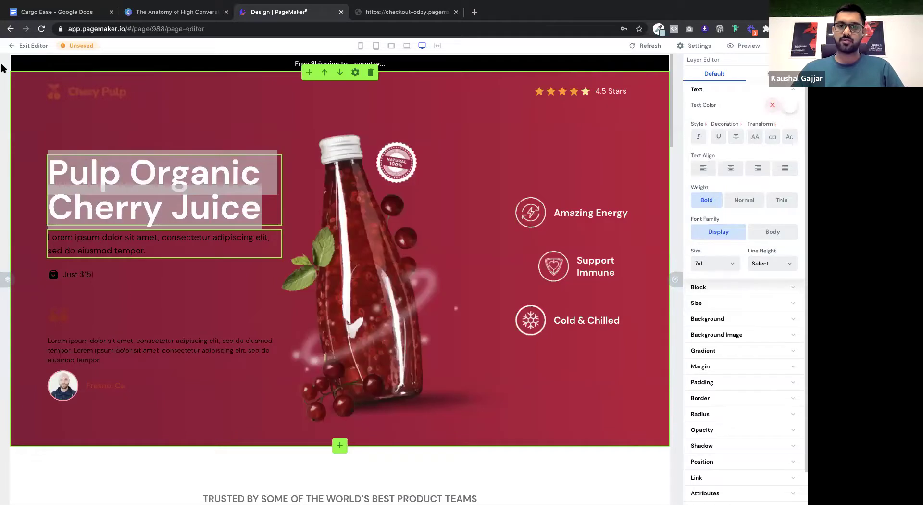
left_click(129, 176)
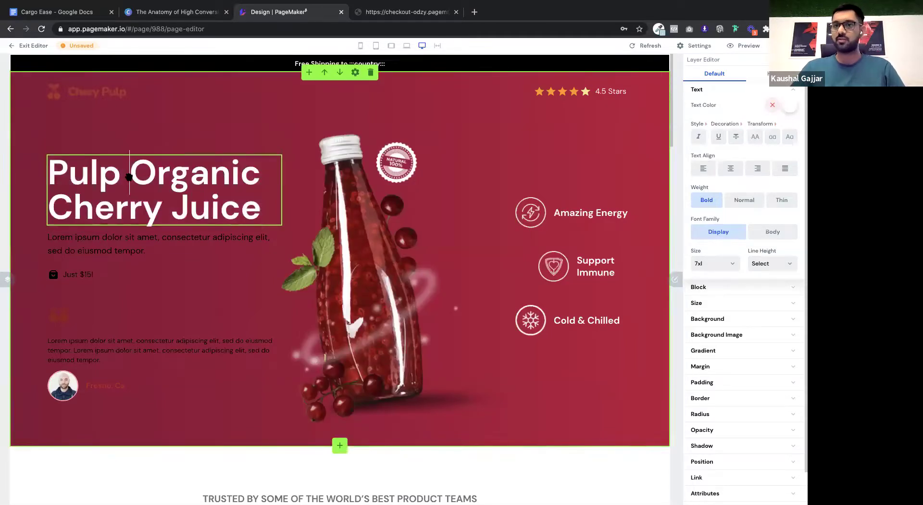
left_click_drag(264, 210, 49, 171)
type("dr")
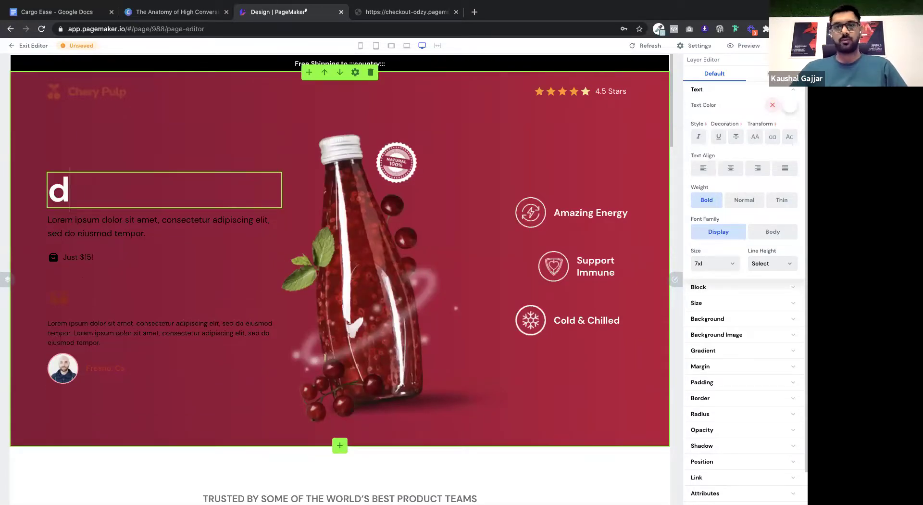
key("BackSpace")
key("BackSpace")
type("DRINK THIS")
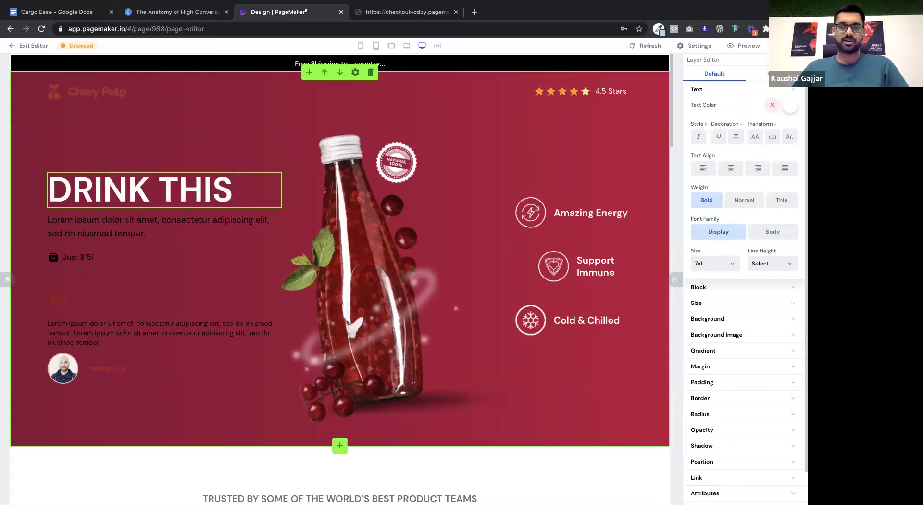
type(" AMAZING")
key("BackSpace")
key("BackSpace")
key("BackSpace")
key("BackSpace")
key("BackSpace")
key("BackSpace")
key("BackSpace")
key("BackSpace")
key("BackSpace")
key("BackSpace")
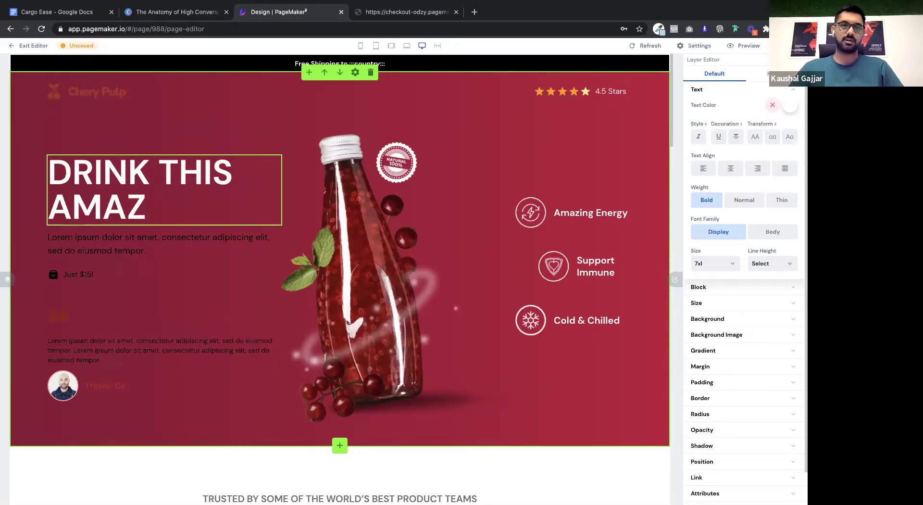
key("BackSpace")
key("BackSpace")
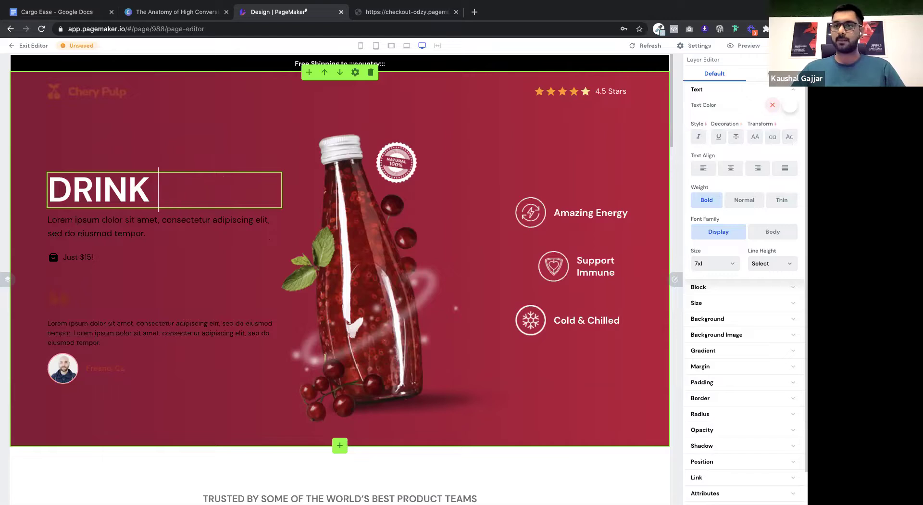
Replace the hero heading's text with "THIS DRINK IS AMAZING"
key("super+a")
type("THIS DRINK IS AMA")
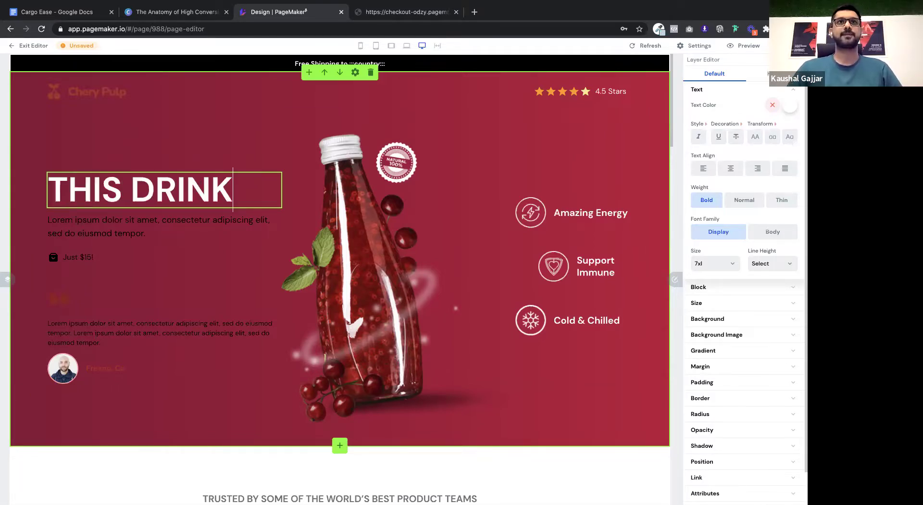
type("ZING")
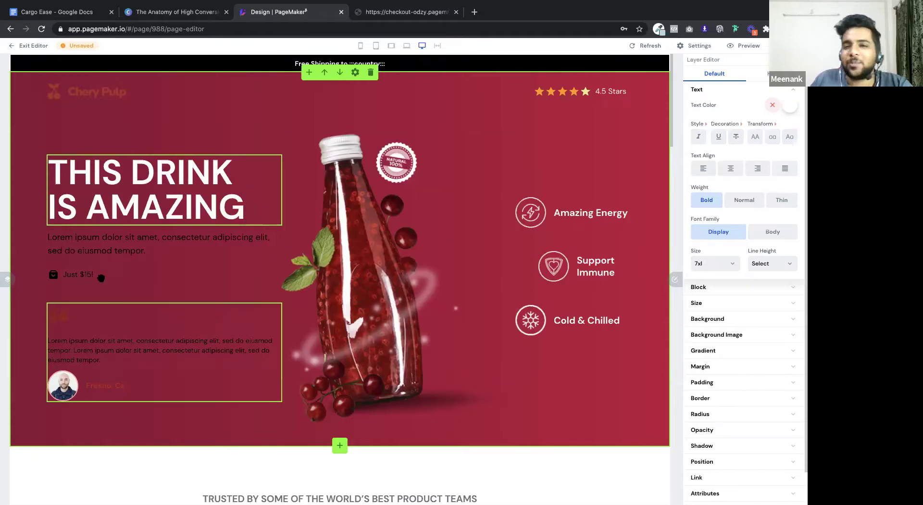
Set the paragraph below the hero heading to white text at size 2xl and select its text
left_click(121, 247)
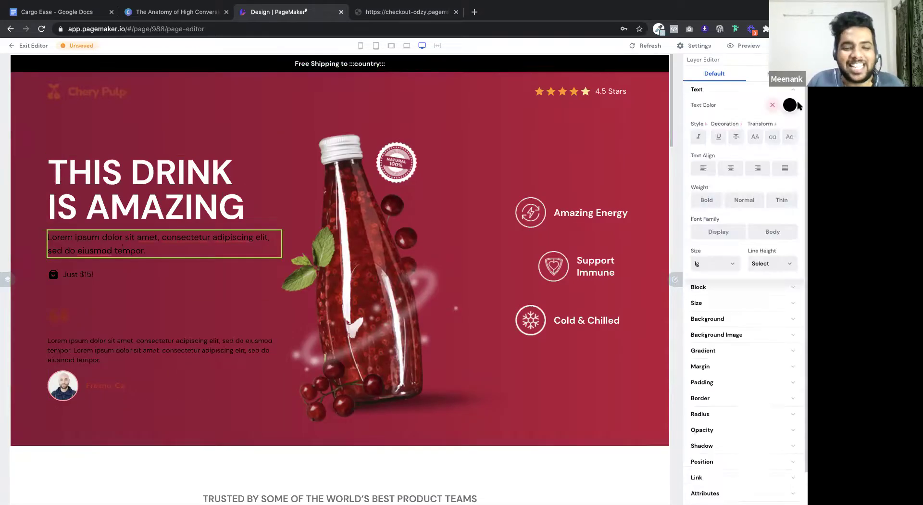
left_click(794, 105)
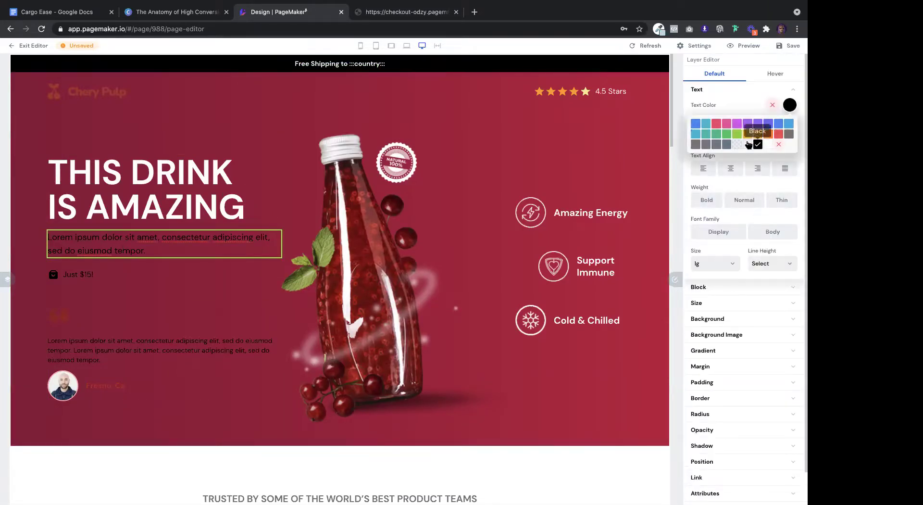
left_click(706, 262)
left_click(700, 279)
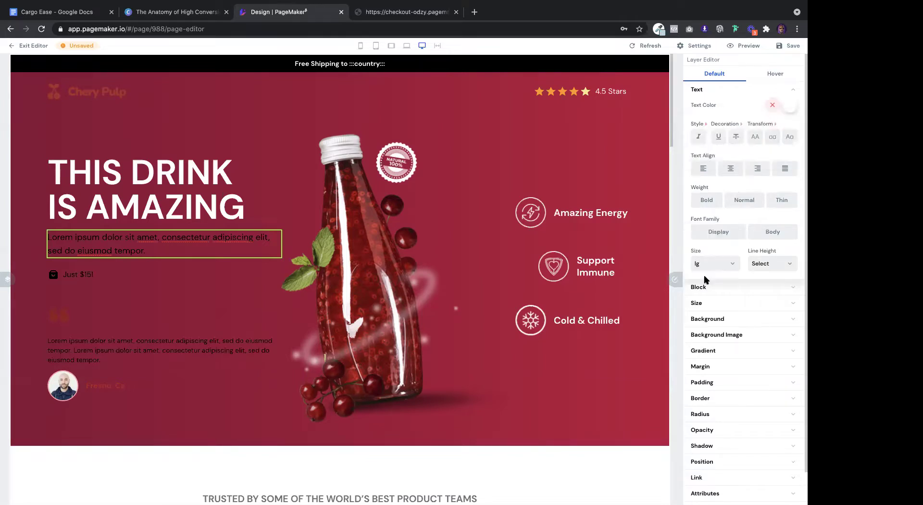
triple_click(136, 241)
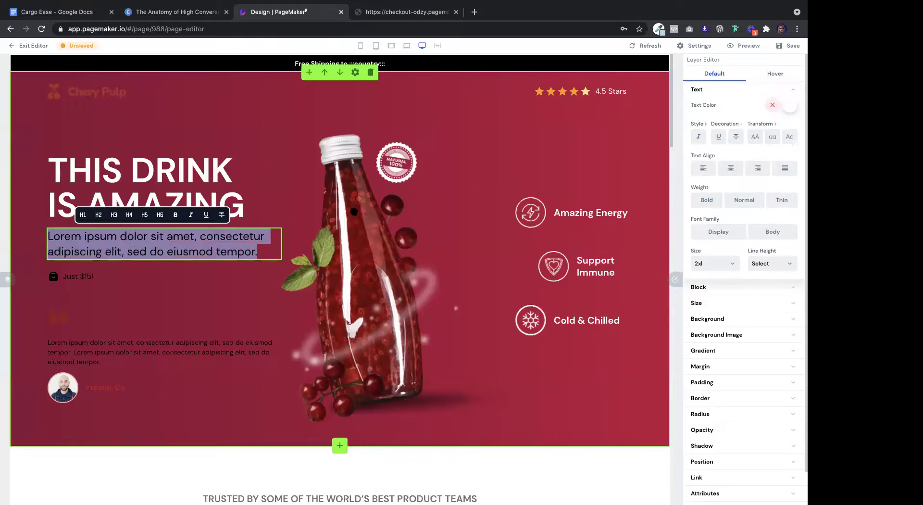
Set the text colour of the reviewer's location line beside the avatar to white
left_click(353, 211)
scroll(354, 212, "down", 3)
scroll(218, 312, "up", 2)
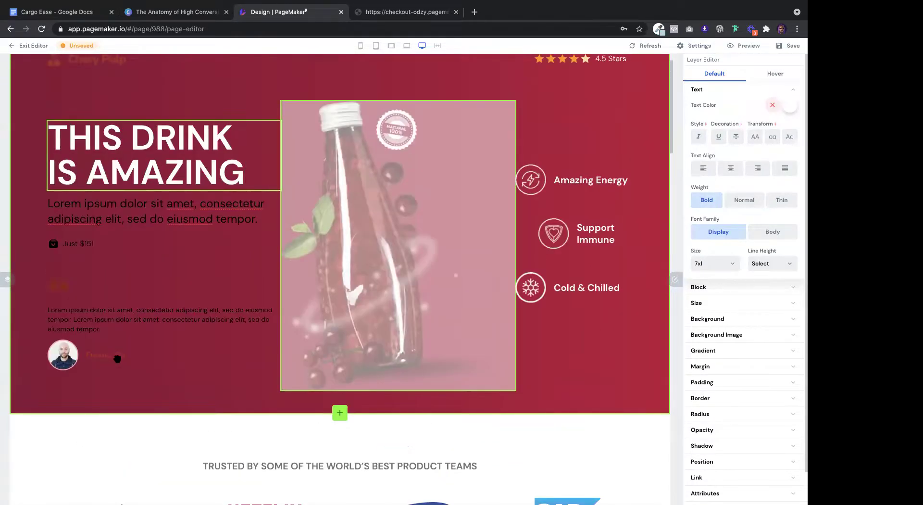
left_click(117, 358)
left_click(791, 105)
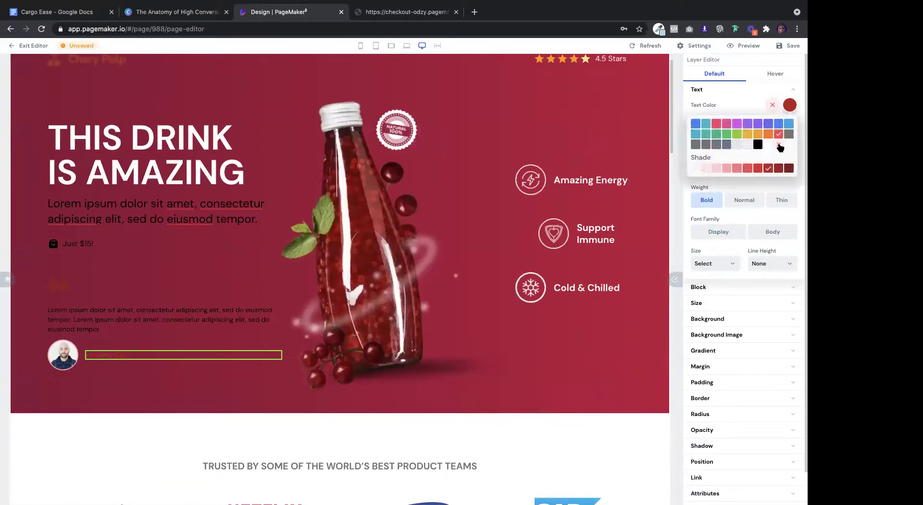
left_click(768, 144)
Set the text colour of the testimonial paragraph above the avatar to white and select the paragraph below the hero heading
left_click(170, 310)
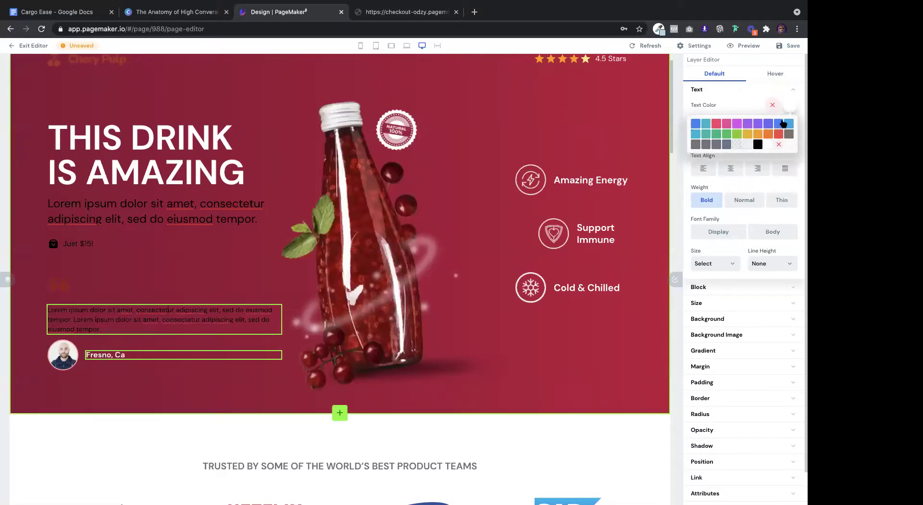
left_click(791, 105)
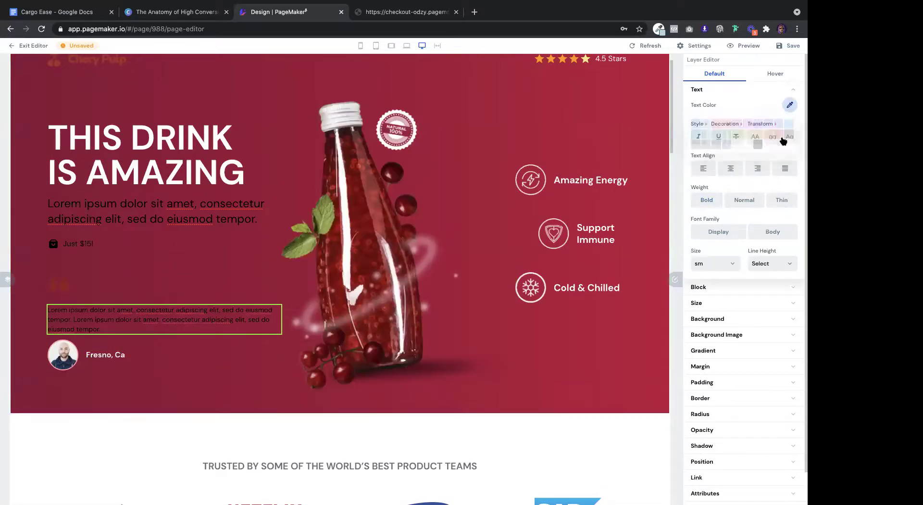
left_click(789, 106)
left_click(768, 144)
left_click(150, 221)
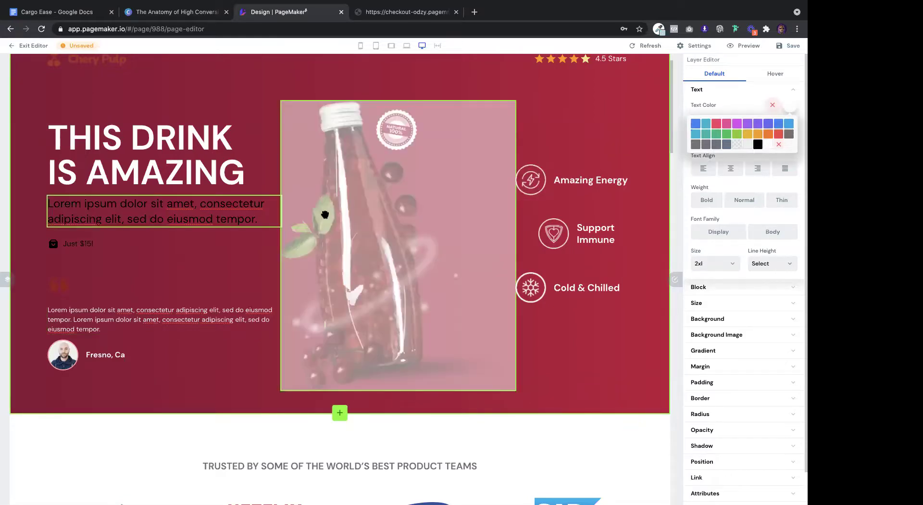
Replace the hero's bottle image with the black T-shirt with the mouth-and-tongue print from the media gallery
left_click(356, 205)
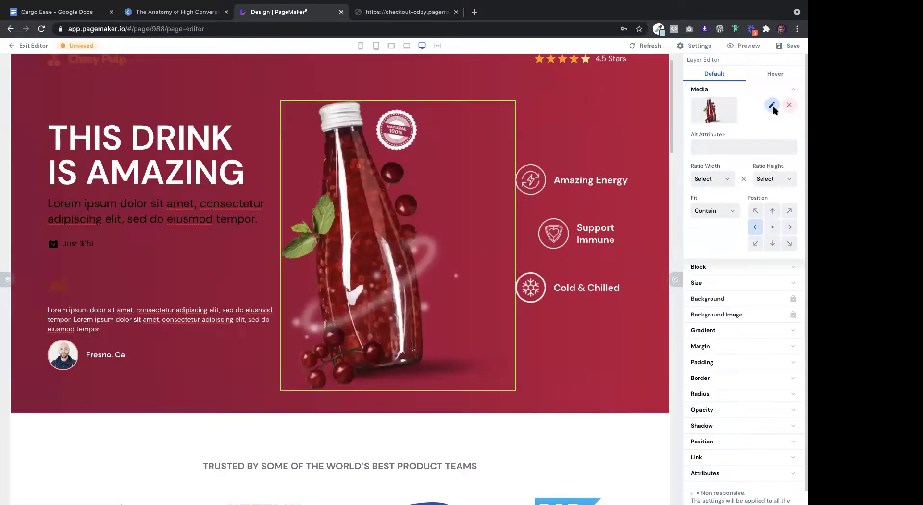
left_click(772, 105)
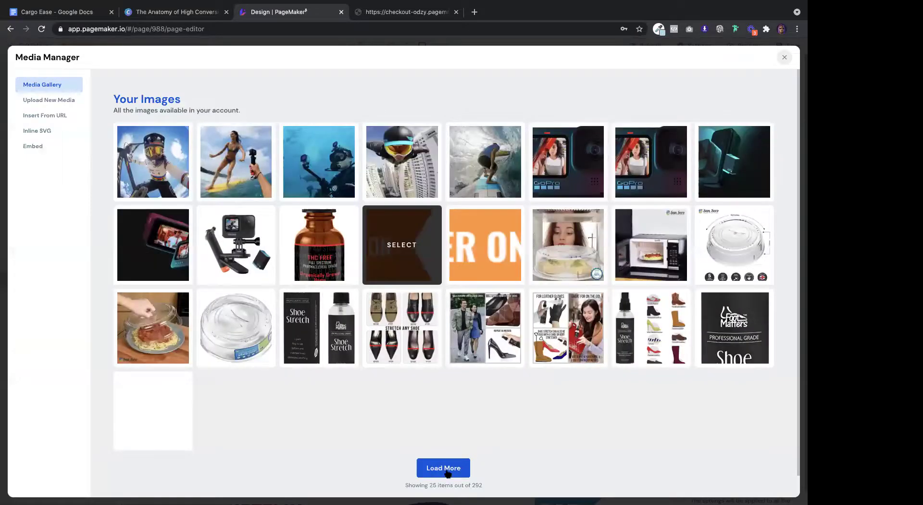
left_click(447, 472)
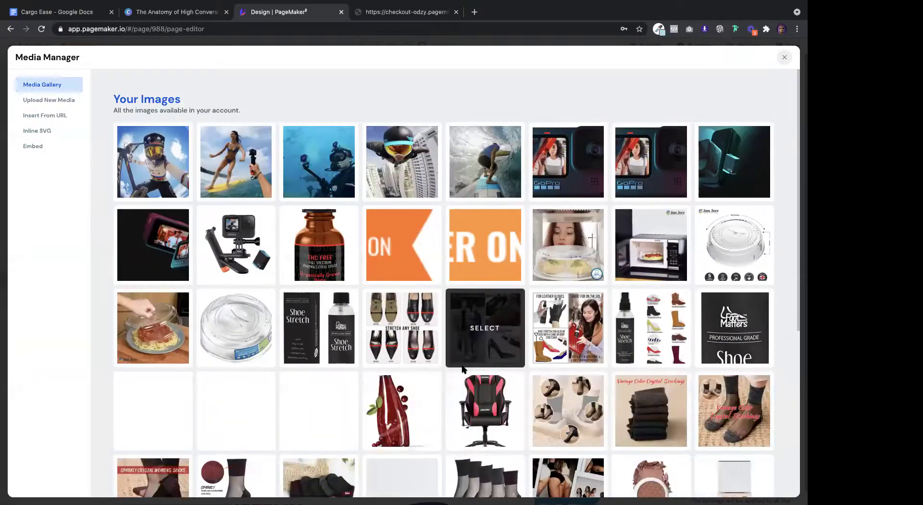
scroll(463, 368, "down", 5)
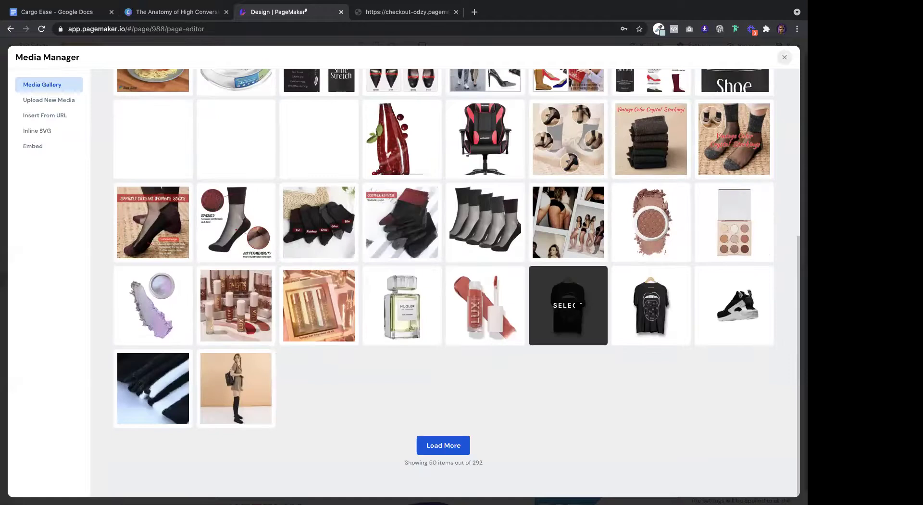
left_click(604, 315)
left_click(772, 107)
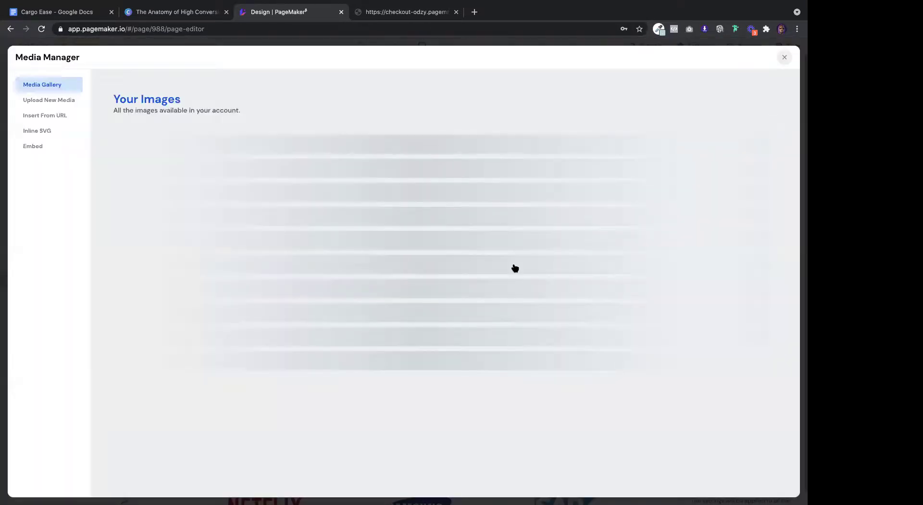
left_click(786, 58)
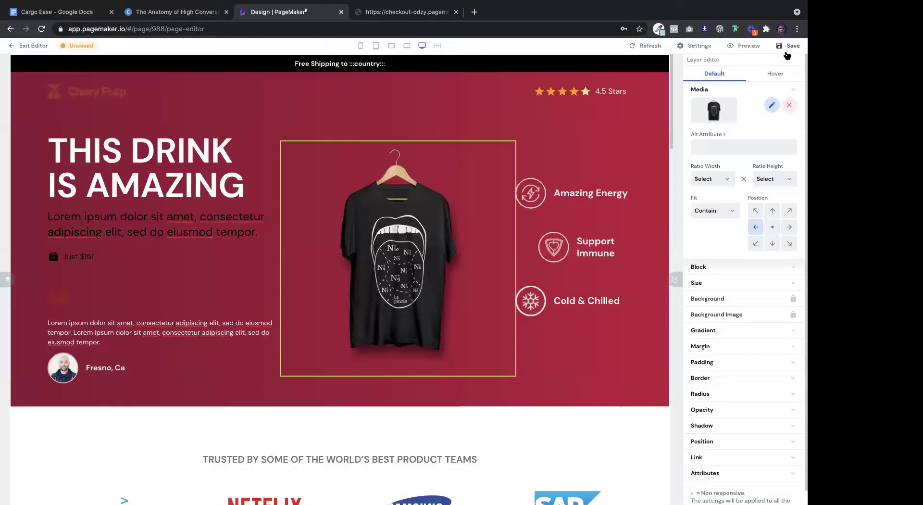
Insert the Sean hero module with the Stinus Bags design below the free-shipping announcement
left_click(309, 73)
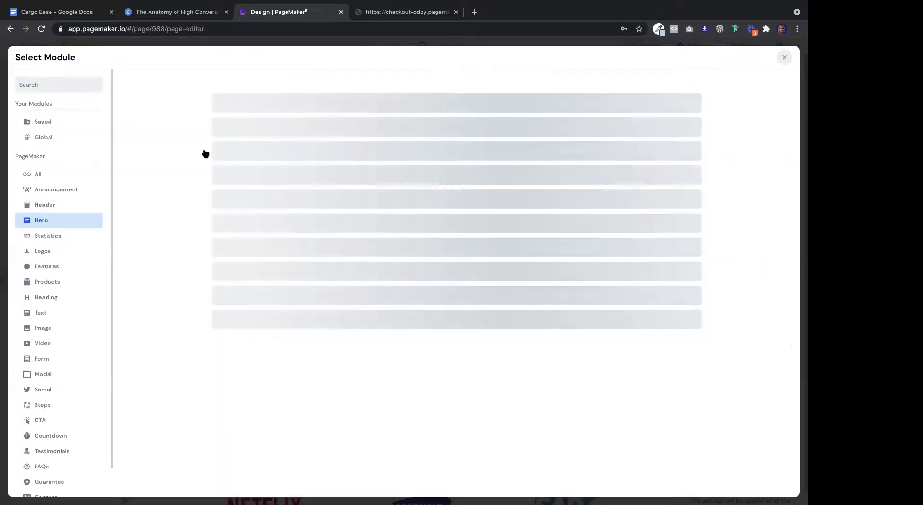
scroll(336, 214, "down", 10)
scroll(337, 215, "down", 3)
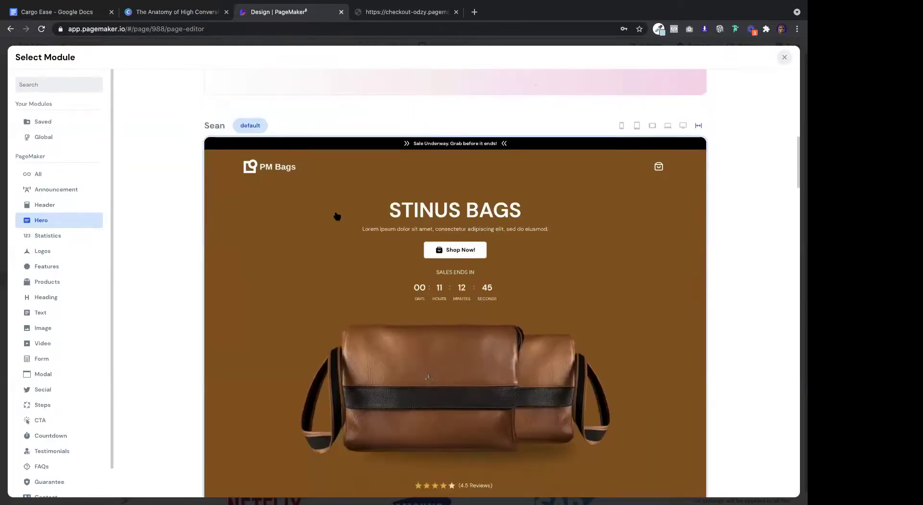
left_click(336, 214)
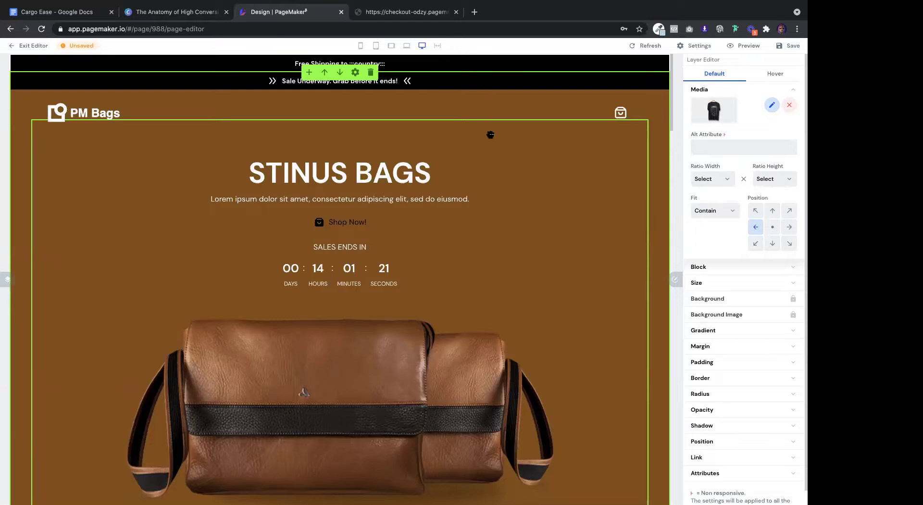
Set the start colour of the bag hero's background gradient to amber in the darkest shade
left_click(490, 134)
scroll(657, 79, "down", 2)
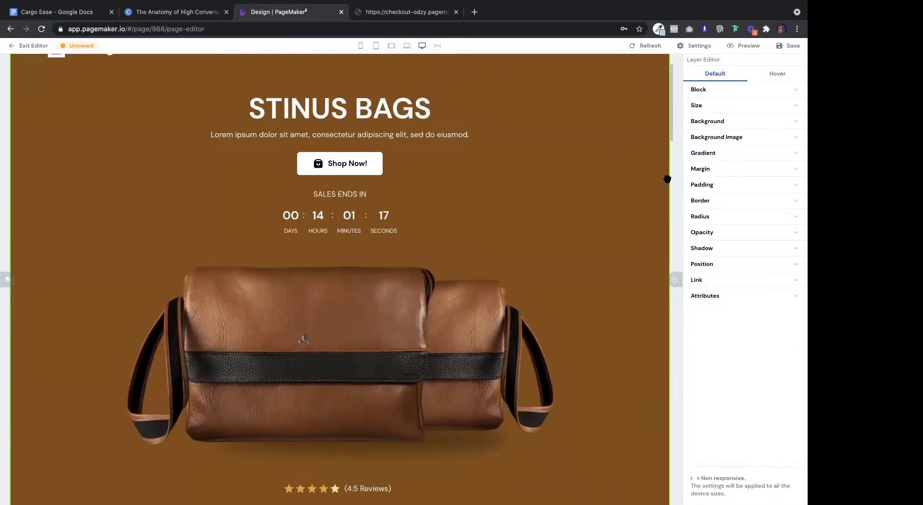
scroll(667, 179, "up", 2)
left_click(745, 153)
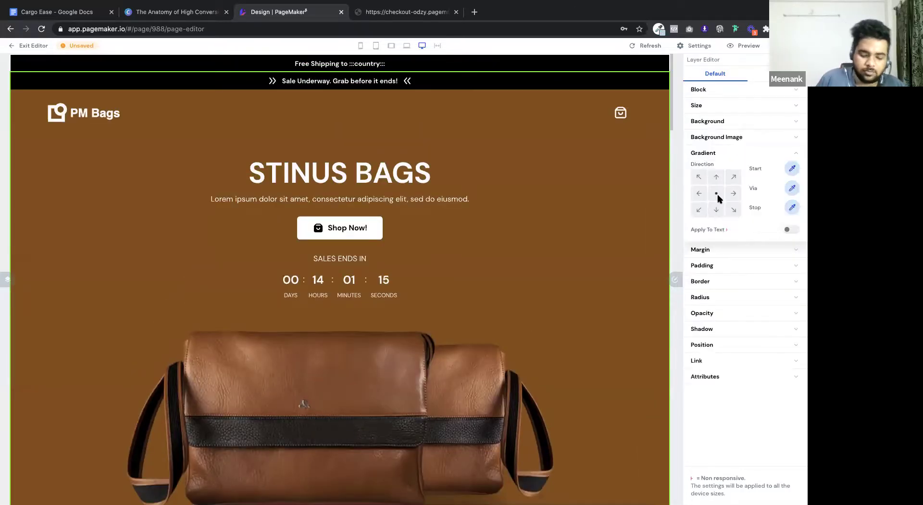
left_click(791, 169)
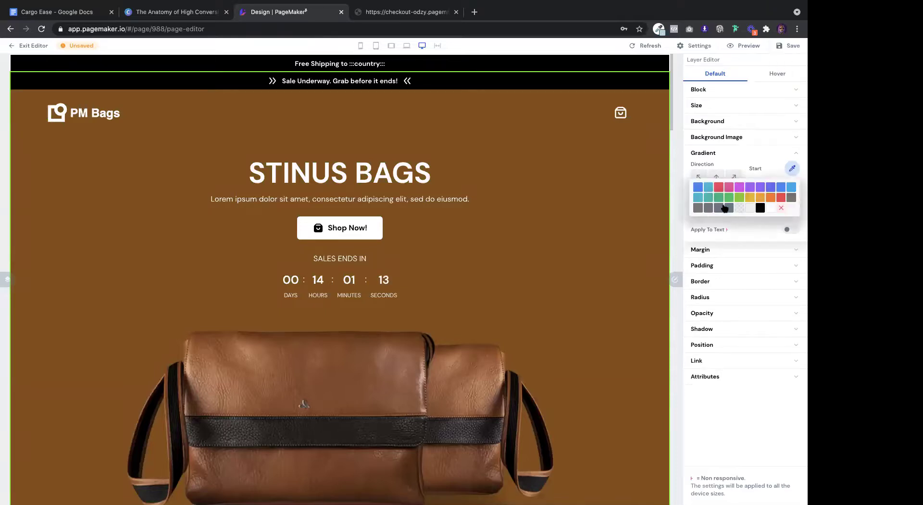
left_click(760, 197)
left_click(791, 232)
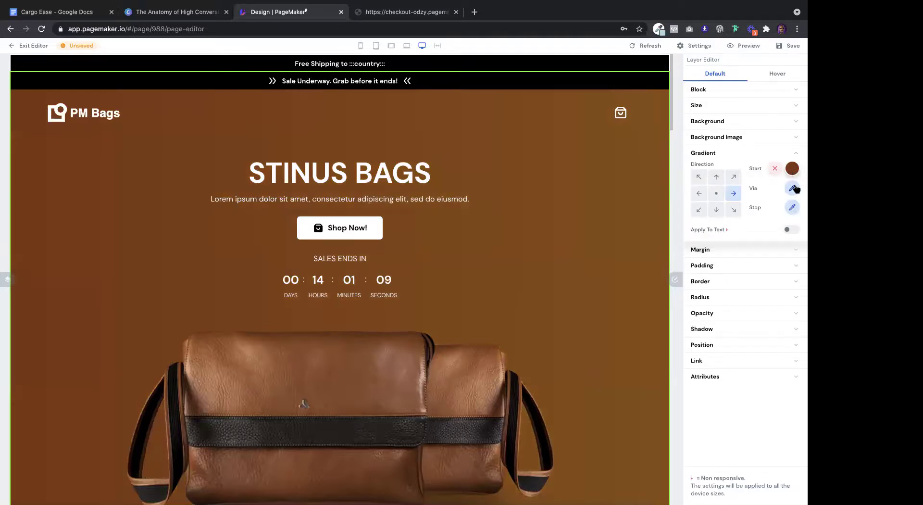
Set the gradient's via colour to amber in the second-darkest shade and its stop colour to amber in the third-darkest shade
left_click(794, 188)
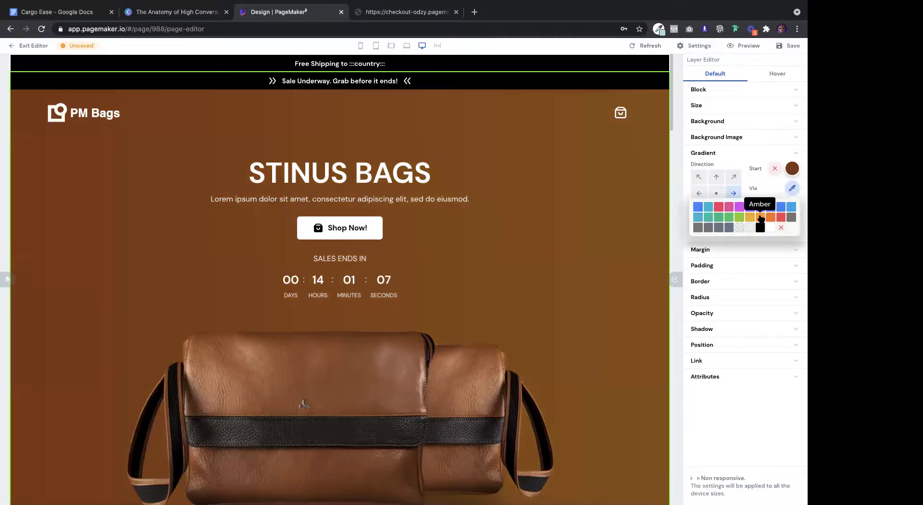
left_click(760, 217)
left_click(781, 251)
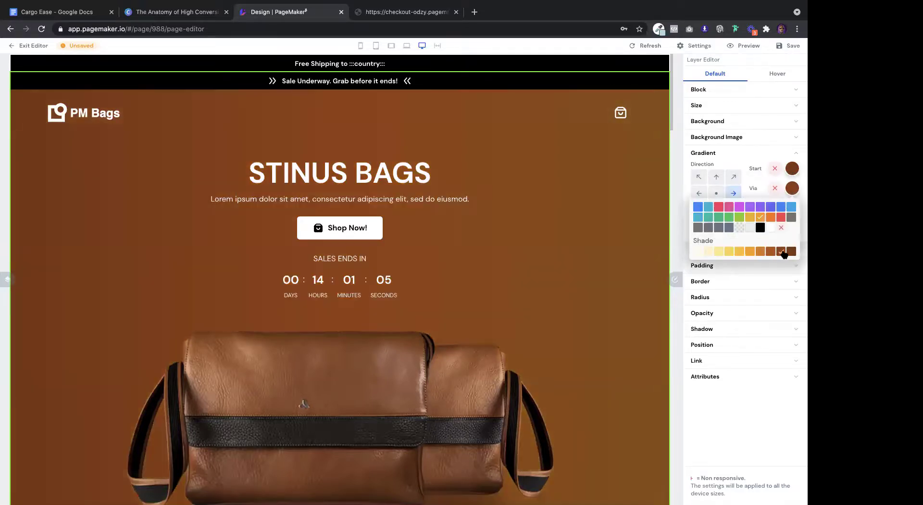
left_click(792, 207)
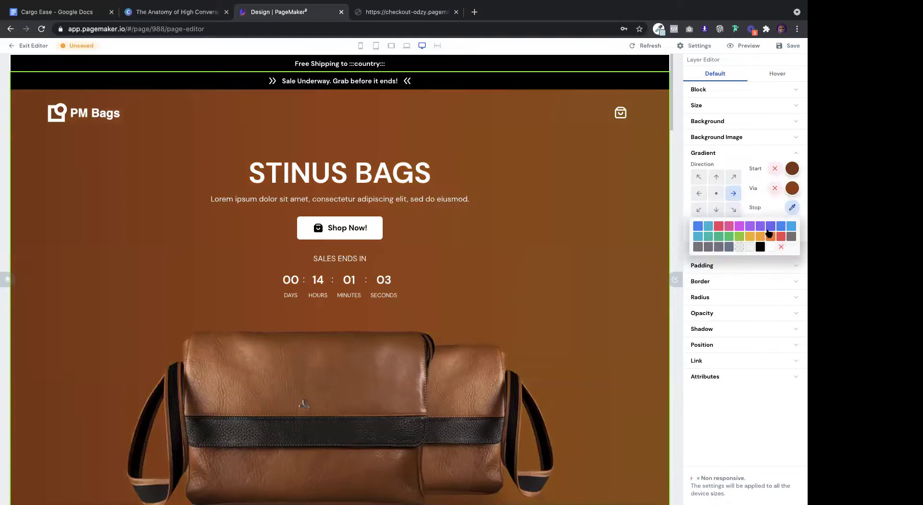
left_click(760, 236)
left_click(771, 270)
left_click(681, 279)
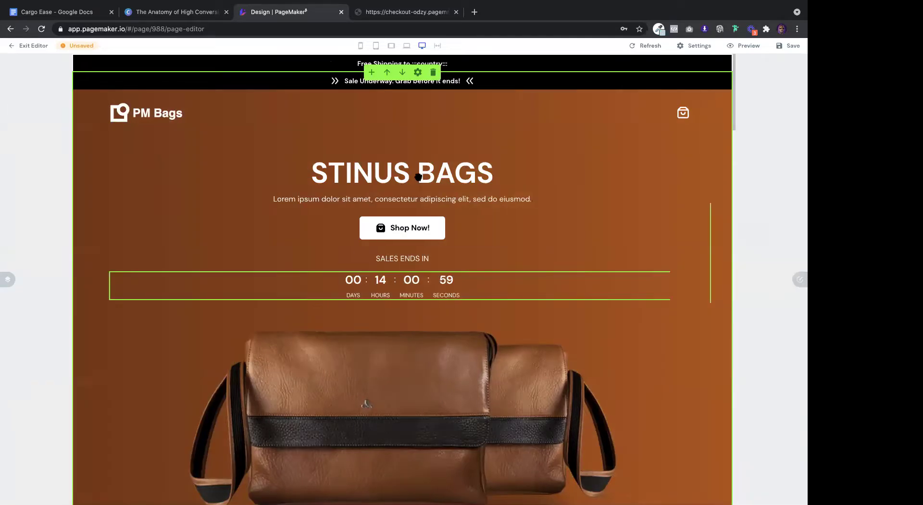
Replace the bag hero's heading text with "THE MACHO BAG"
double_click(418, 177)
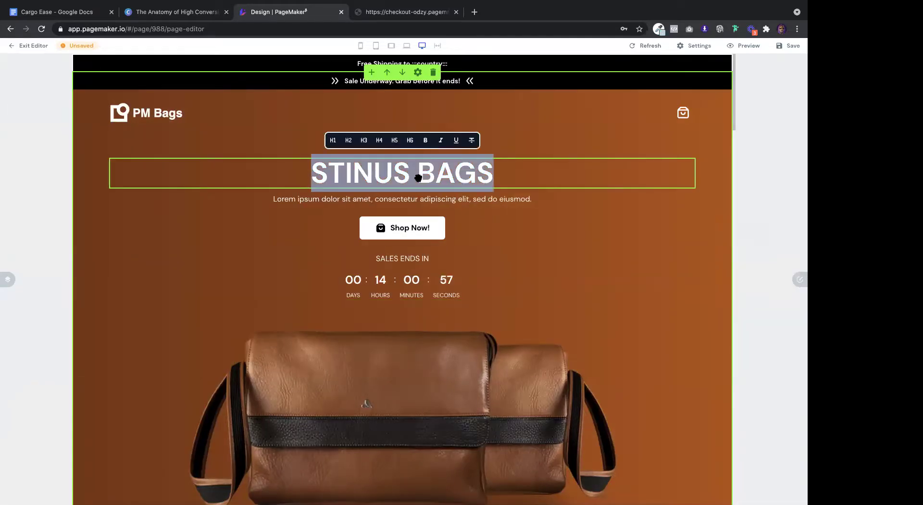
type("THE MACHOO")
key("BackSpace")
type("BA")
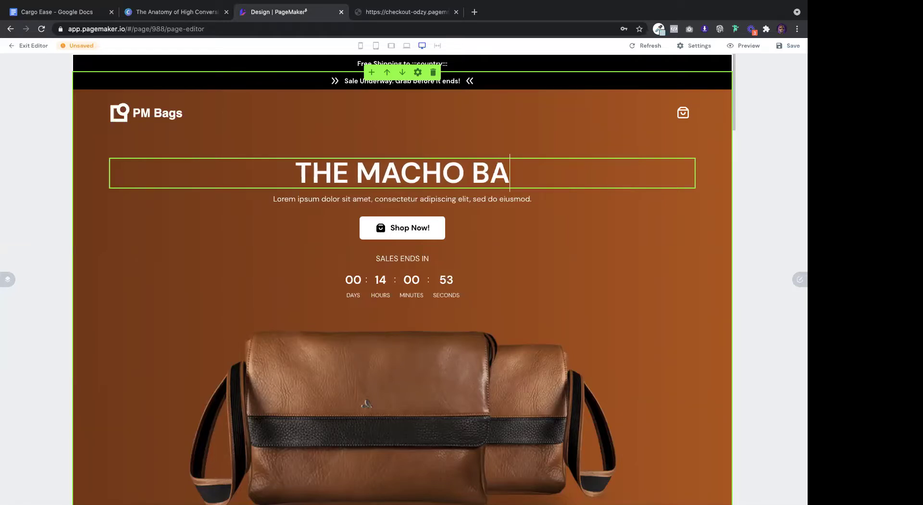
type("G")
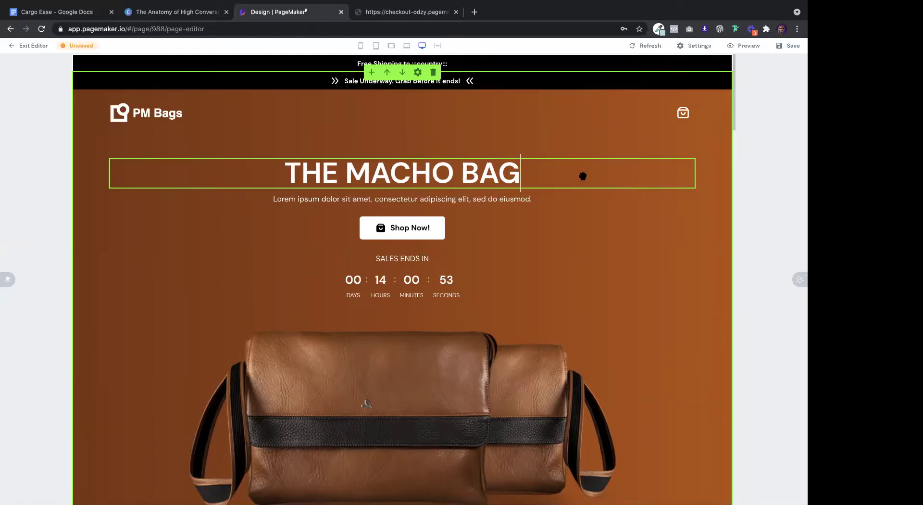
Replace the paragraph below the heading with "MADE FROM DOGECOIN LEEATHER"
triple_click(407, 200)
type("TH")
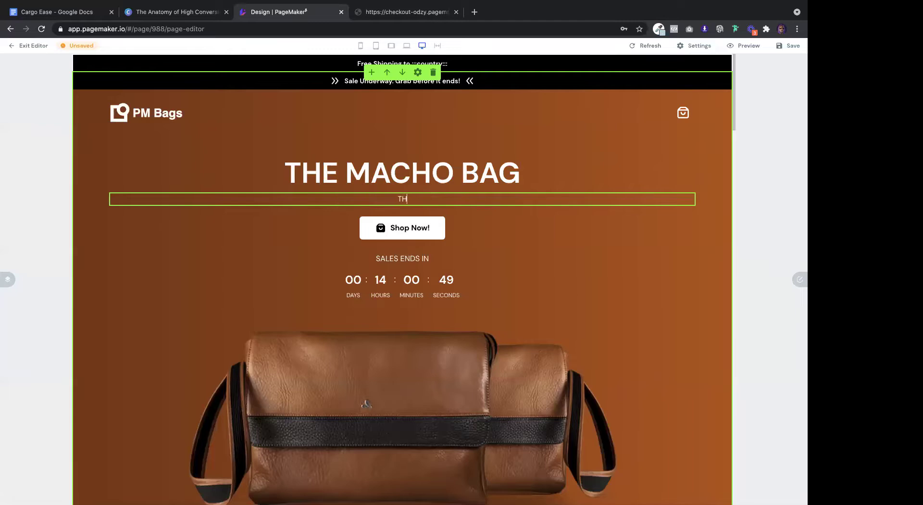
type("DE FROM DOGECCOI")
key("BackSpace")
key("BackSpace")
key("BackSpace")
type("OIN LEEATHER")
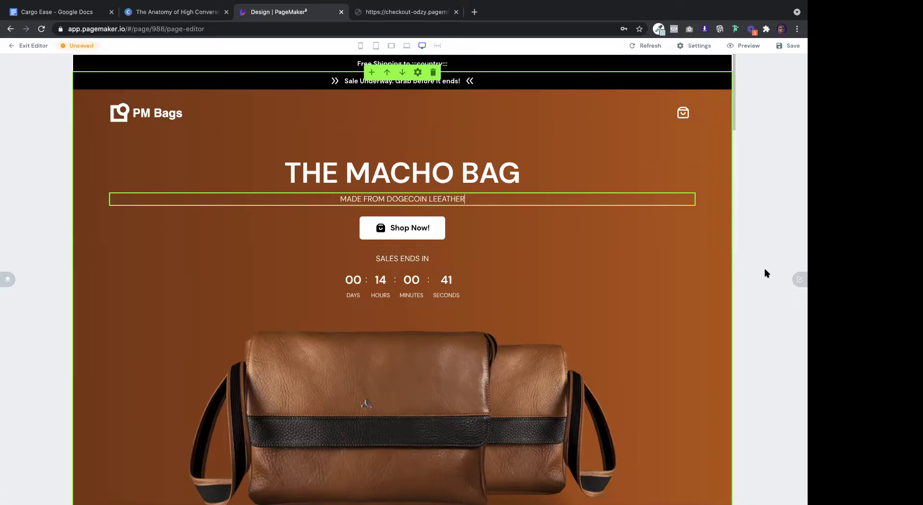
Set the text size of the paragraph below the bag hero's heading to xl
left_click(799, 279)
left_click(730, 268)
left_click(711, 297)
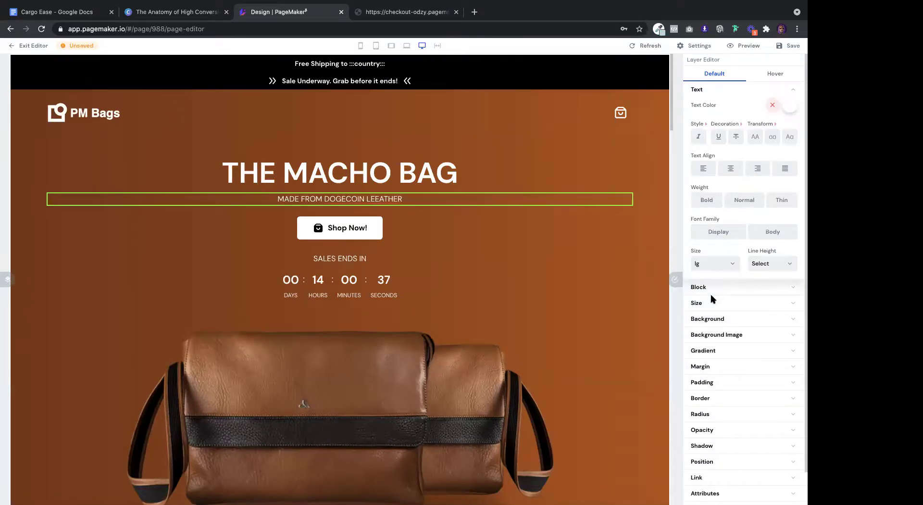
left_click(712, 263)
left_click(708, 272)
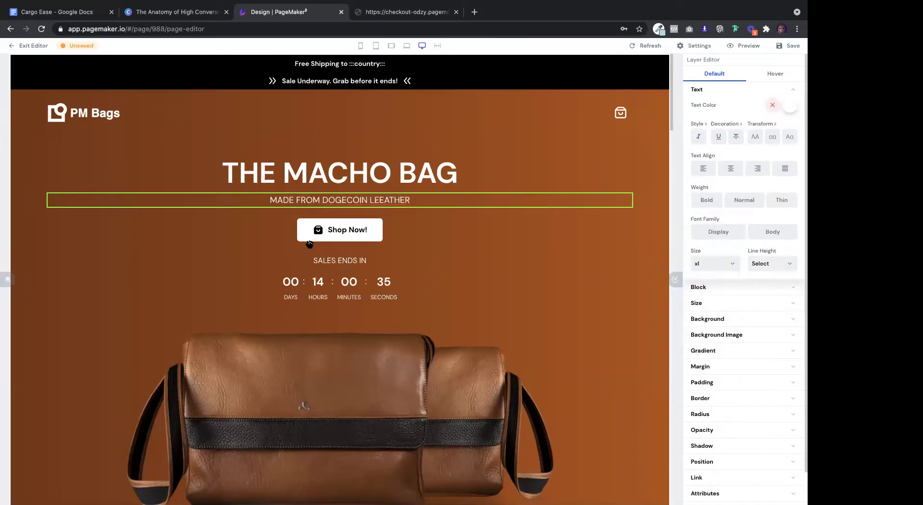
Select the bag icon inside the Shop Now! button and open the icon finder site for it
left_click(337, 230)
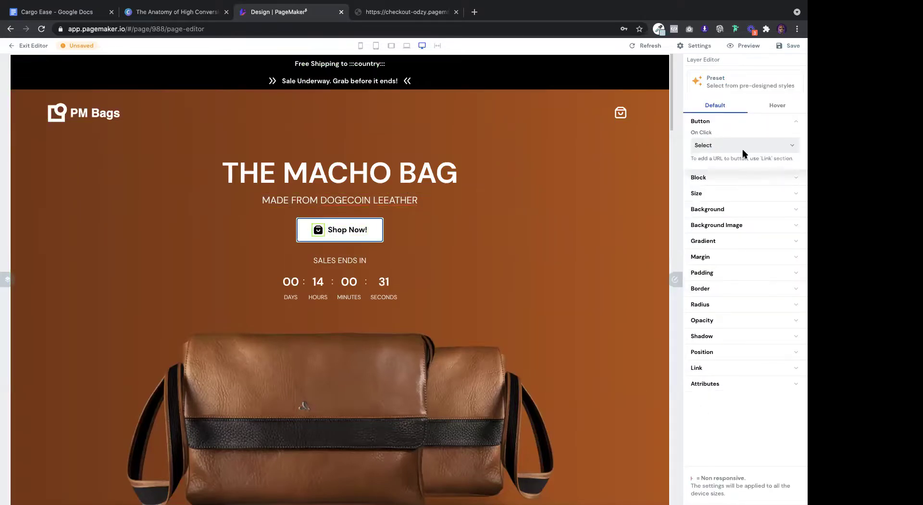
left_click(791, 181)
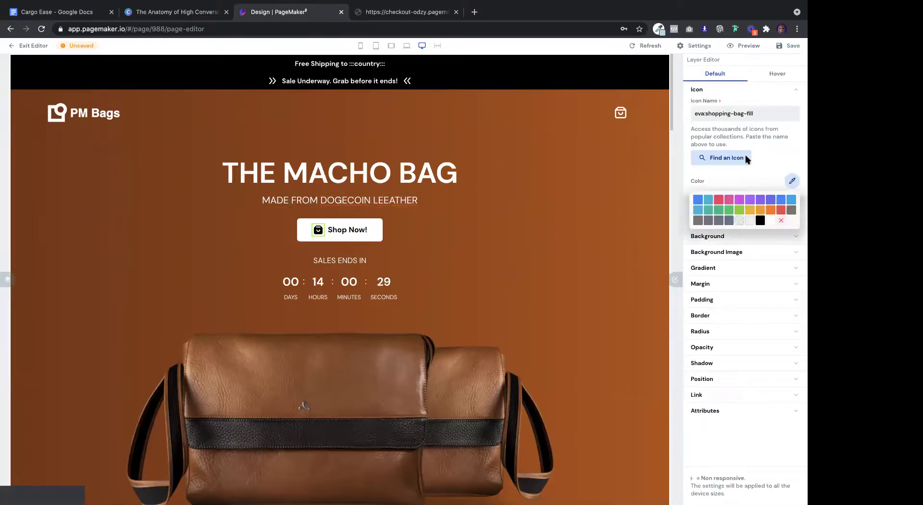
left_click(748, 160)
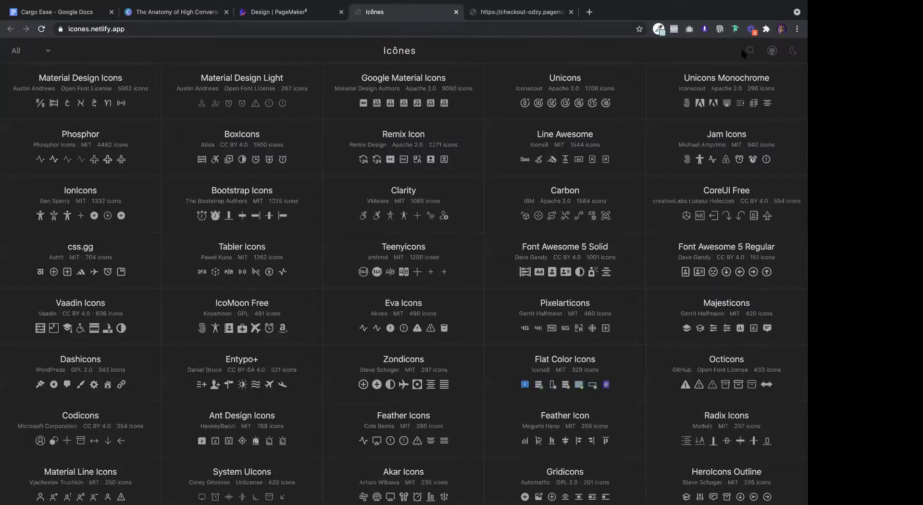
Search all icon collections for "HAPPY" and copy the icon name mdi:emoticon-happy
left_click(744, 55)
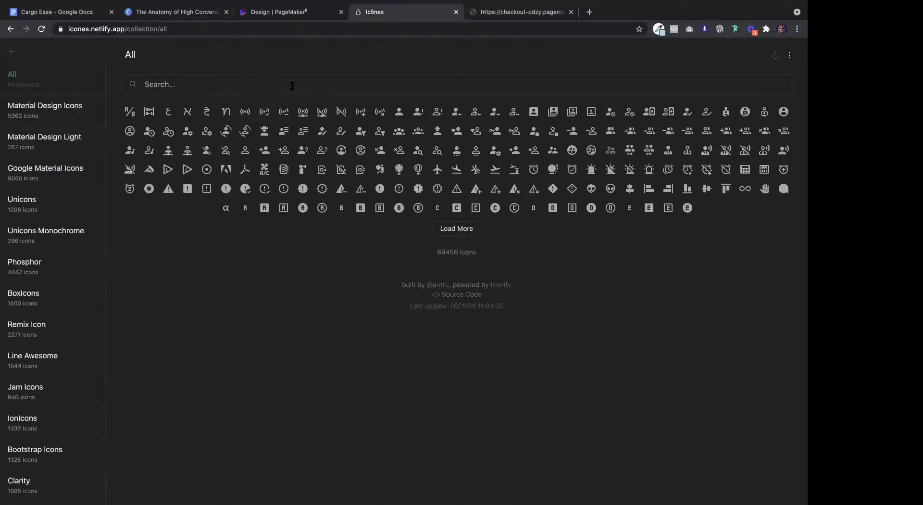
left_click(292, 86)
type("HAPPY")
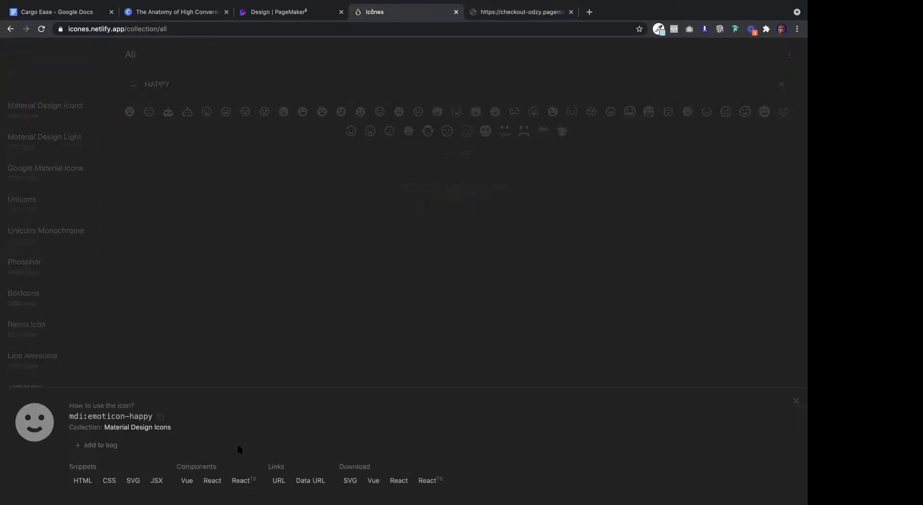
left_click(160, 417)
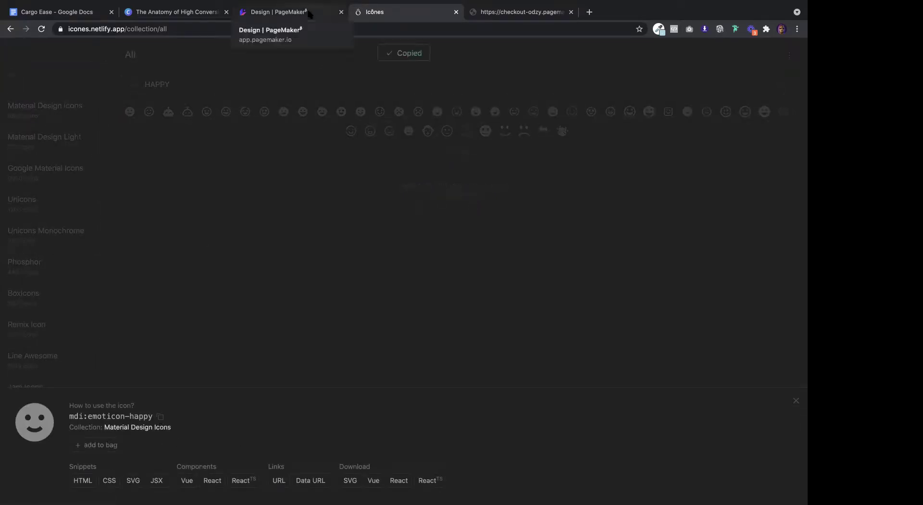
Return to the PageMaker editor and set the selected button icon's name to mdi:emoticon-happy
left_click(279, 11)
triple_click(761, 116)
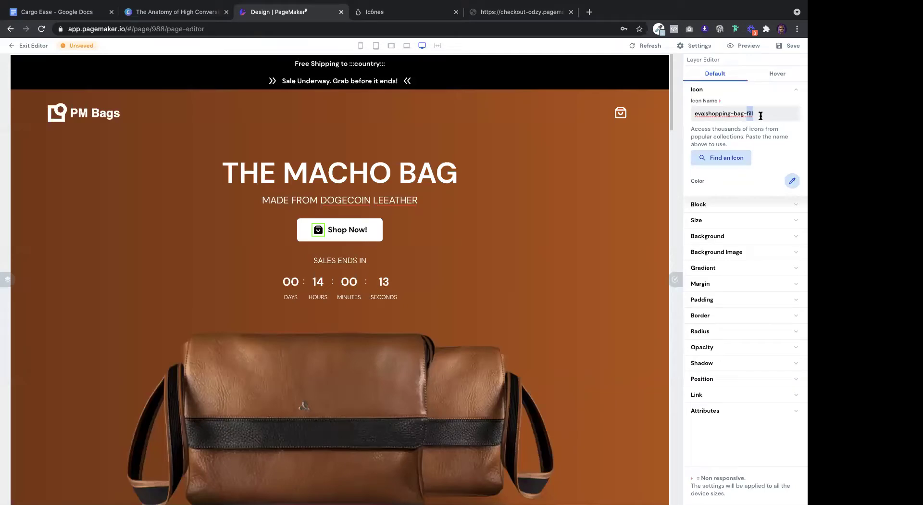
key("ctrl+v")
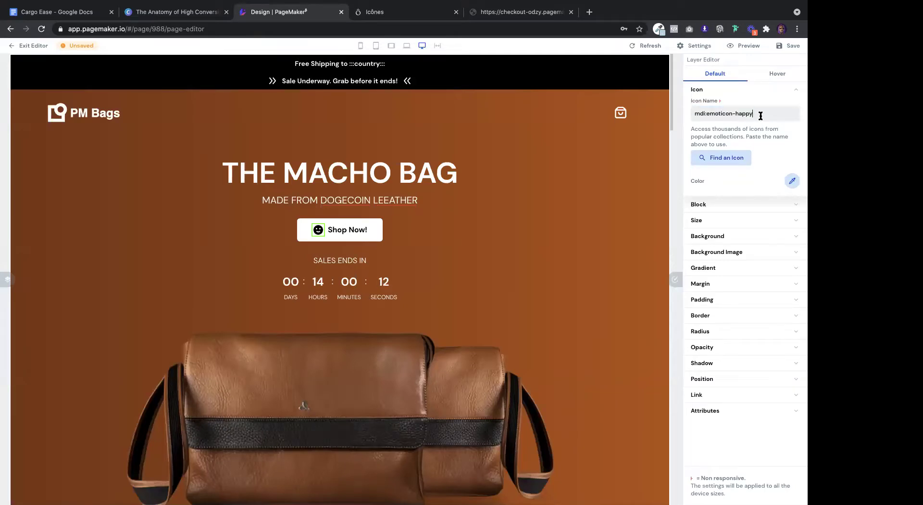
Change the button label to "I WANT THIS BAG!" and correct the paragraph's last word to "LEATHER"
left_click(356, 230)
type("I WANT THIS BAG!")
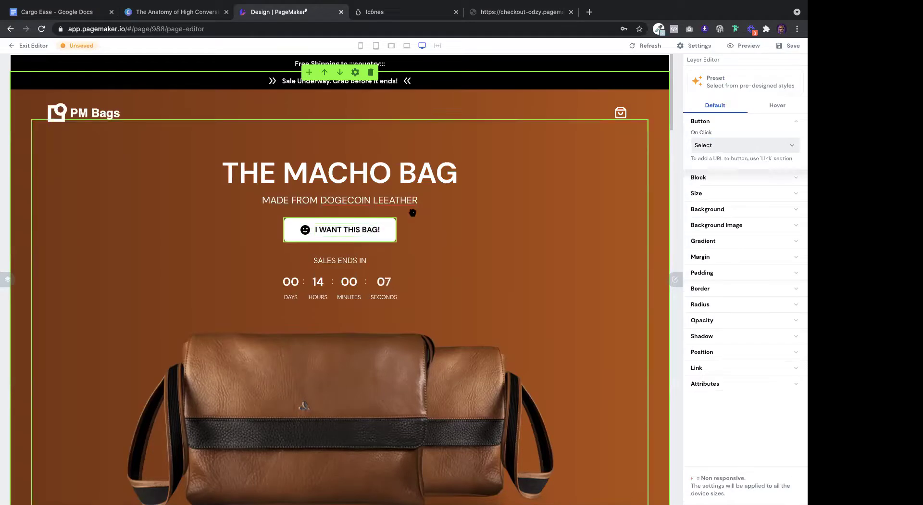
left_click(388, 200)
key("BackSpace")
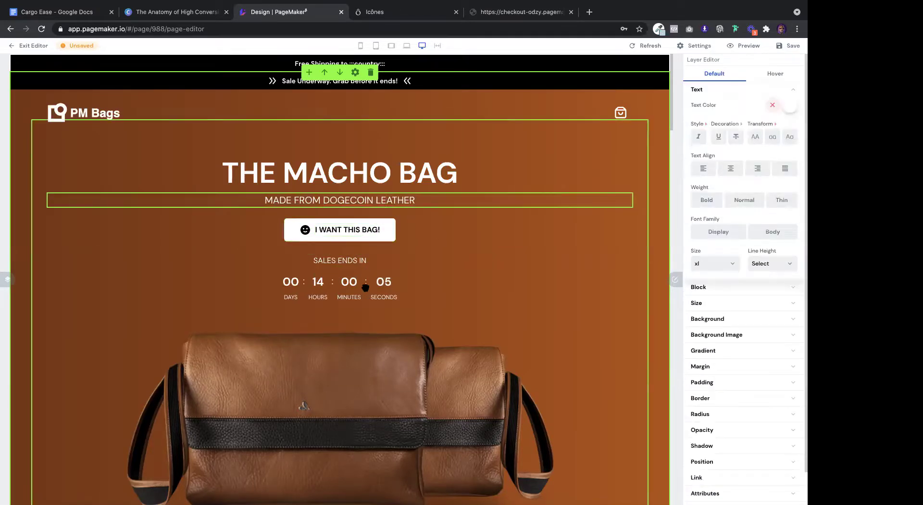
Set the expiry date of the bag hero's countdown to 06/05/2021
left_click(358, 260)
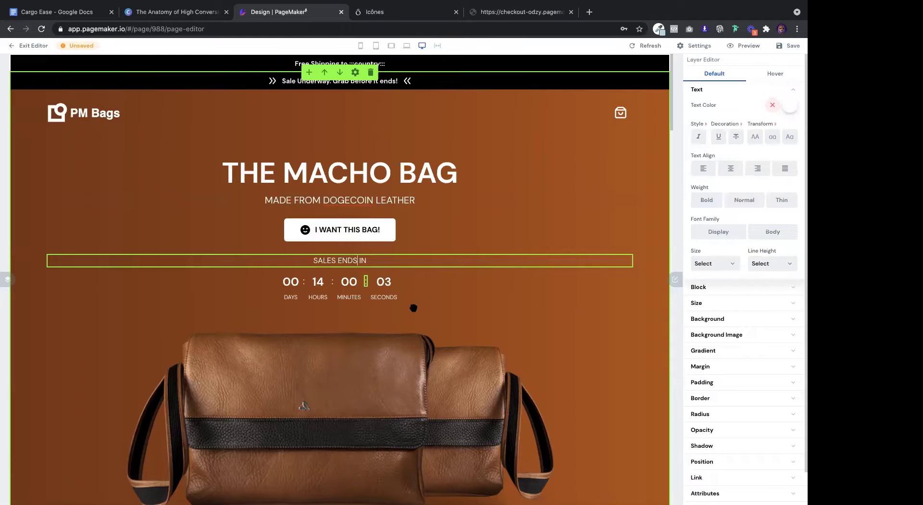
left_click(415, 288)
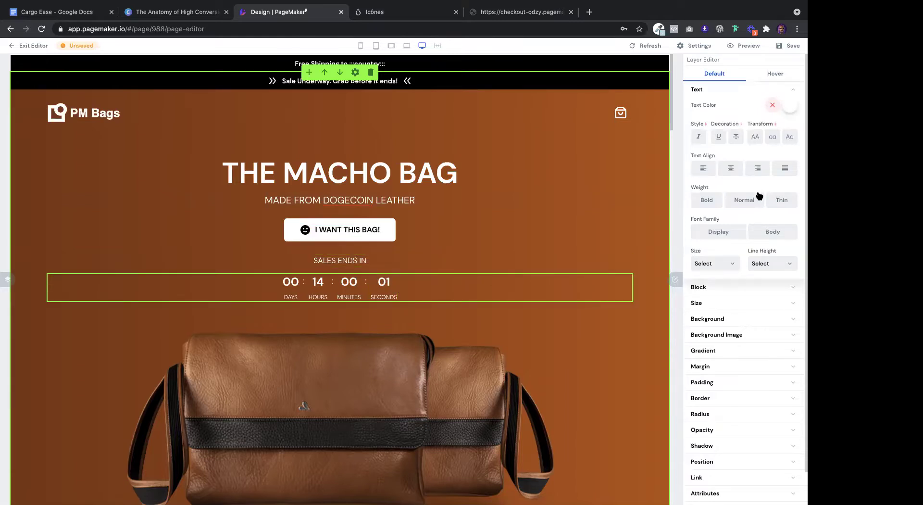
left_click(714, 184)
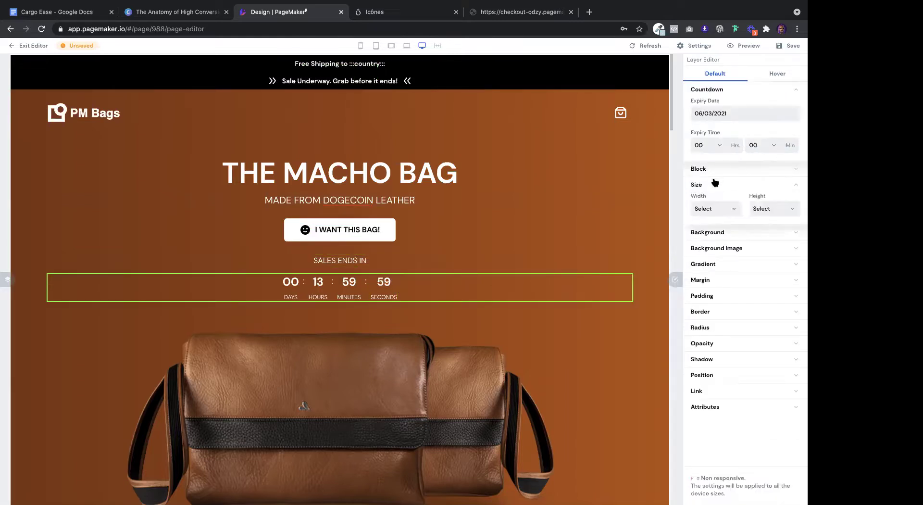
left_click(709, 187)
left_click(720, 114)
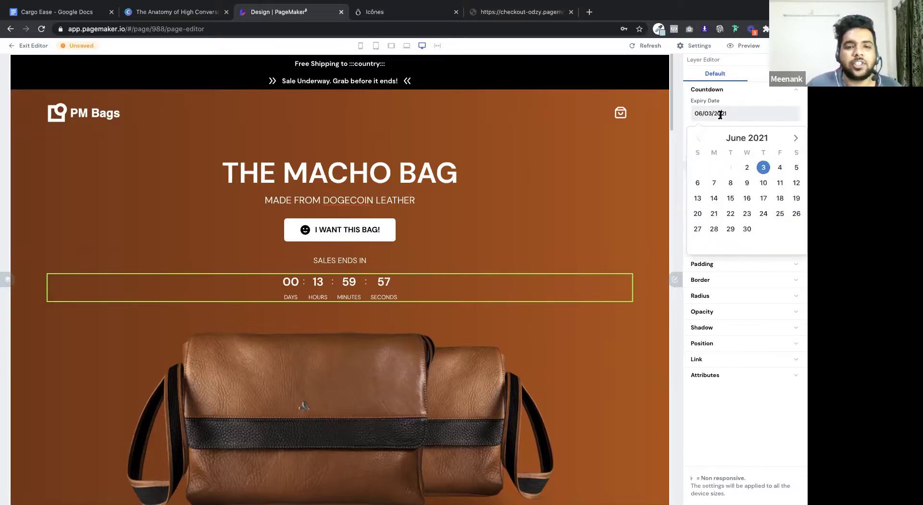
left_click(796, 168)
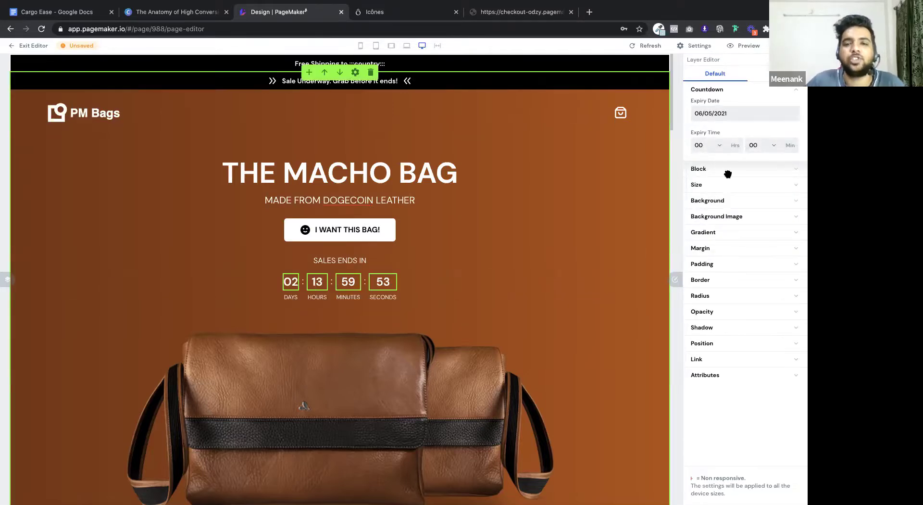
Set the text size of the countdown's digits to 5xl
left_click(703, 289)
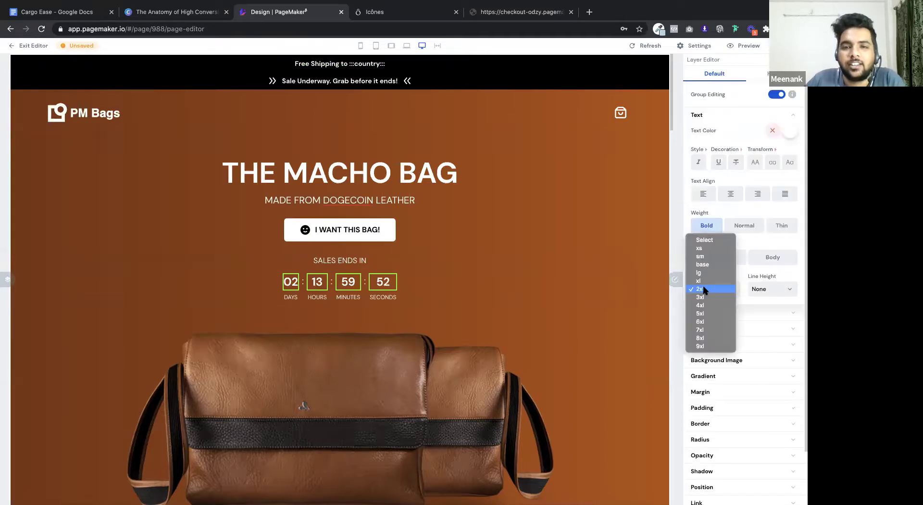
left_click(709, 314)
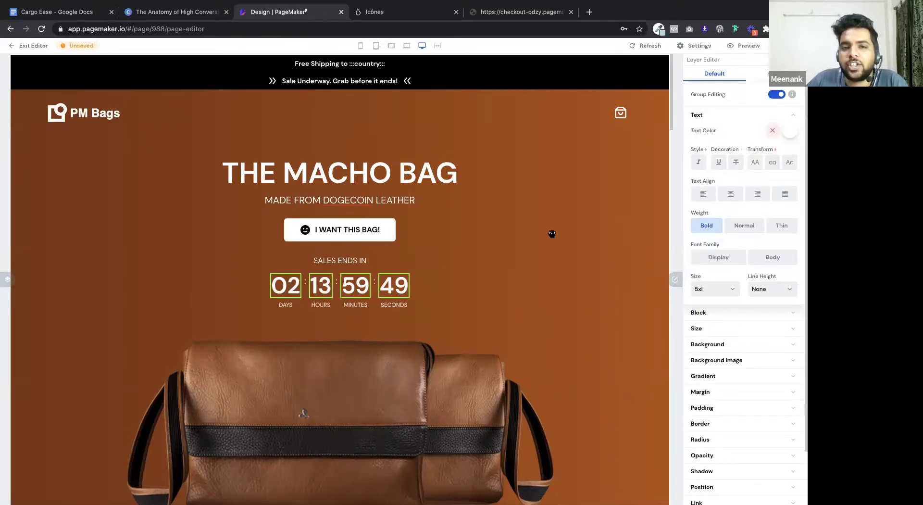
left_click(497, 236)
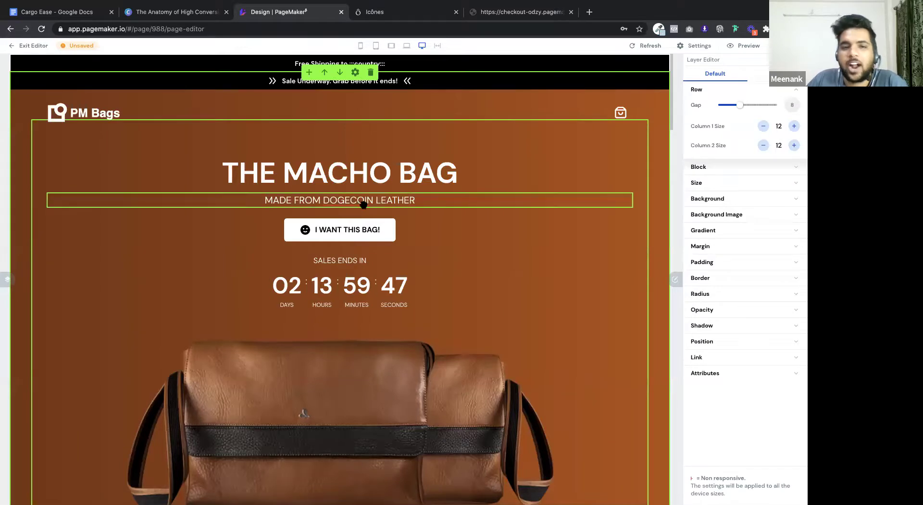
left_click(511, 195)
scroll(511, 193, "down", 3)
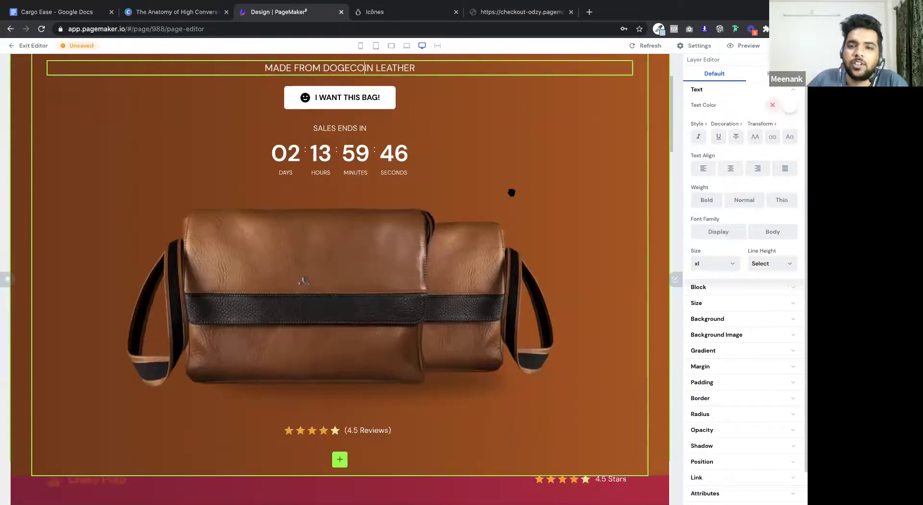
scroll(511, 192, "up", 2)
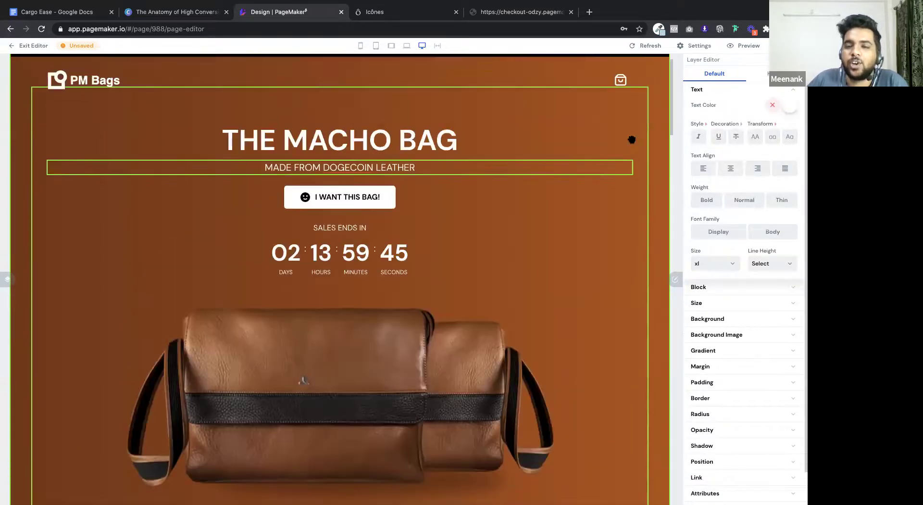
left_click(662, 99)
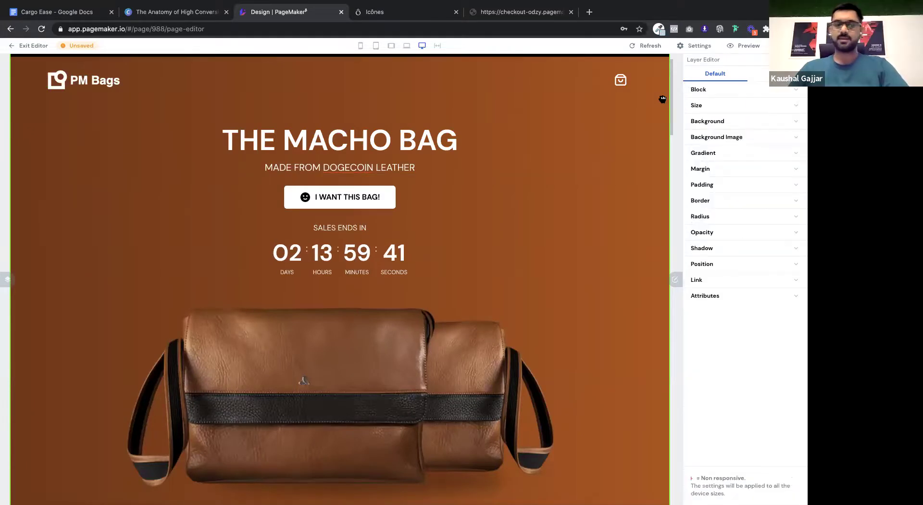
left_click(620, 80)
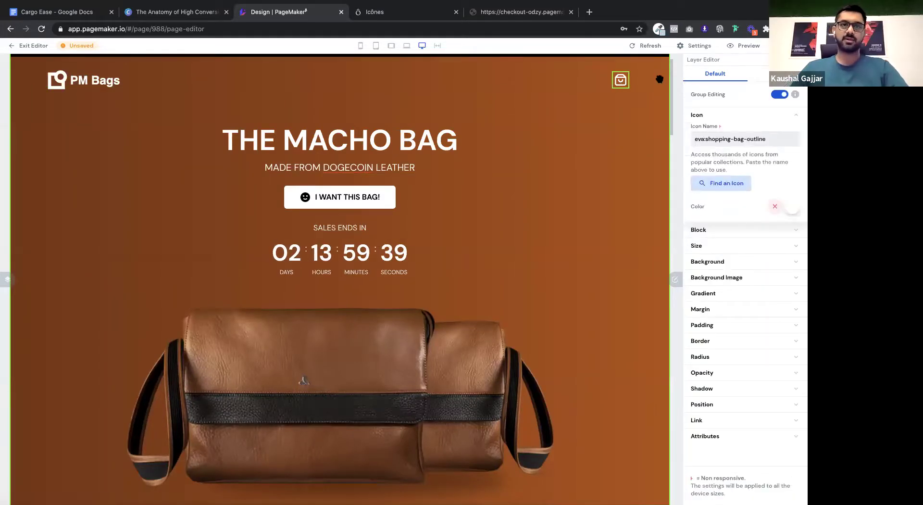
left_click(660, 80)
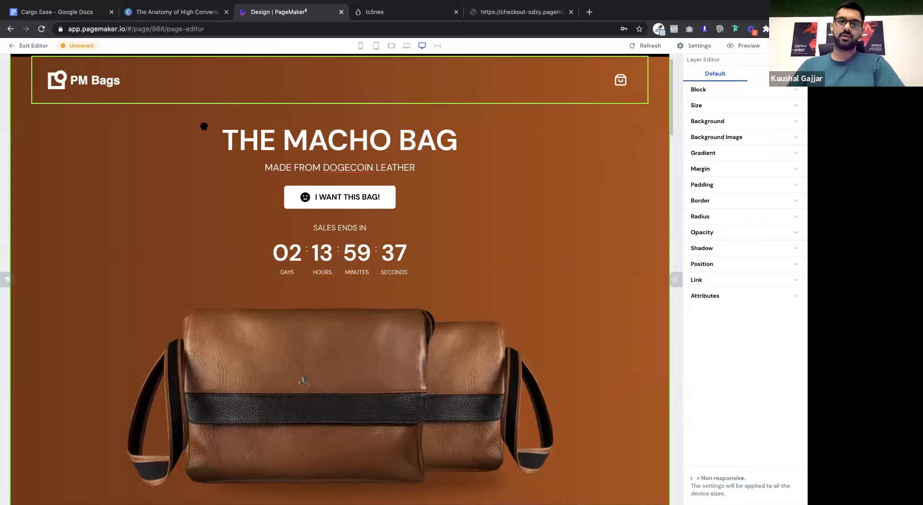
Save the page and exit the page editor
left_click(769, 45)
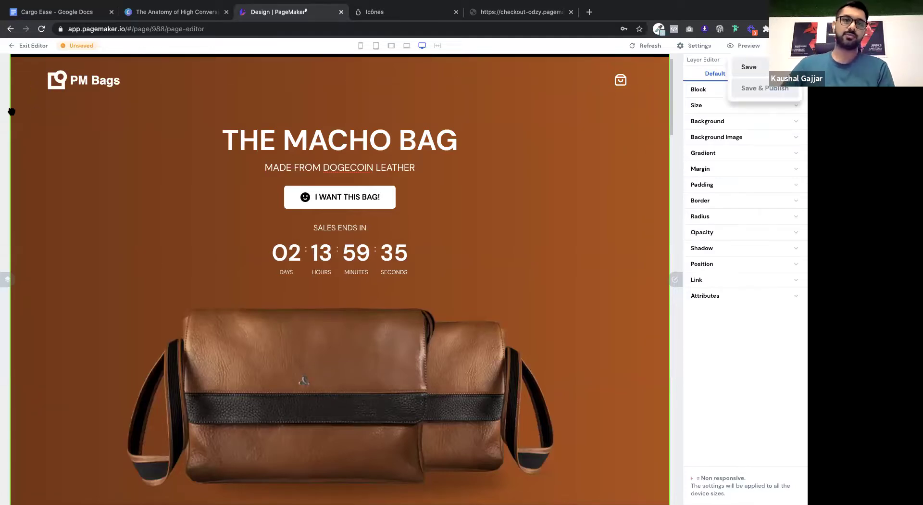
left_click(29, 45)
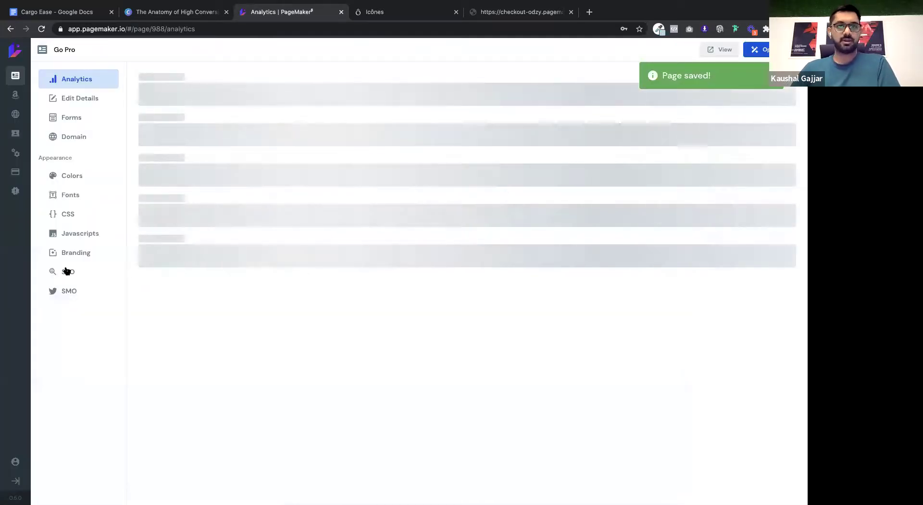
Examine the position options for adding a new script in the page's Javascripts settings, without creating one
left_click(68, 233)
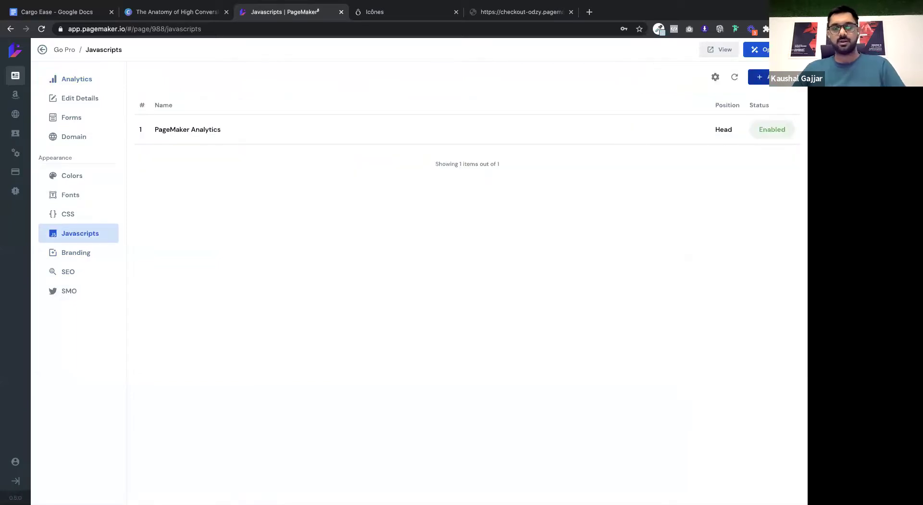
left_click(761, 77)
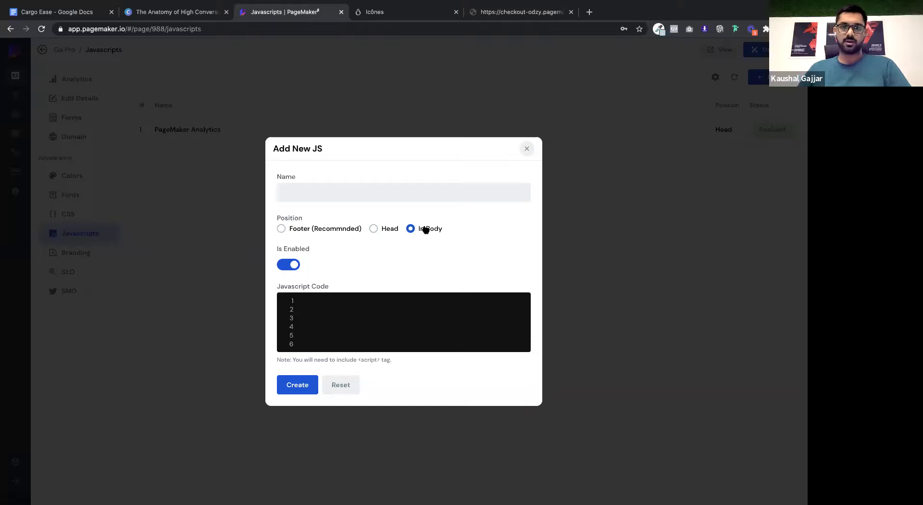
left_click(527, 150)
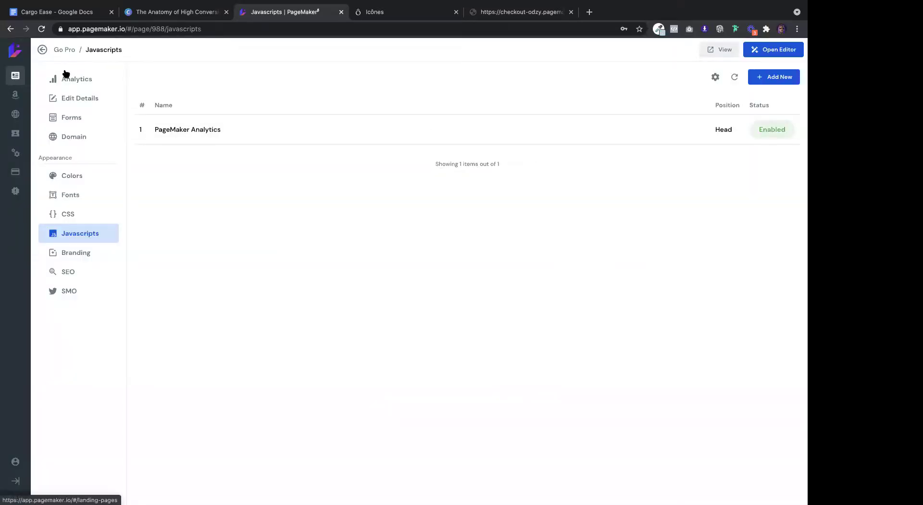
Reopen the page editor with its module list collapsed, and close the icon finder site
left_click(770, 50)
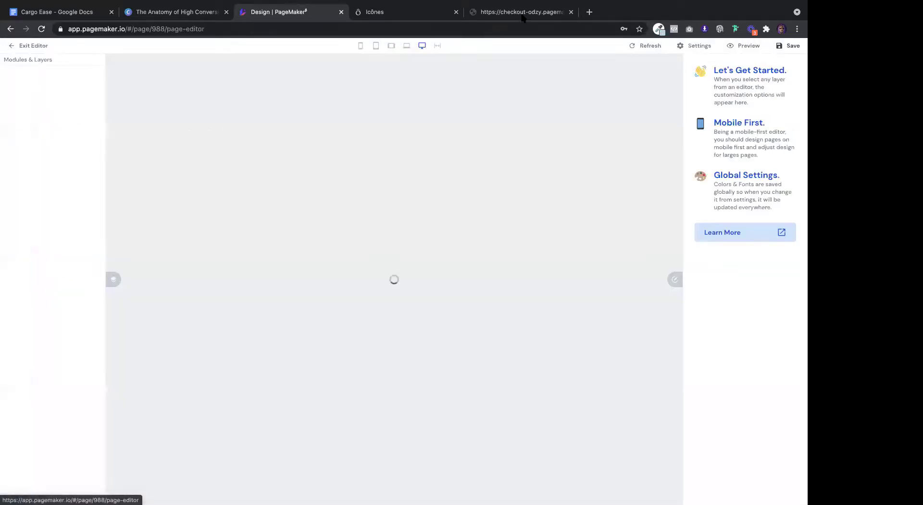
left_click(436, 17)
left_click(456, 12)
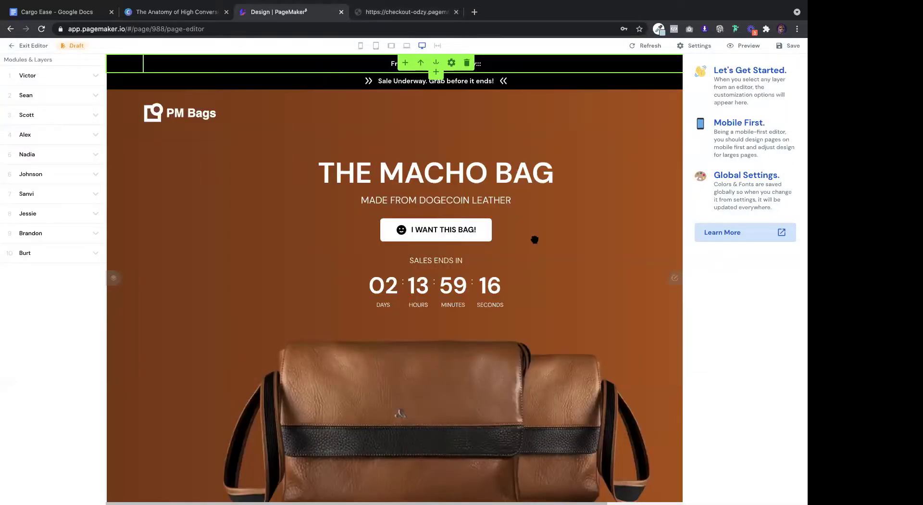
left_click(112, 276)
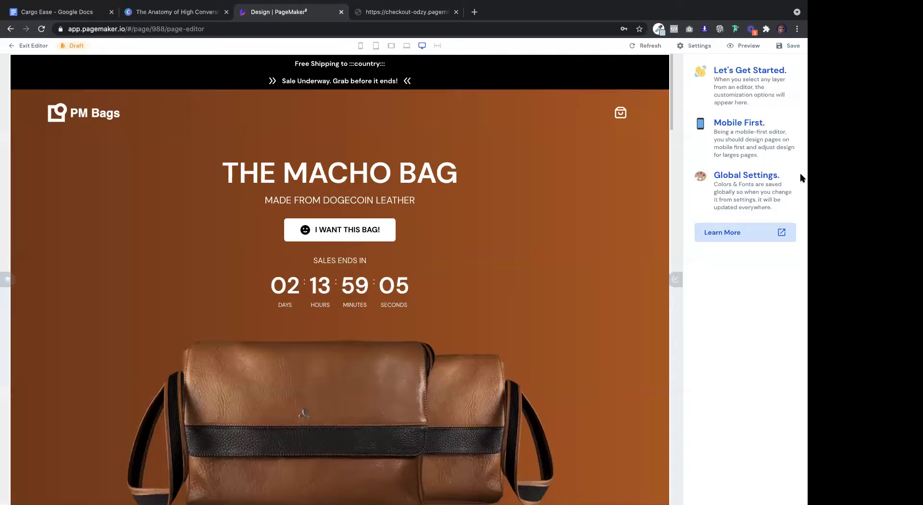
Switch to the published GoPro page and examine the checkout form embedded below its footer
left_click(438, 19)
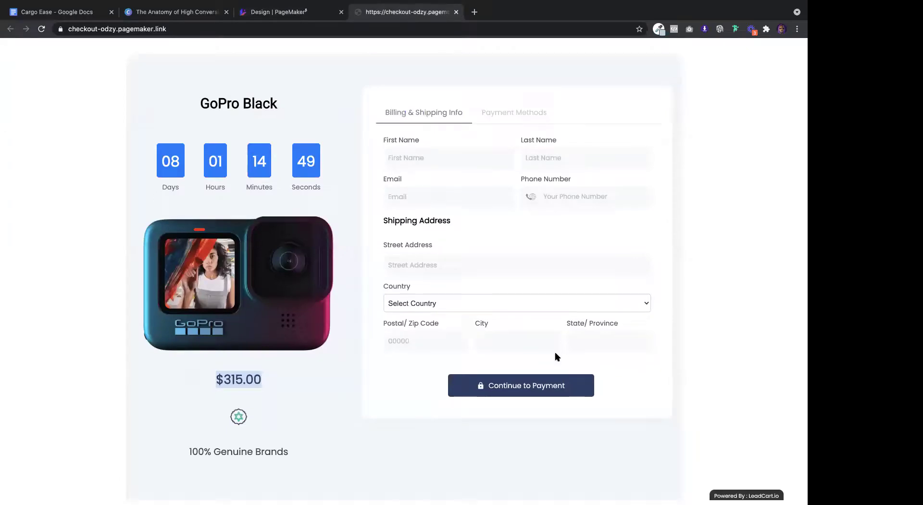
scroll(556, 357, "up", 10)
scroll(309, 327, "down", 10)
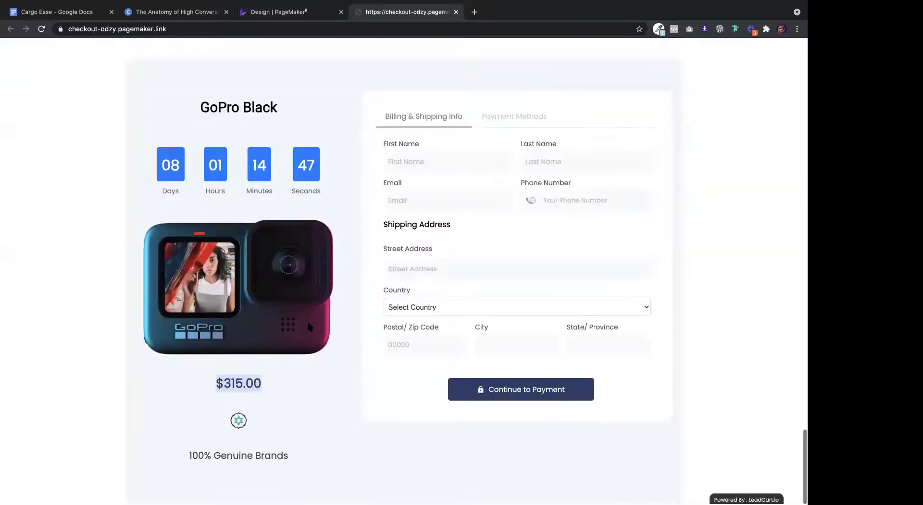
key("ctrl+a")
scroll(233, 250, "up", 4)
left_click(234, 252)
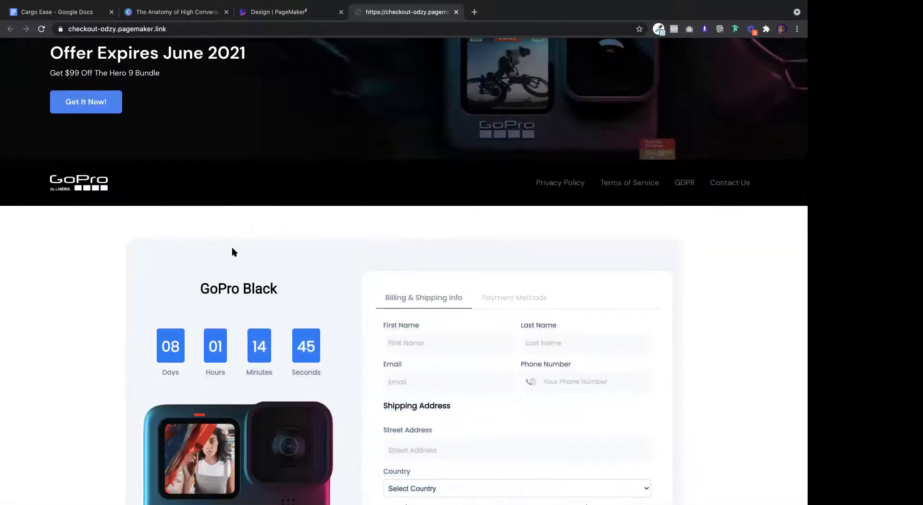
scroll(395, 214, "down", 3)
Fill in the checkout form with the customer's name, e-mail, phone and shipping address, choosing Canada as the country
left_click(435, 200)
left_click(457, 223)
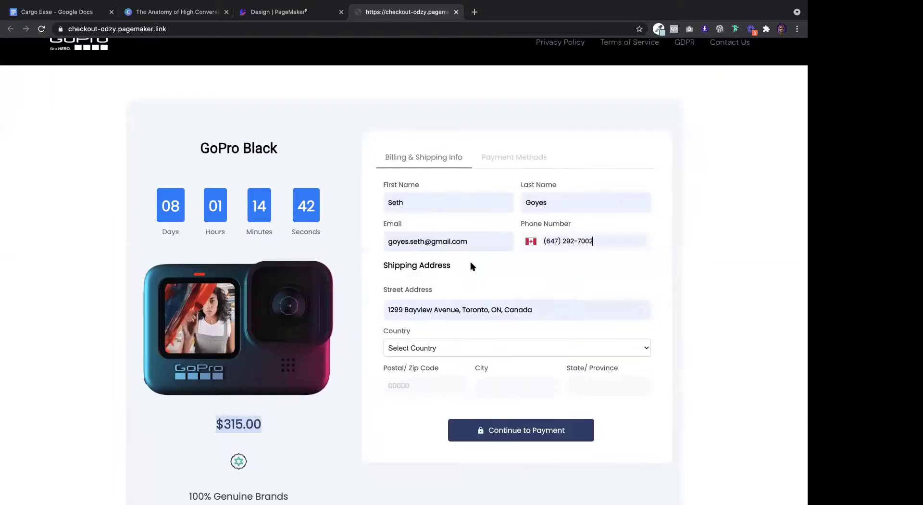
left_click(455, 349)
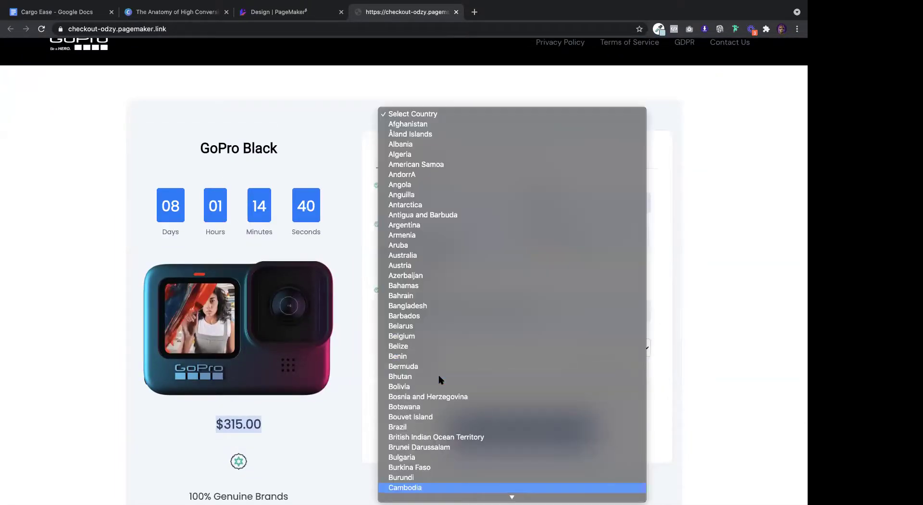
key("Down")
key("Down")
key("Down")
key("Down")
key("Down")
key("Down")
left_click(409, 456)
left_click(432, 383)
left_click(418, 282)
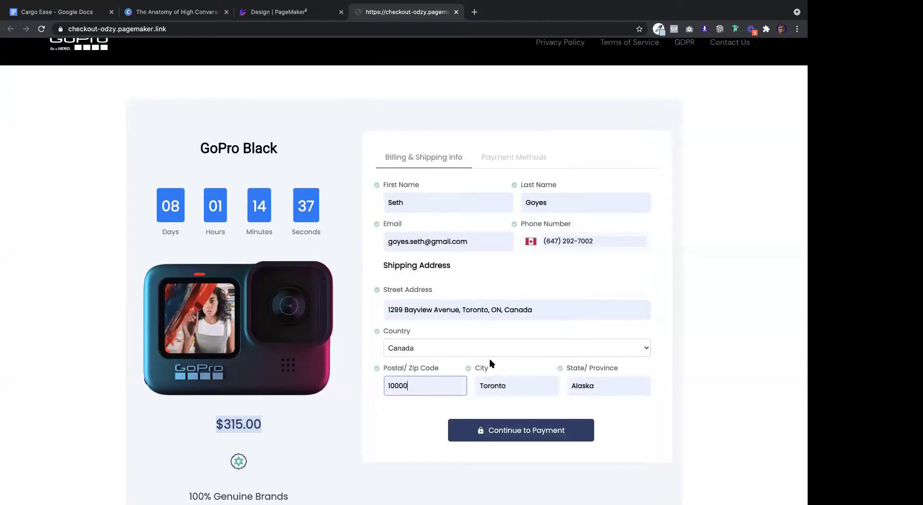
Continue the GoPro checkout to the payment methods and examine the order summary
left_click(490, 429)
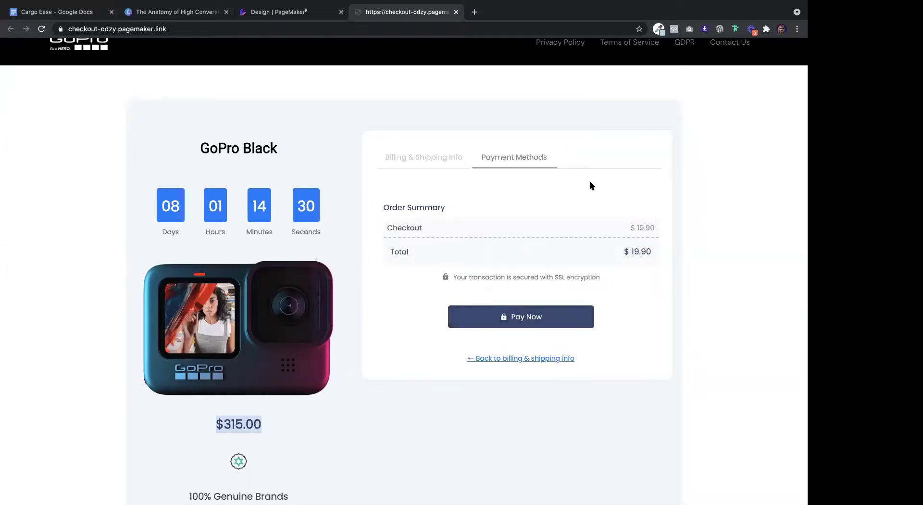
scroll(609, 145, "down", 1)
scroll(610, 144, "up", 9)
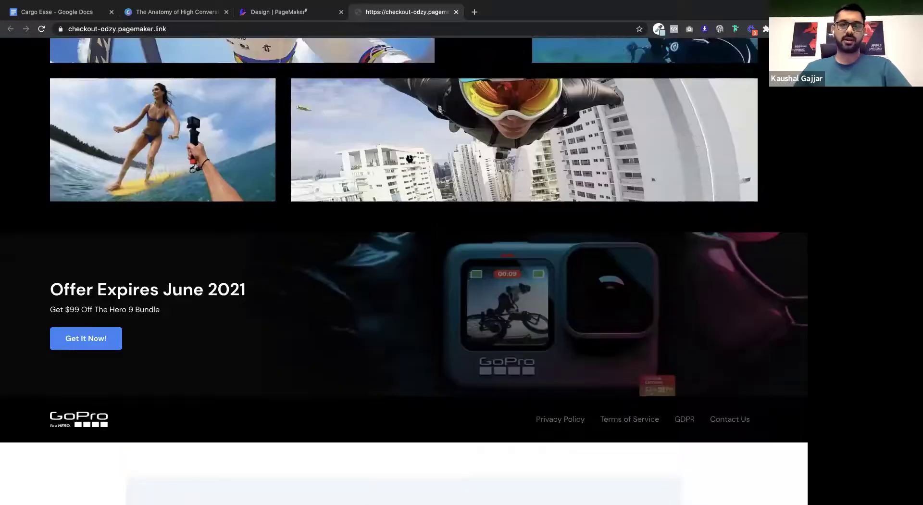
Return to the PageMaker page editor and remove the "This Drink Is Amazing" module below the bag hero
left_click(279, 11)
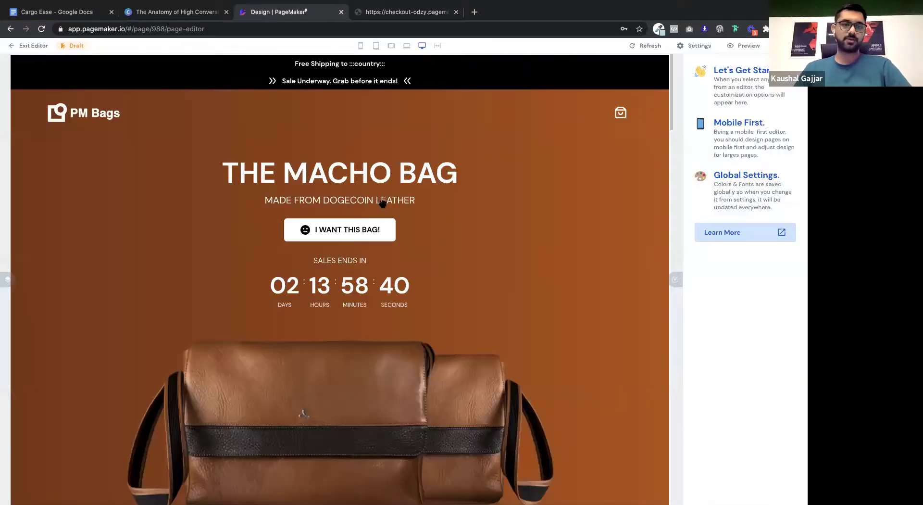
scroll(371, 162, "down", 8)
left_click(371, 159)
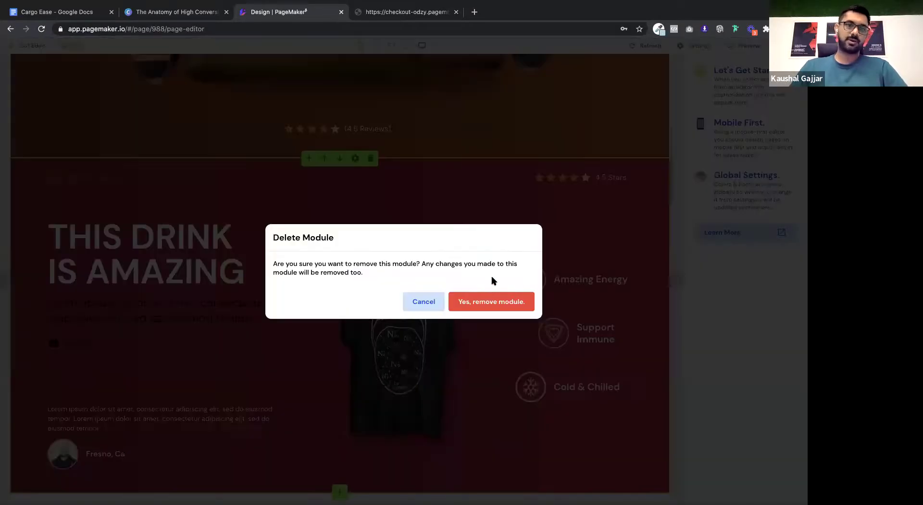
left_click(490, 301)
Set the star rating below the bag image to a value of 5
scroll(466, 192, "up", 7)
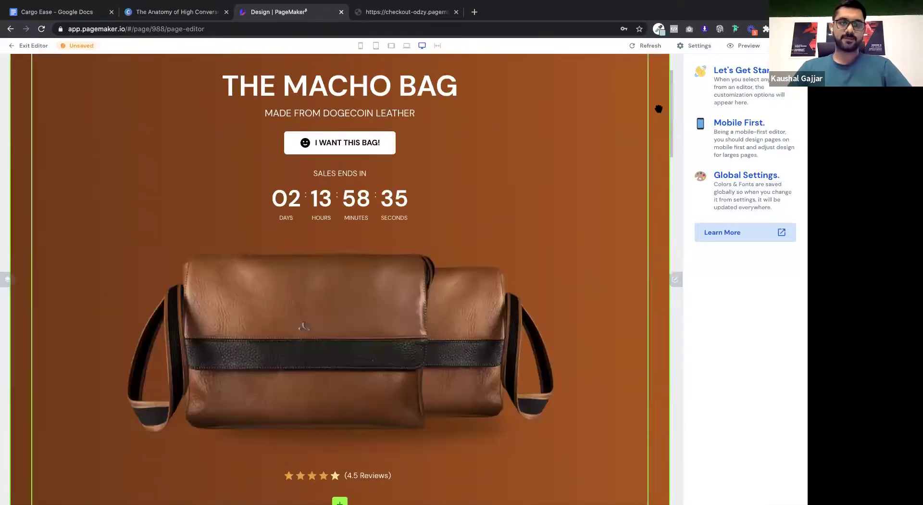
left_click(335, 475)
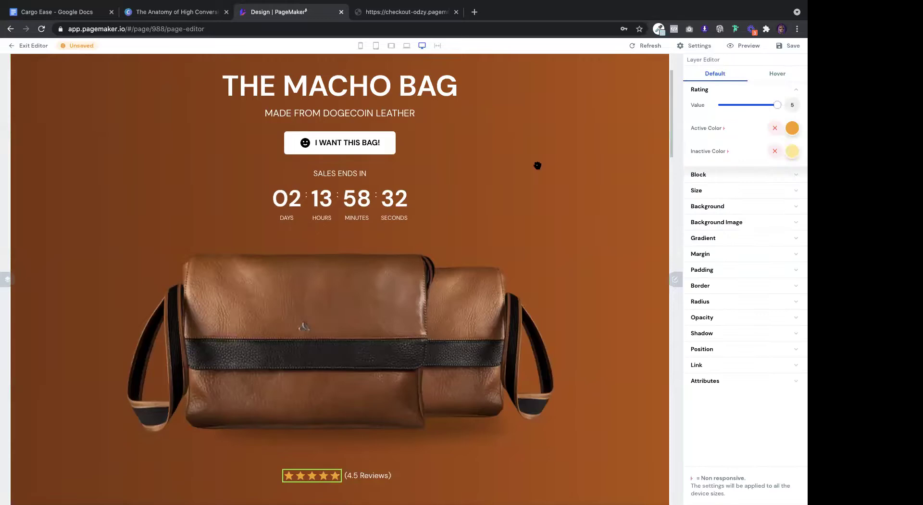
left_click(552, 210)
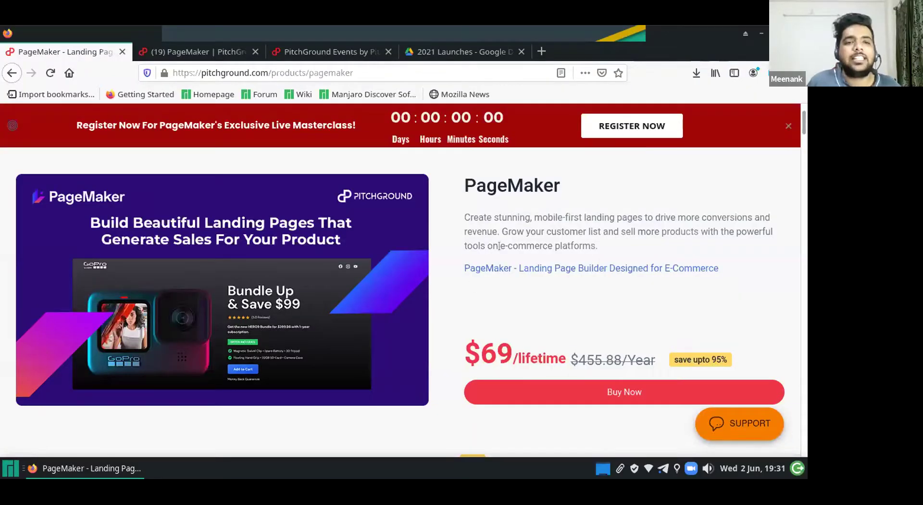
View the PageMaker community page and its address on PitchGround, and return to the section headings of the PageMaker product page
left_click(205, 58)
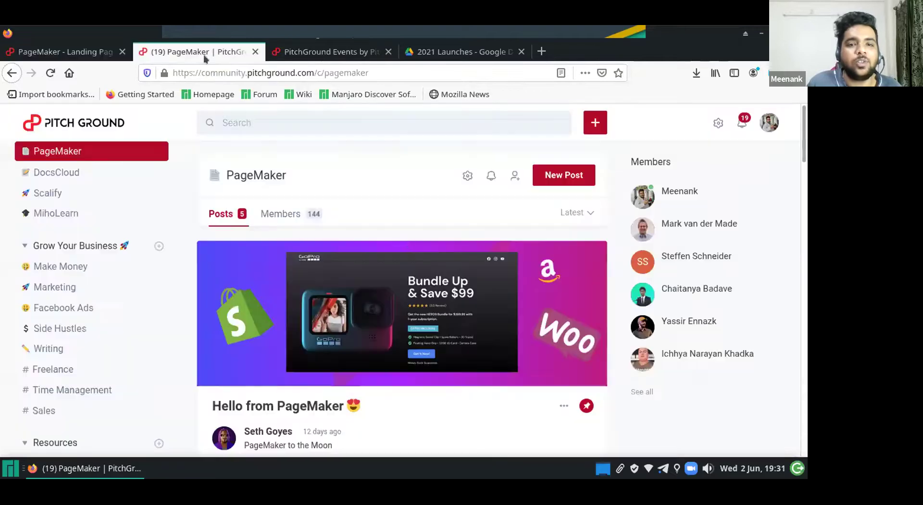
left_click_drag(218, 73, 325, 72)
left_click(74, 52)
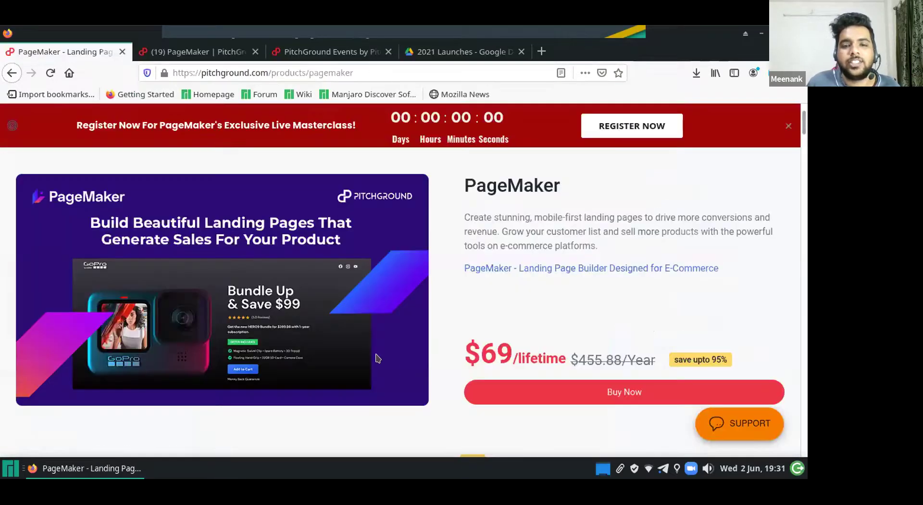
scroll(342, 260, "down", 5)
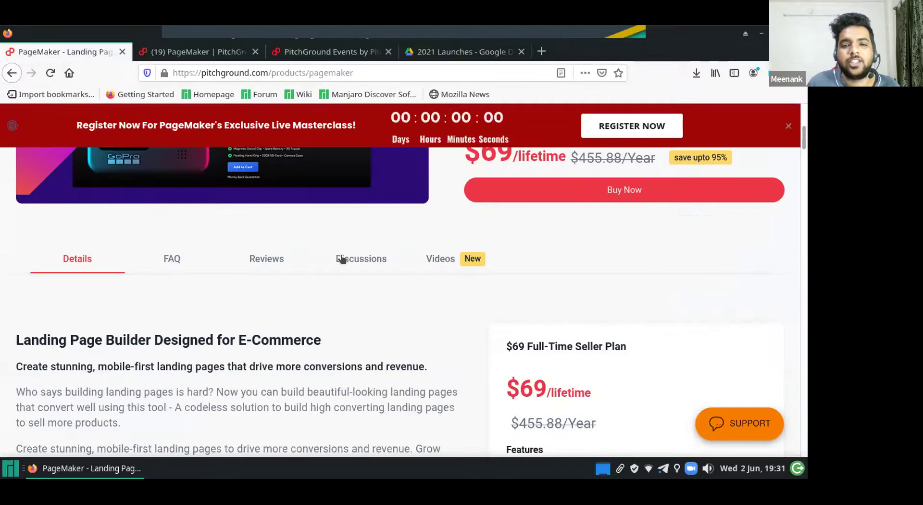
Open the PitchGround community page for PageMaker and examine the pinned welcome post and the list of product groups
left_click(196, 53)
scroll(345, 316, "down", 5)
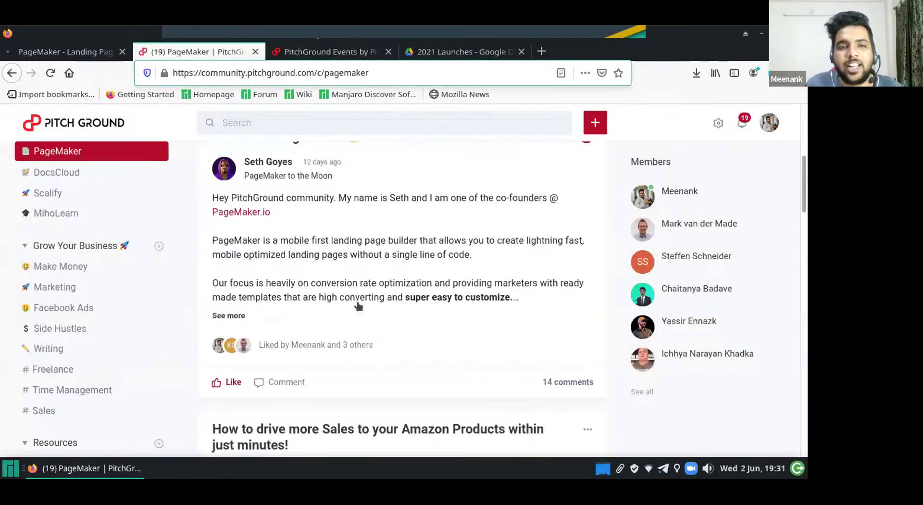
scroll(359, 293, "down", 4)
scroll(174, 232, "up", 4)
scroll(101, 236, "up", 4)
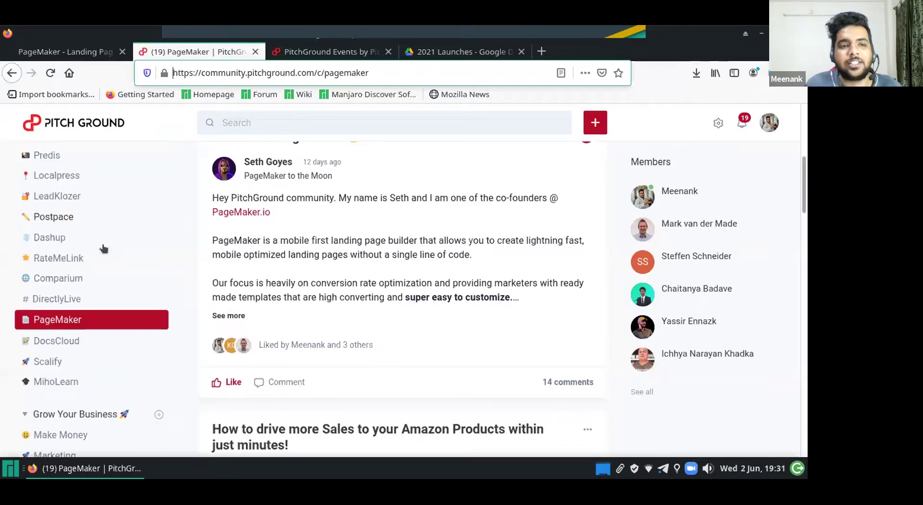
scroll(110, 298, "up", 3)
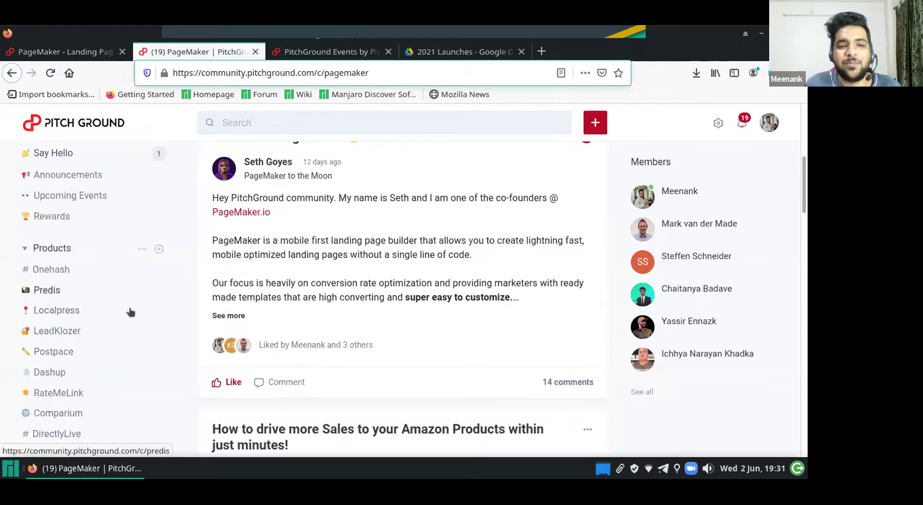
scroll(130, 312, "down", 3)
Examine the member posts in the PageMaker community feed, from the Amazon sales video to the lifetime deal review
scroll(506, 262, "down", 4)
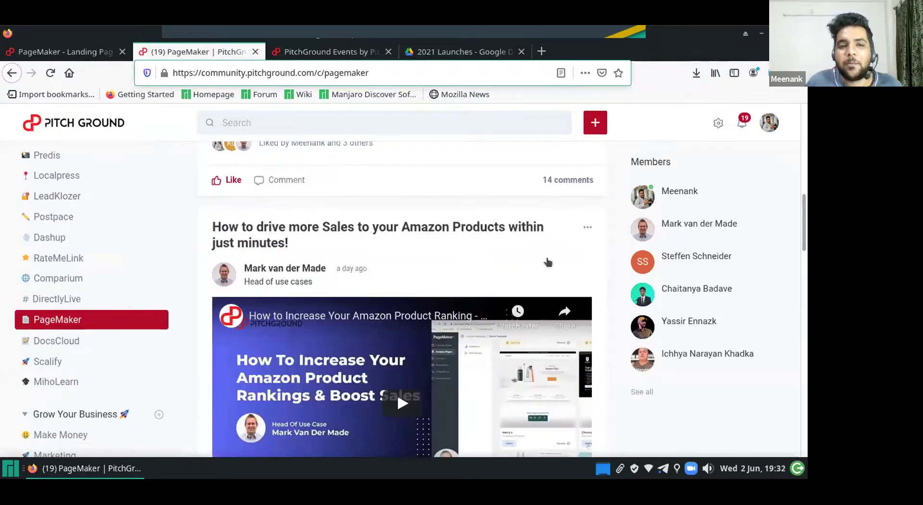
scroll(555, 263, "down", 3)
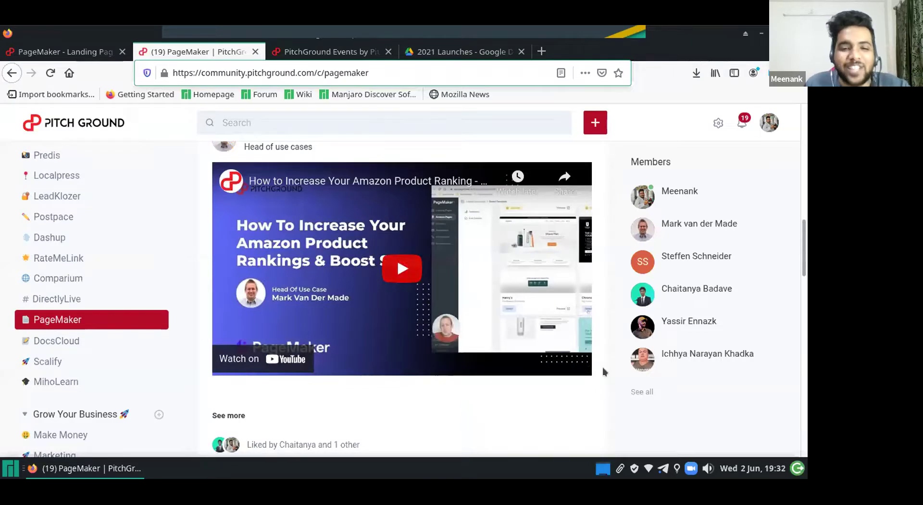
scroll(592, 368, "down", 6)
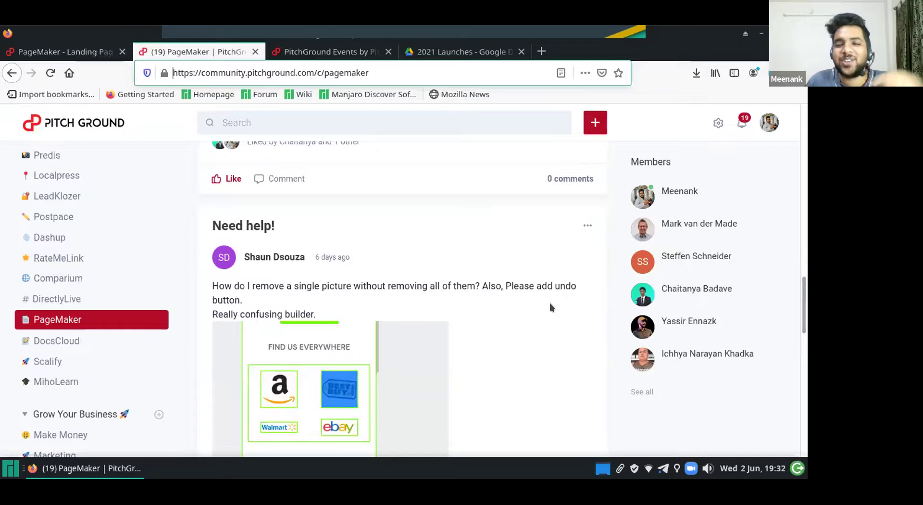
scroll(563, 301, "down", 6)
scroll(572, 305, "down", 4)
scroll(581, 234, "up", 2)
scroll(505, 351, "down", 5)
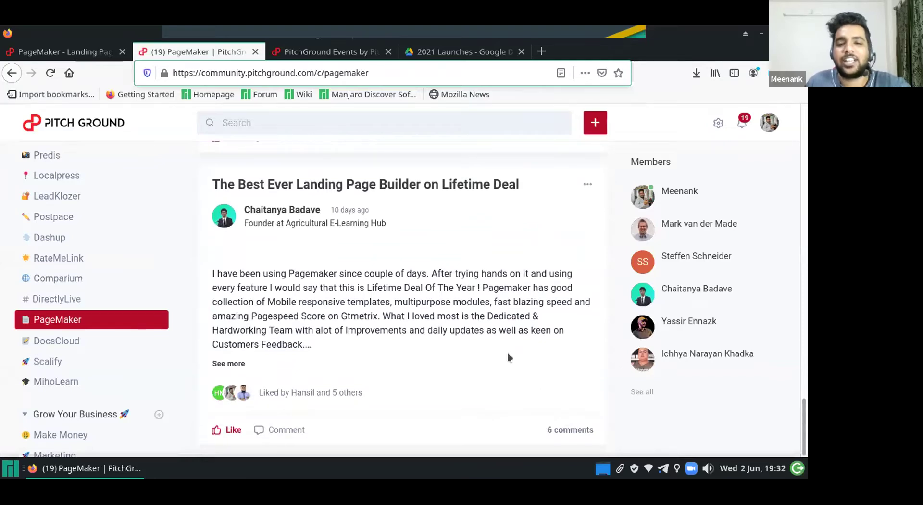
scroll(507, 337, "up", 5)
scroll(508, 305, "up", 1)
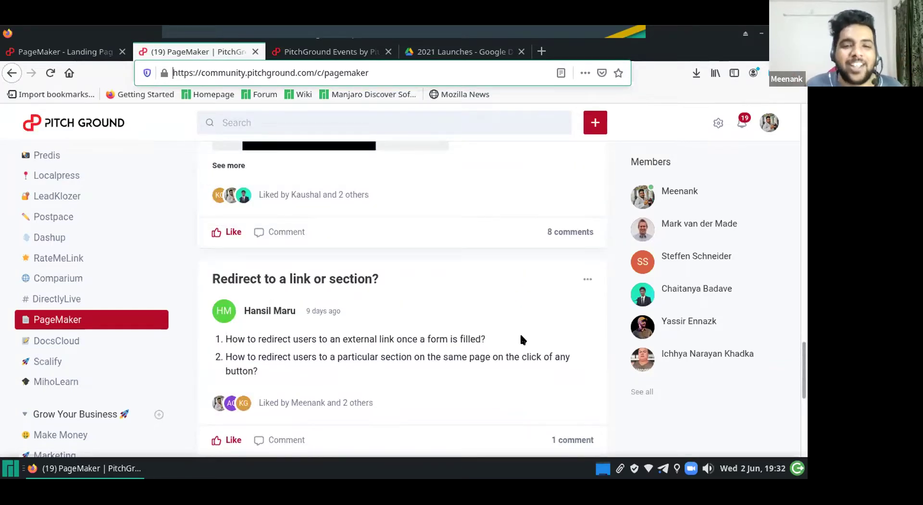
scroll(522, 336, "up", 12)
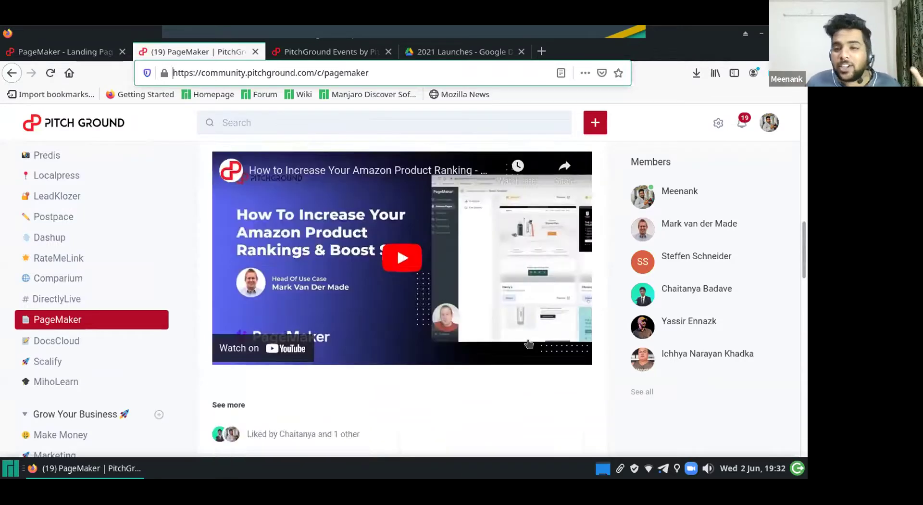
scroll(528, 343, "up", 3)
scroll(577, 284, "up", 3)
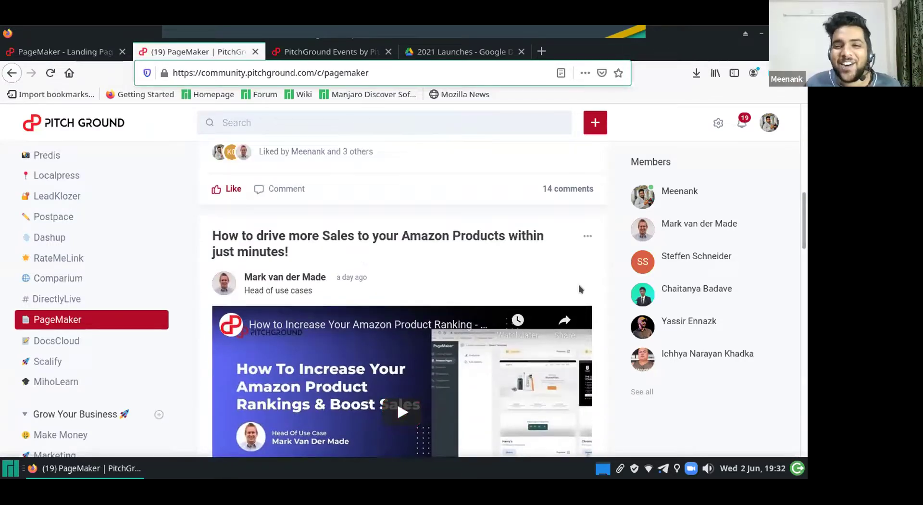
scroll(538, 297, "up", 8)
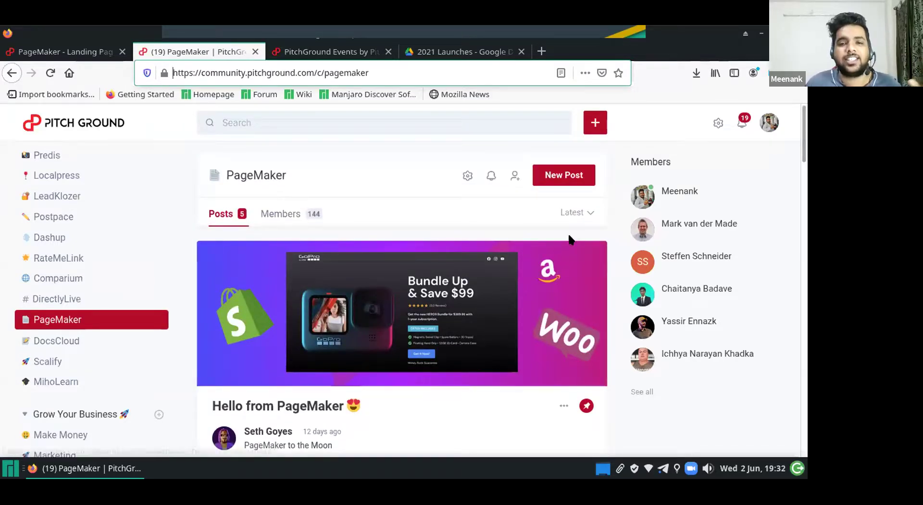
scroll(491, 279, "down", 2)
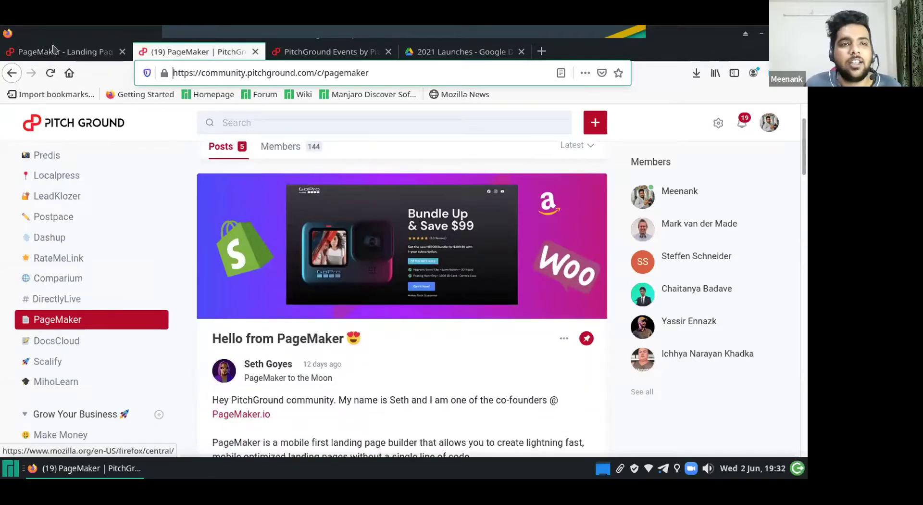
Switch to the PageMaker product page, show its Discussions section and examine the community feed embedded there
key("ctrl+Page_Up")
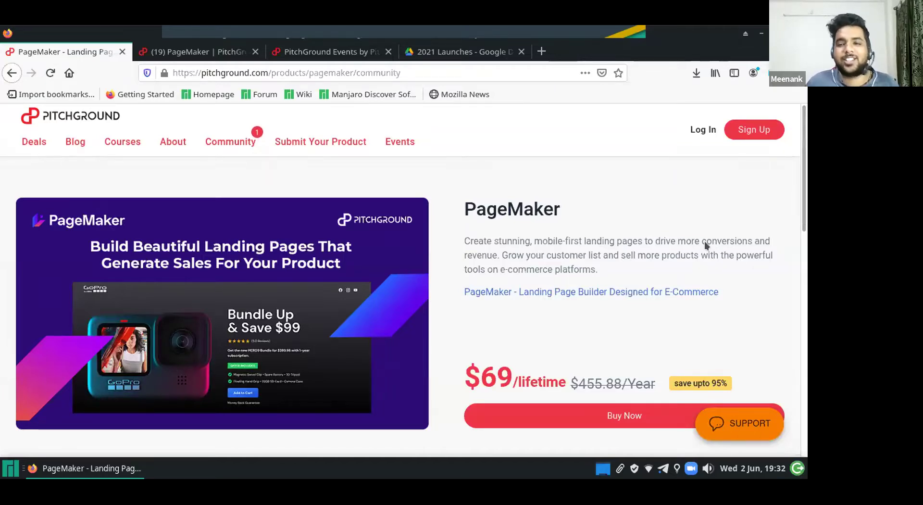
scroll(546, 321, "down", 4)
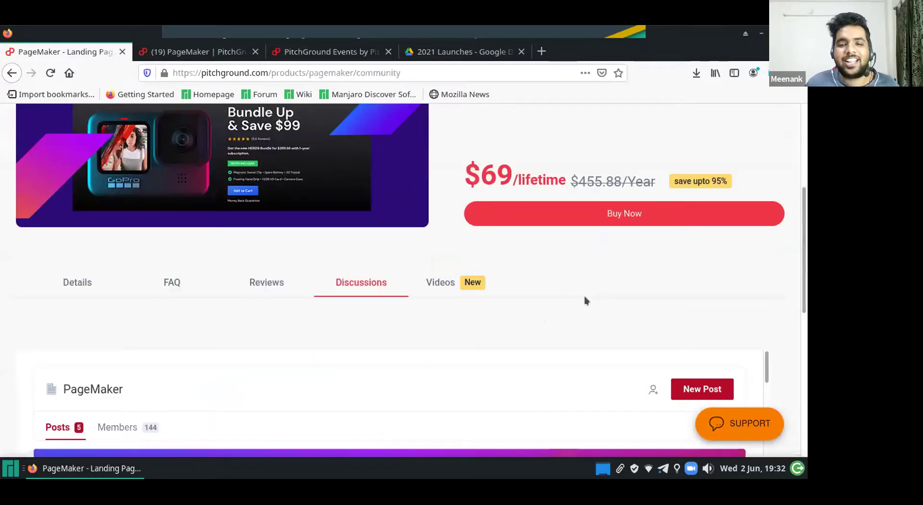
scroll(192, 320, "down", 3)
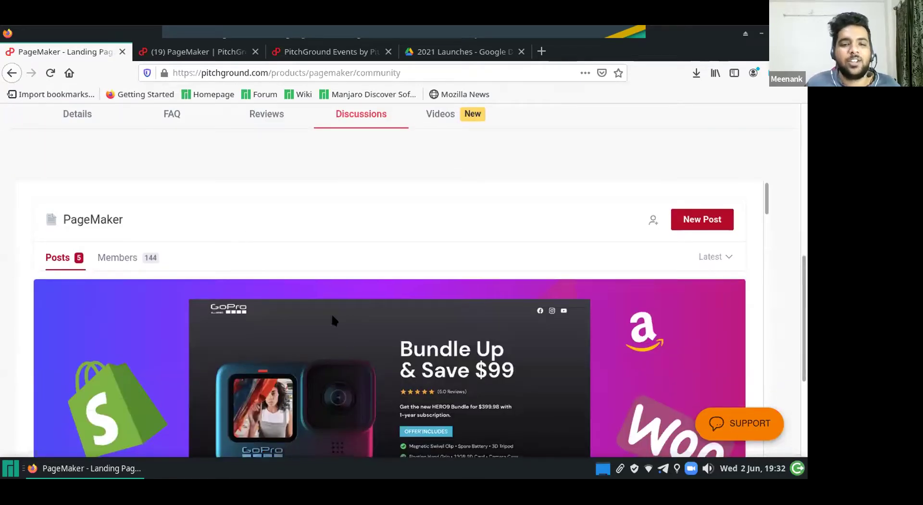
scroll(330, 313, "down", 10)
scroll(306, 301, "up", 10)
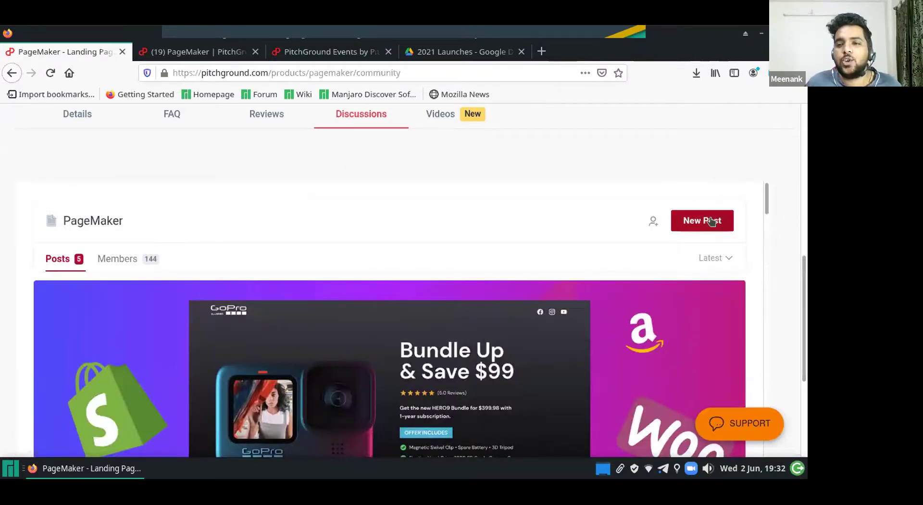
scroll(132, 199, "up", 4)
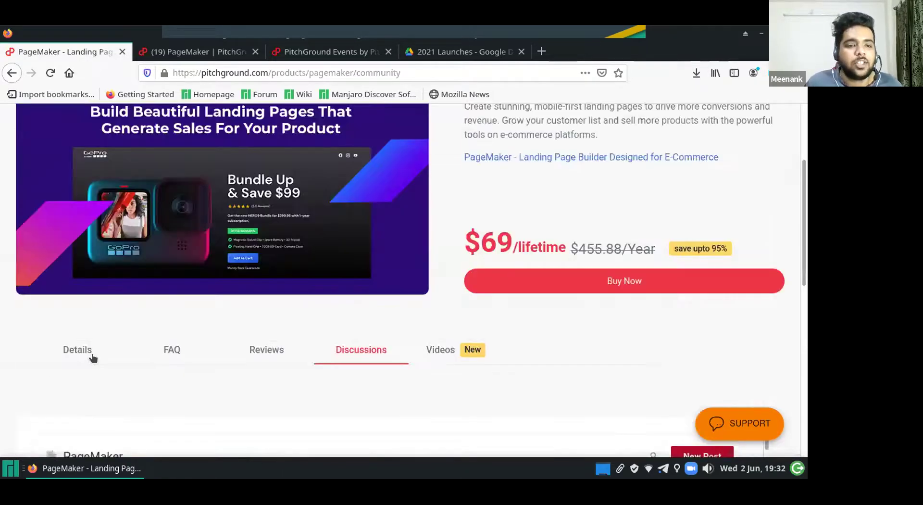
Show the product's Details section and examine the features of the $69 Full-Time Seller and $147 Large Business plans
left_click(89, 356)
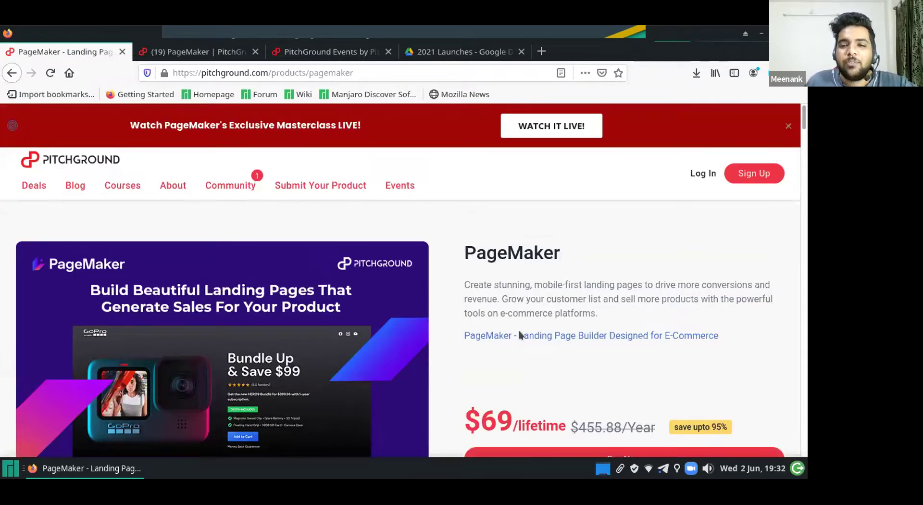
scroll(519, 334, "down", 5)
scroll(534, 372, "down", 10)
scroll(534, 370, "down", 12)
scroll(535, 371, "up", 9)
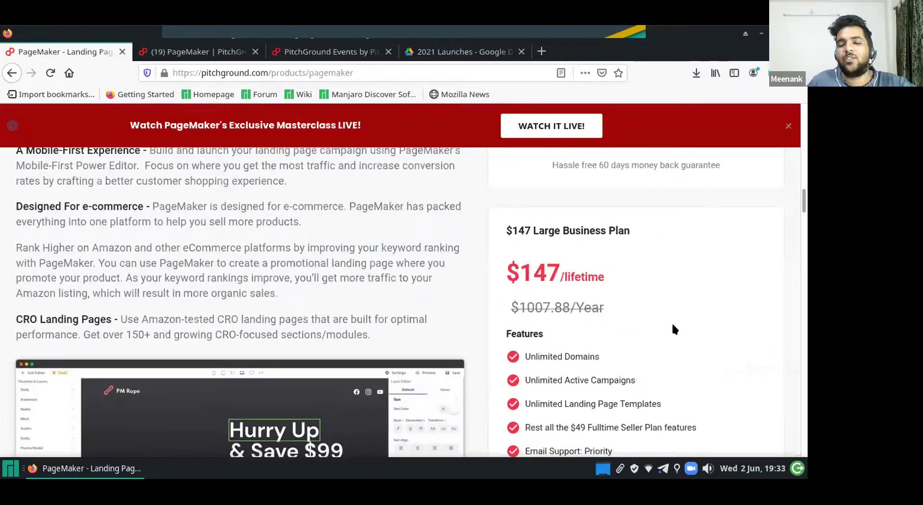
scroll(671, 322, "up", 5)
scroll(721, 322, "up", 3)
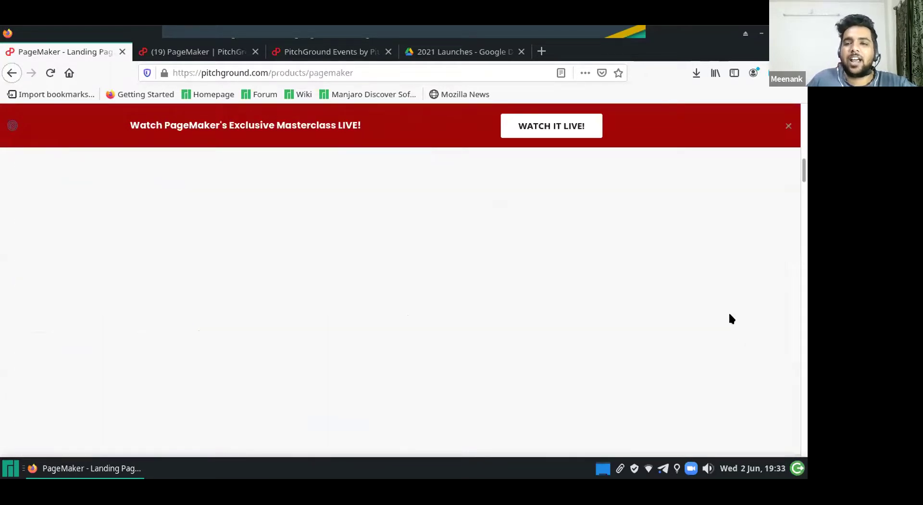
scroll(731, 313, "up", 5)
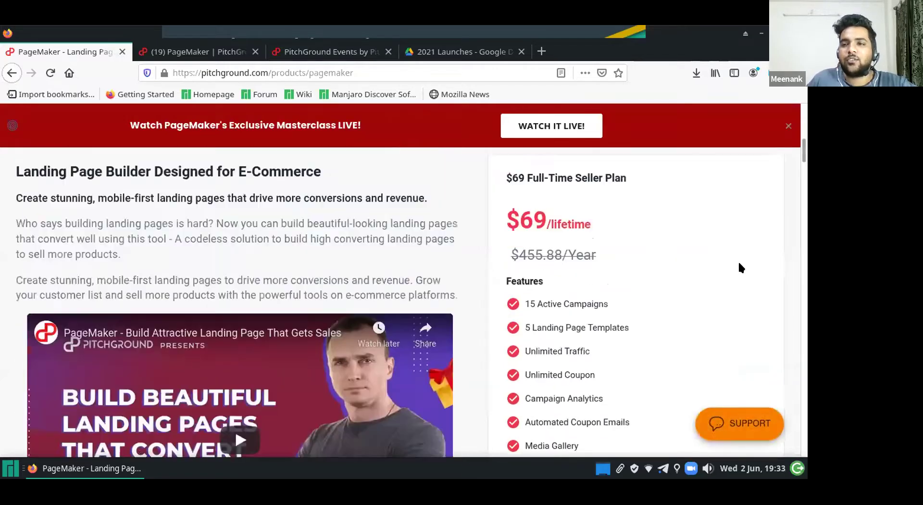
scroll(763, 278, "down", 12)
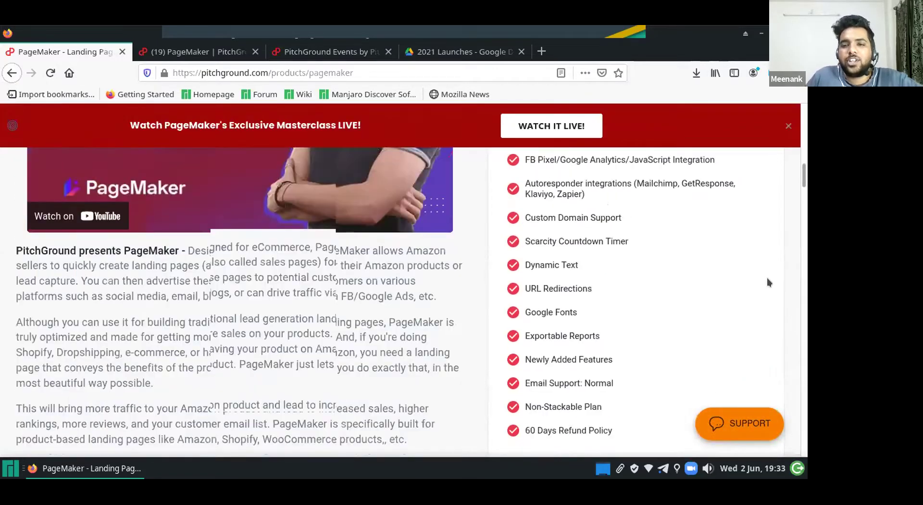
scroll(767, 279, "down", 6)
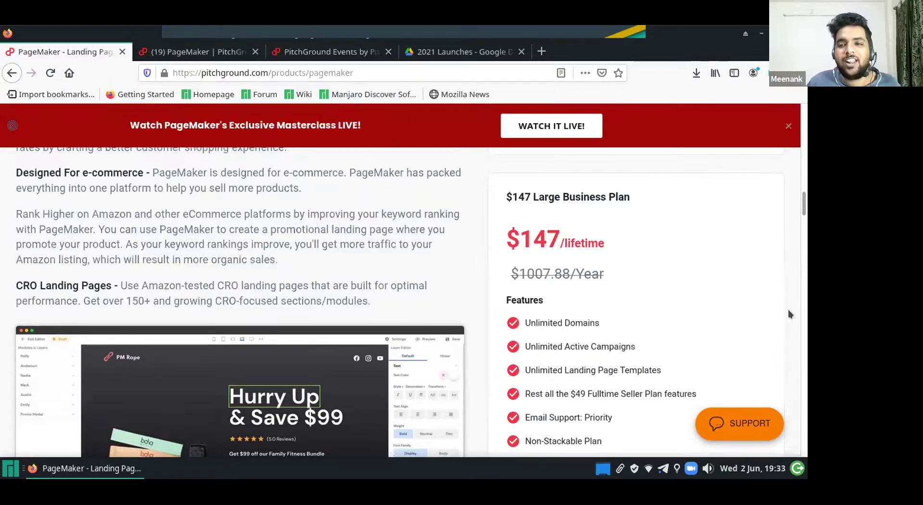
scroll(788, 310, "up", 15)
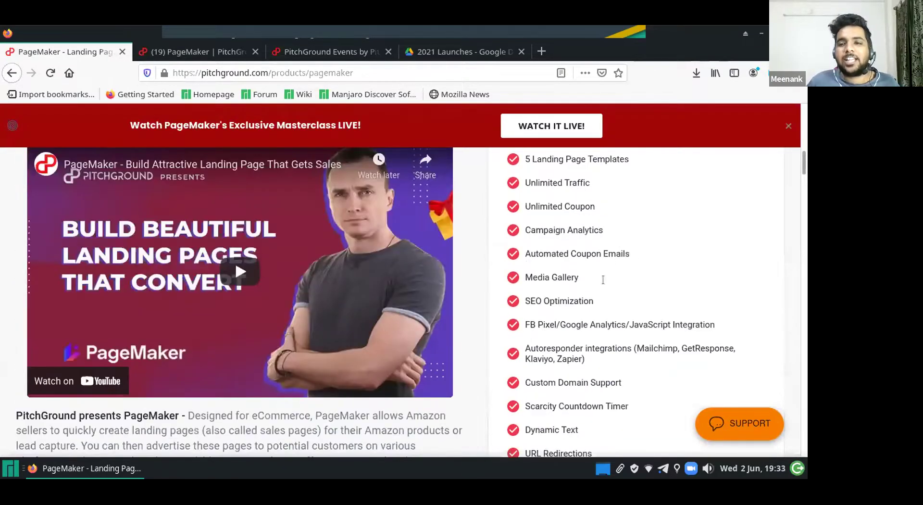
scroll(603, 279, "up", 3)
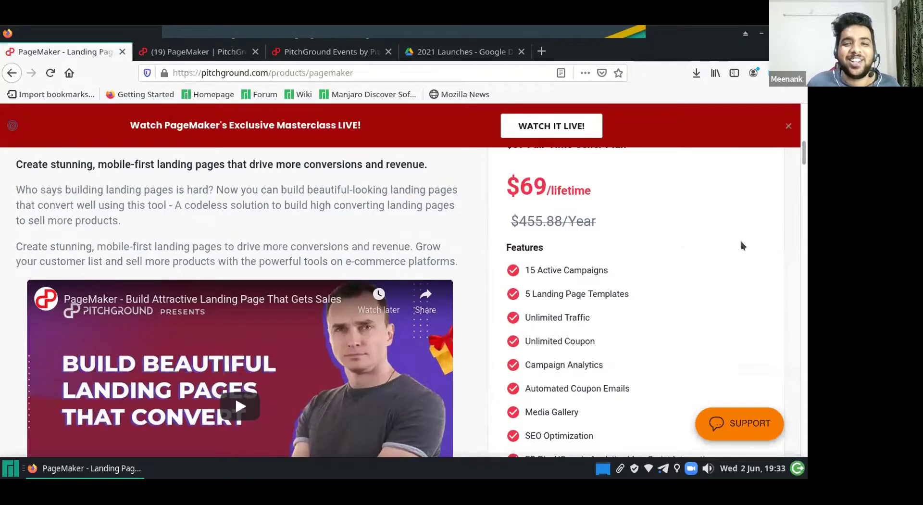
scroll(163, 306, "up", 6)
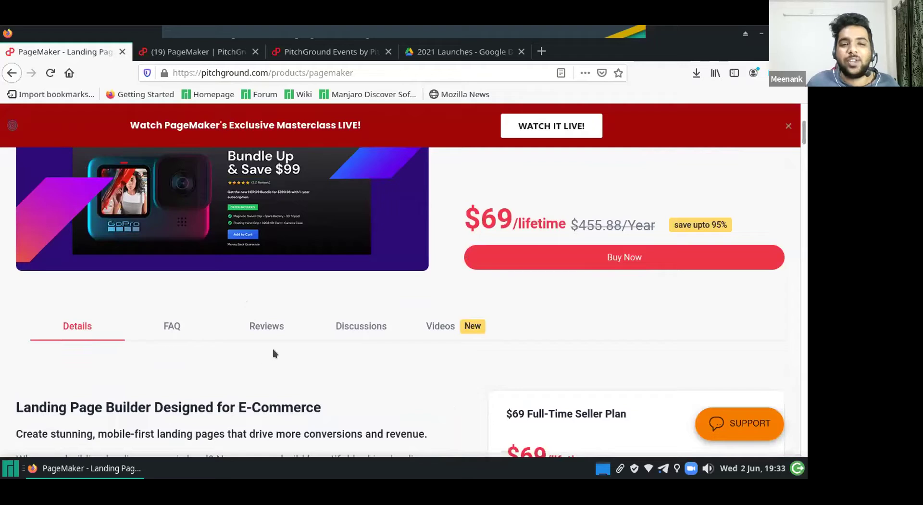
scroll(188, 339, "down", 1)
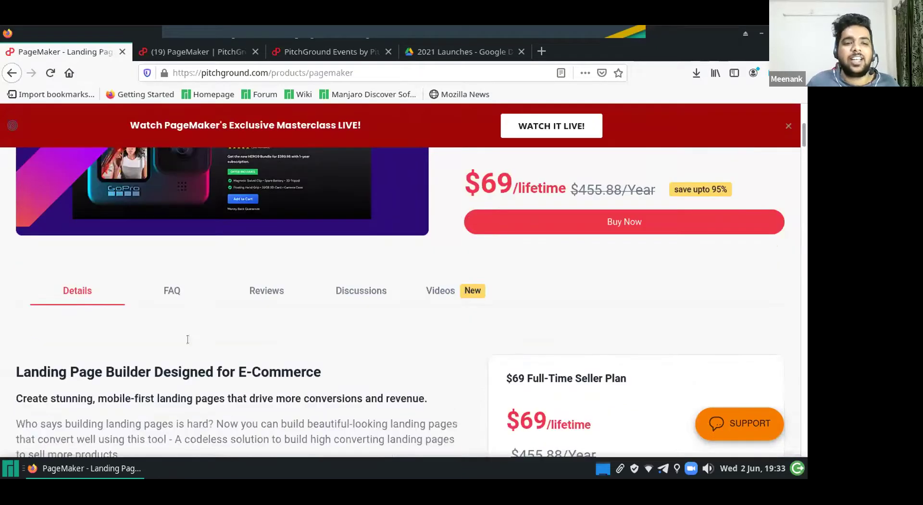
Examine the product page's Details section and plan features, then return to the PageMaker header with the $69 lifetime offer
scroll(188, 339, "down", 14)
scroll(544, 353, "down", 18)
scroll(459, 342, "down", 2)
scroll(462, 333, "up", 12)
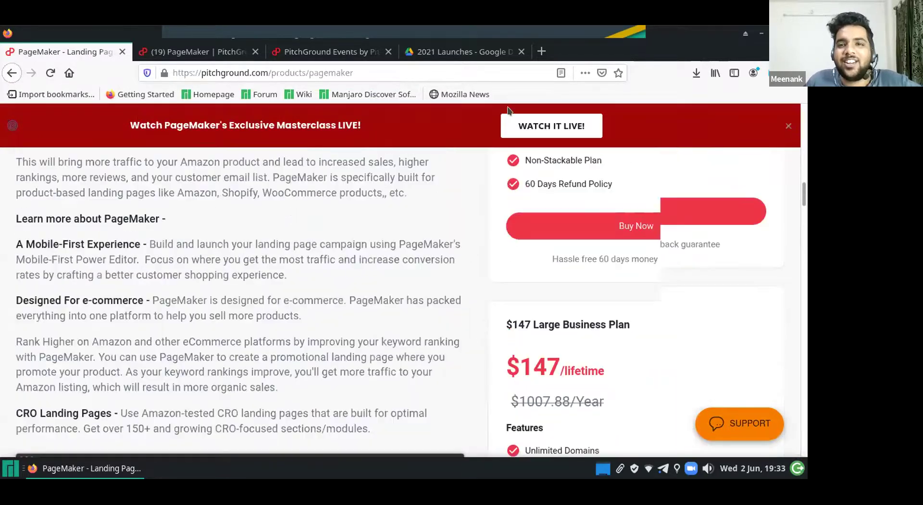
scroll(451, 198, "up", 8)
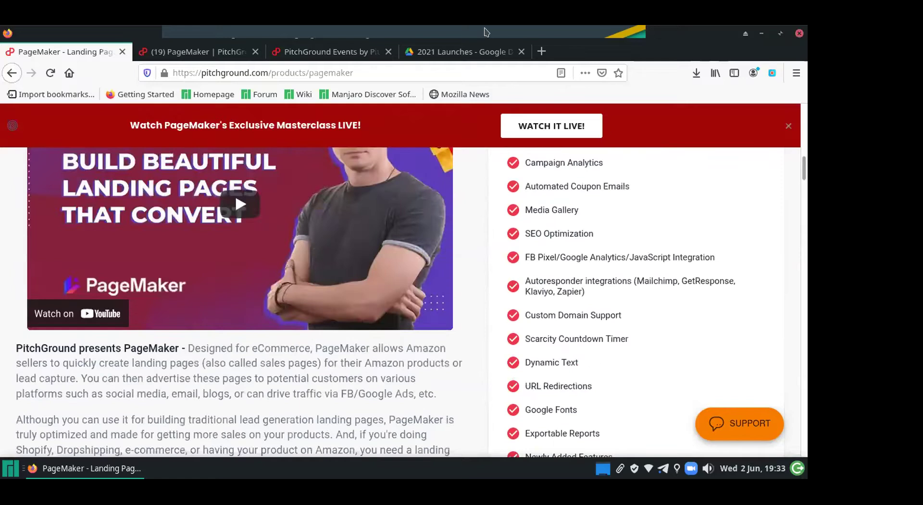
scroll(457, 346, "up", 10)
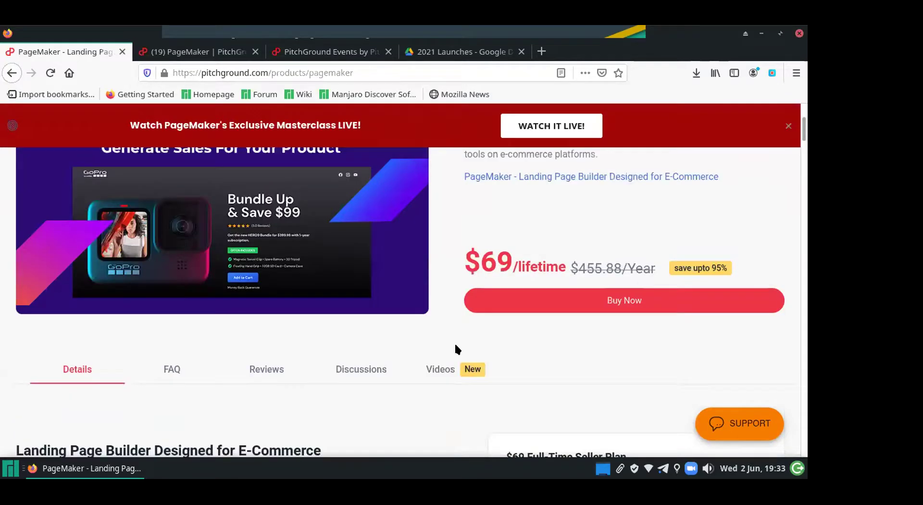
scroll(454, 342, "up", 4)
scroll(454, 342, "down", 1)
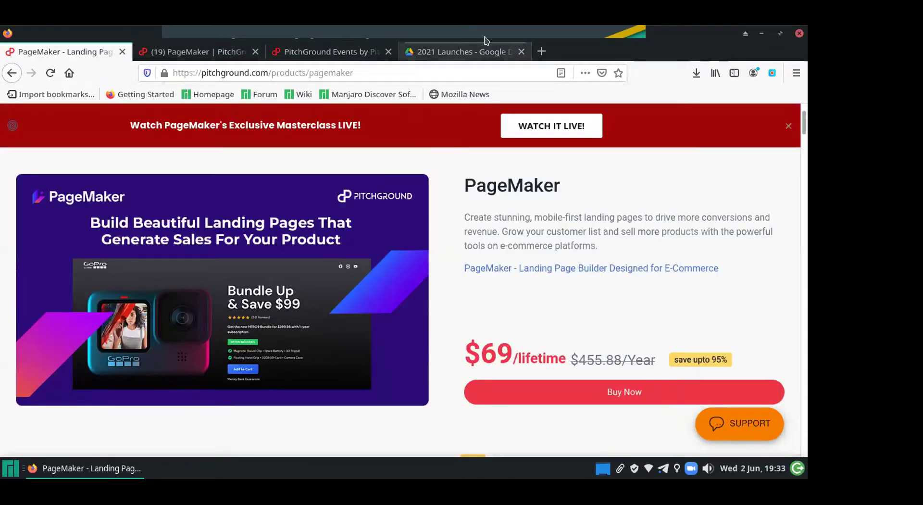
scroll(581, 282, "up", 2)
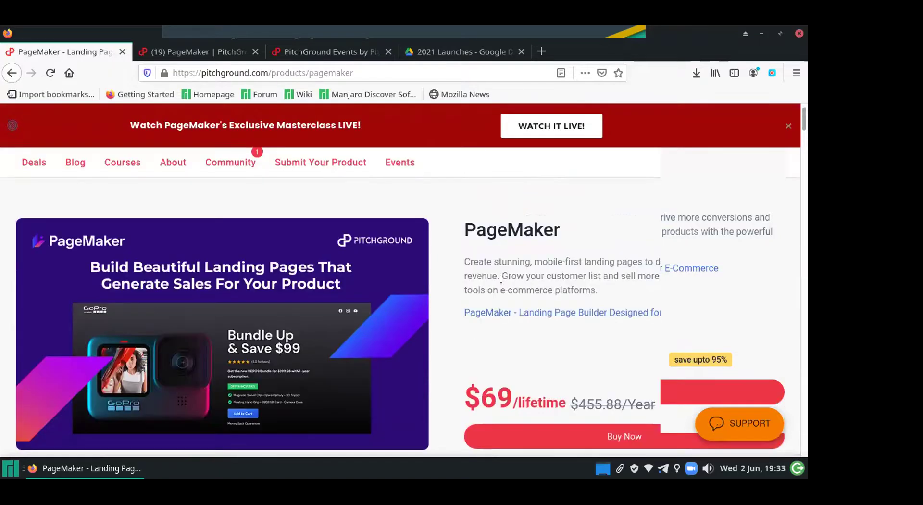
scroll(449, 345, "down", 1)
scroll(449, 344, "up", 1)
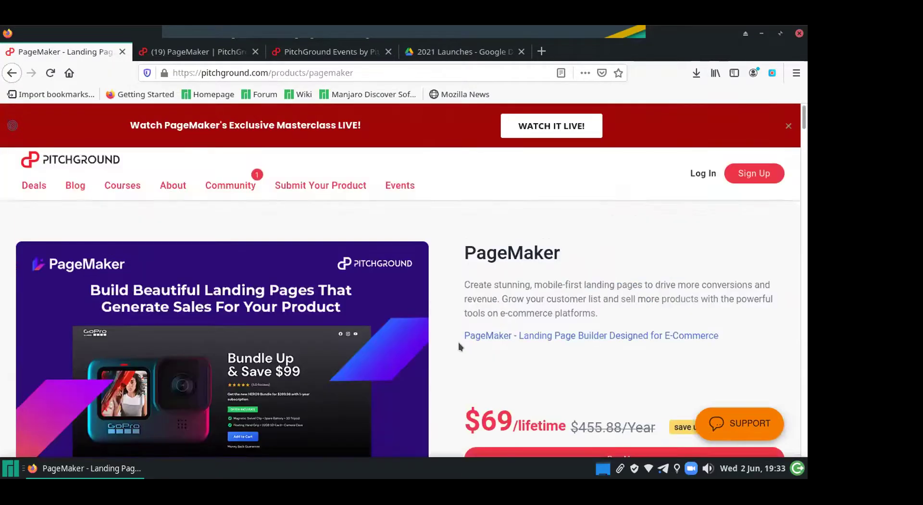
Examine the PageMaker overview text alongside the Full-Time Seller features and the $147 Large Business Plan
scroll(460, 343, "down", 10)
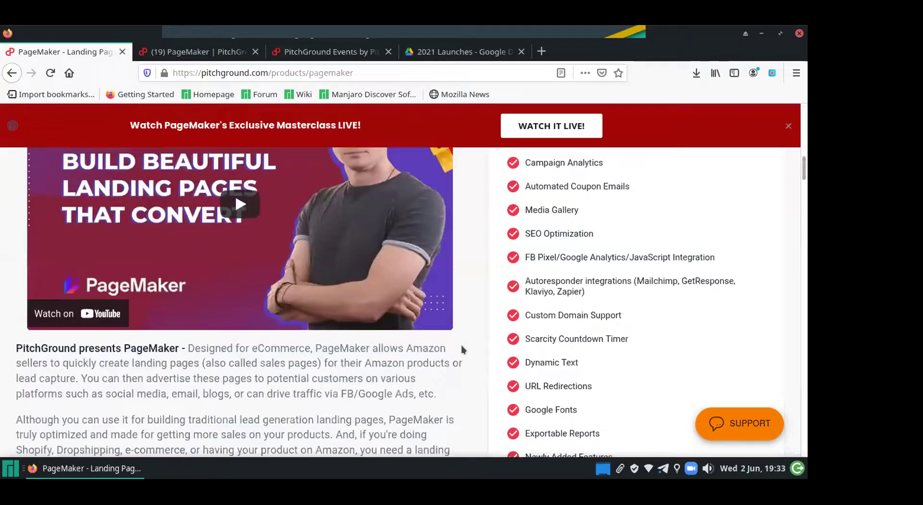
scroll(460, 347, "down", 3)
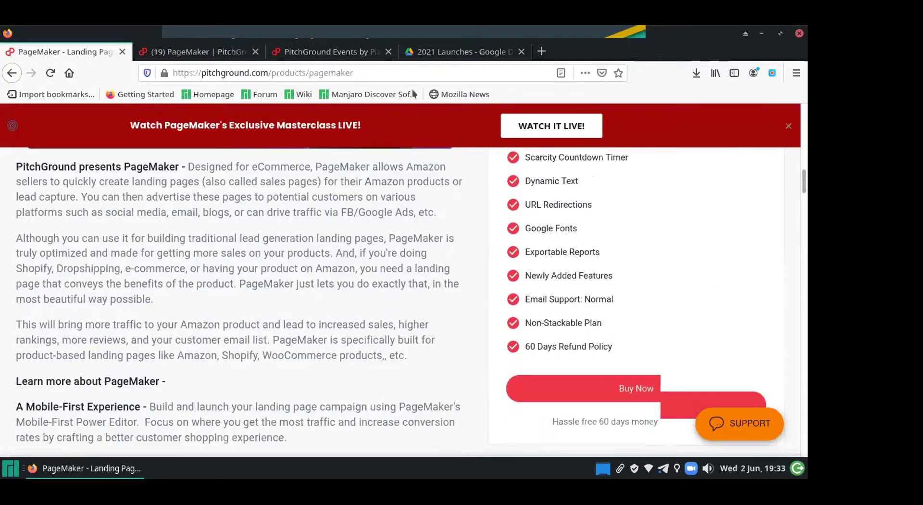
scroll(460, 337, "down", 2)
scroll(460, 337, "down", 4)
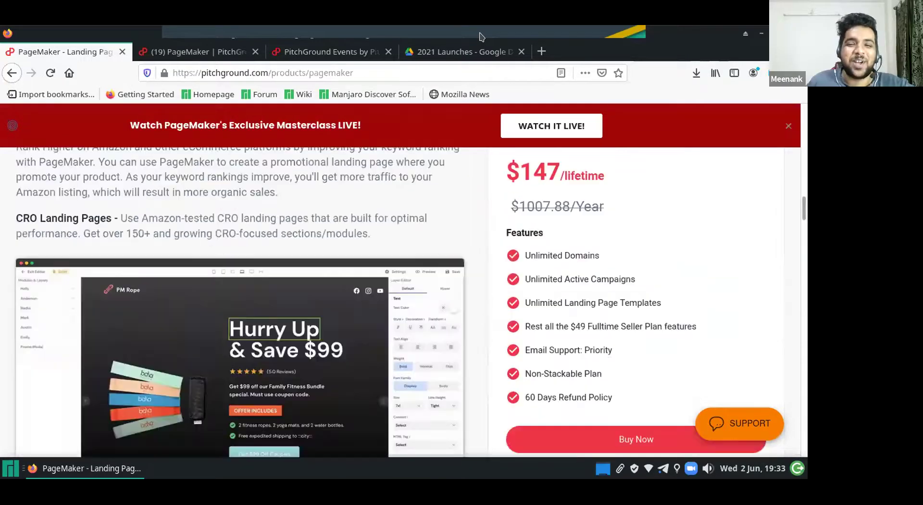
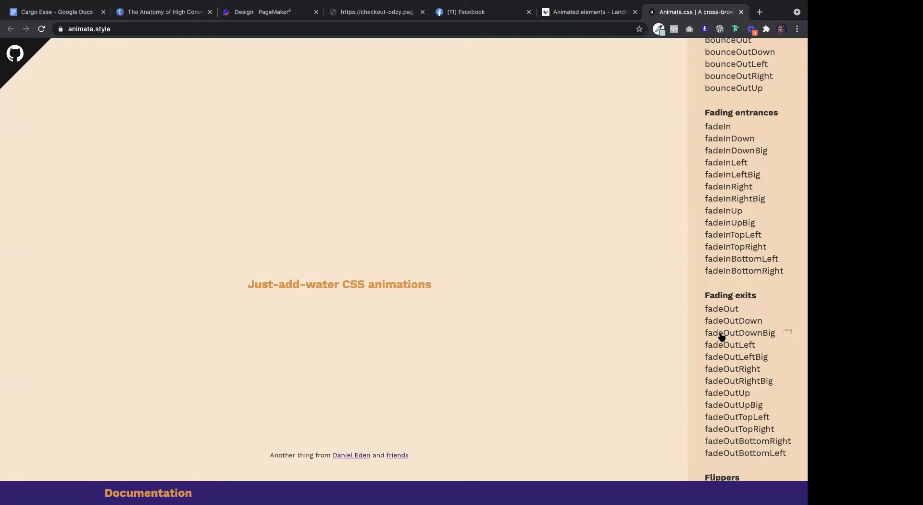
Browse the Animate.css animation list from the fading exits to the sliding exits and preview slideOutDown
left_click(721, 355)
scroll(710, 289, "down", 8)
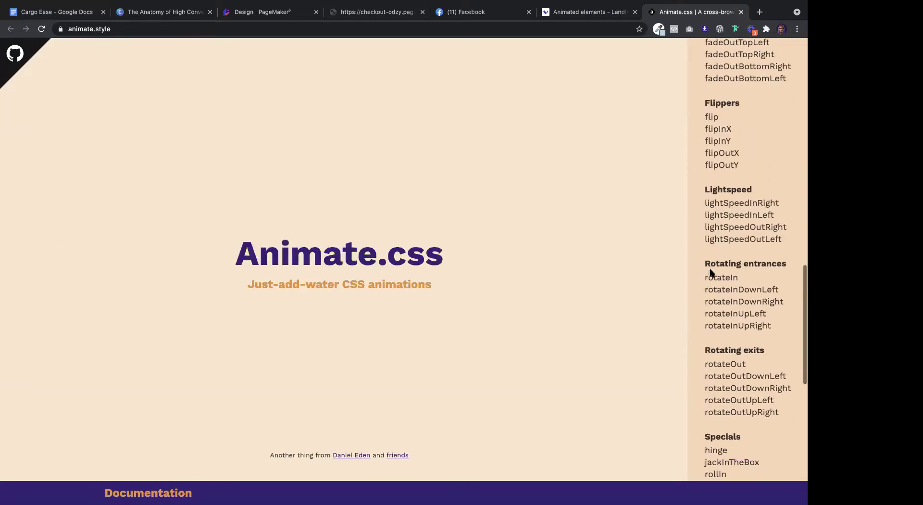
scroll(728, 238, "up", 12)
scroll(733, 236, "down", 7)
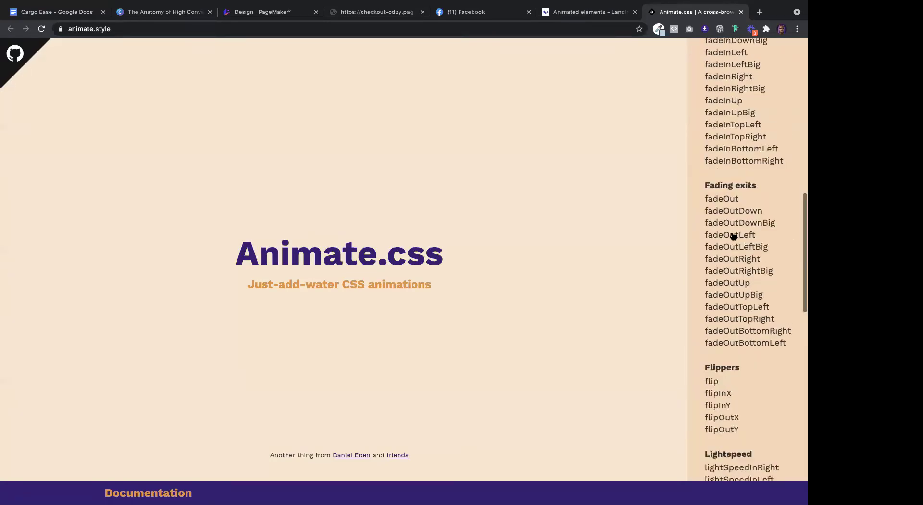
scroll(733, 235, "down", 10)
left_click(736, 423)
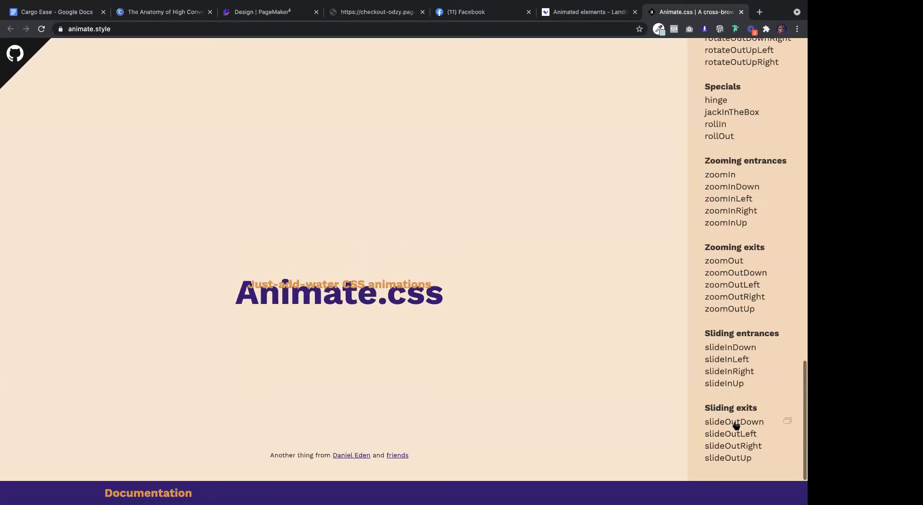
Return to the attention seekers at the start of the Animate.css list and preview rubberBand
scroll(729, 291, "up", 15)
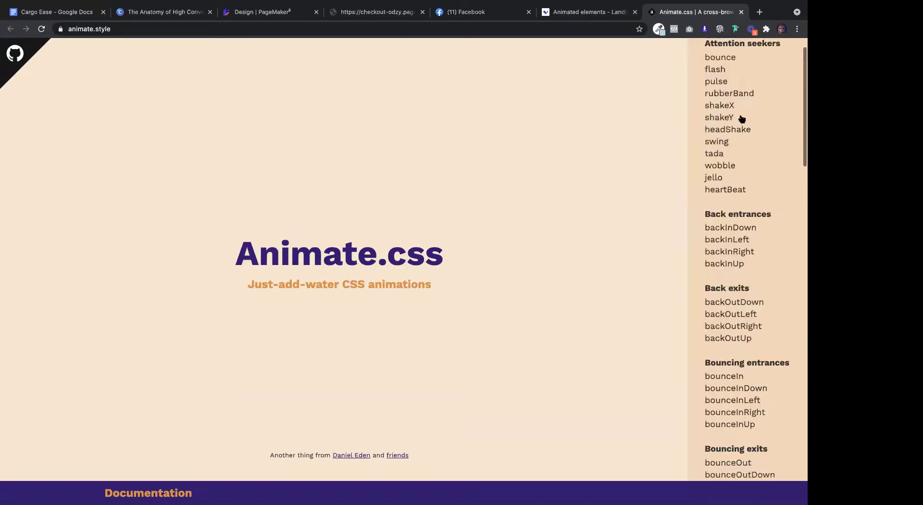
scroll(742, 119, "up", 1)
left_click(731, 130)
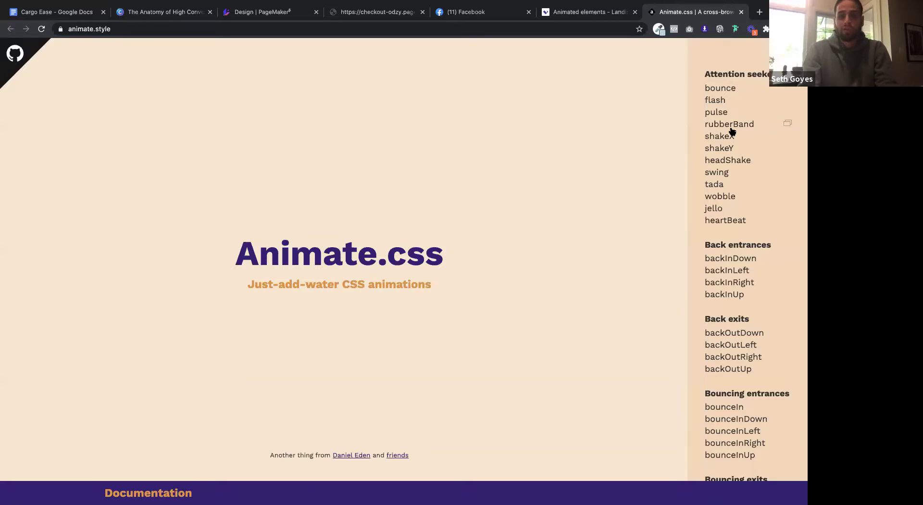
Show Landingi's help article on animated elements and PageMaker's Facebook sneak peek of the eBook section
left_click(594, 11)
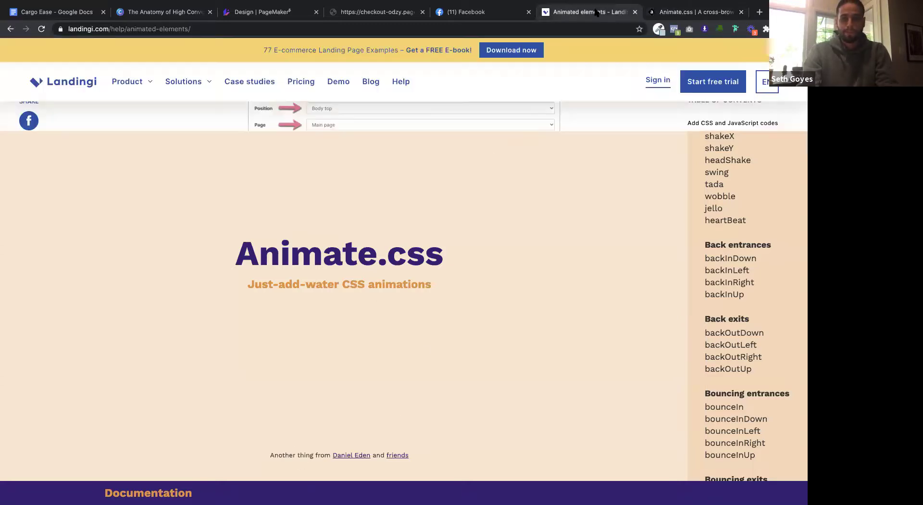
left_click(476, 12)
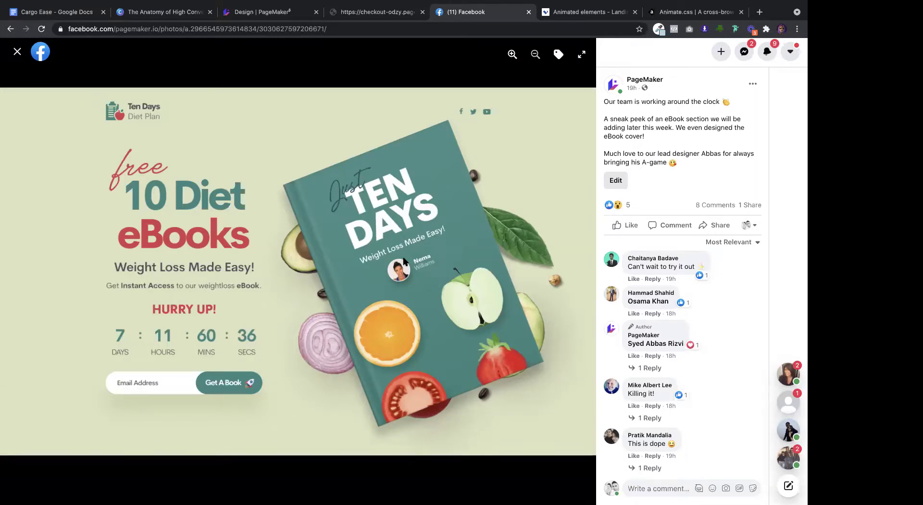
Move the Facebook page directly after the PageMaker editor in the browser's tab order and display the eBook section preview
left_click(279, 15)
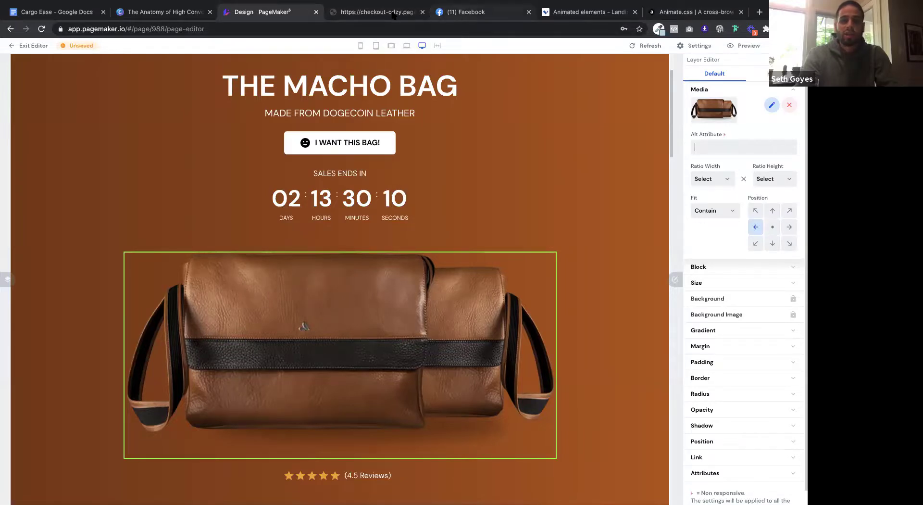
left_click_drag(464, 11, 358, 12)
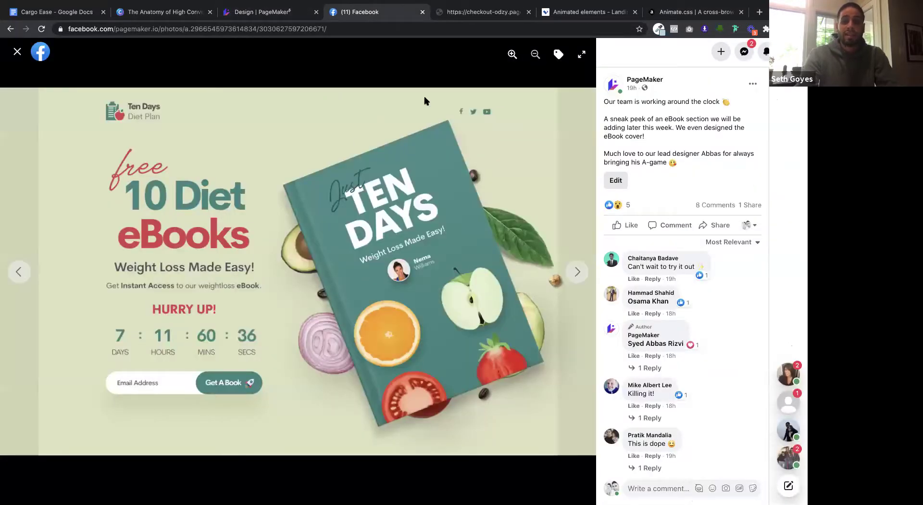
key("ctrl+shift+Tab")
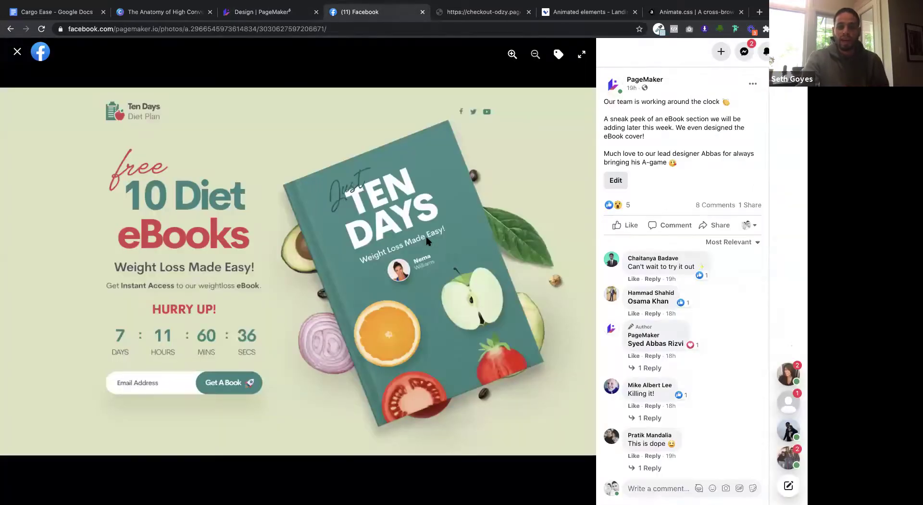
left_click(366, 11)
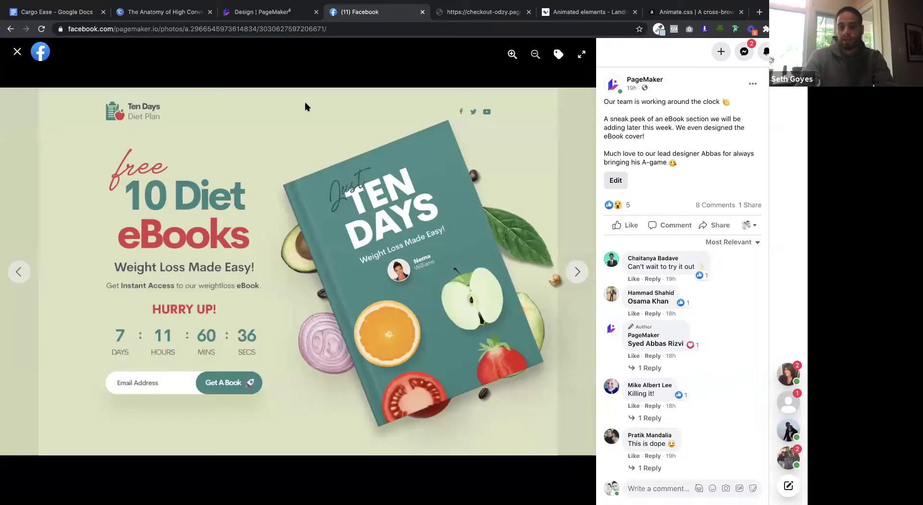
Show the Macho Bag landing page in the PageMaker editor and return to the eBook section post on Facebook
mouse_move(148, 5)
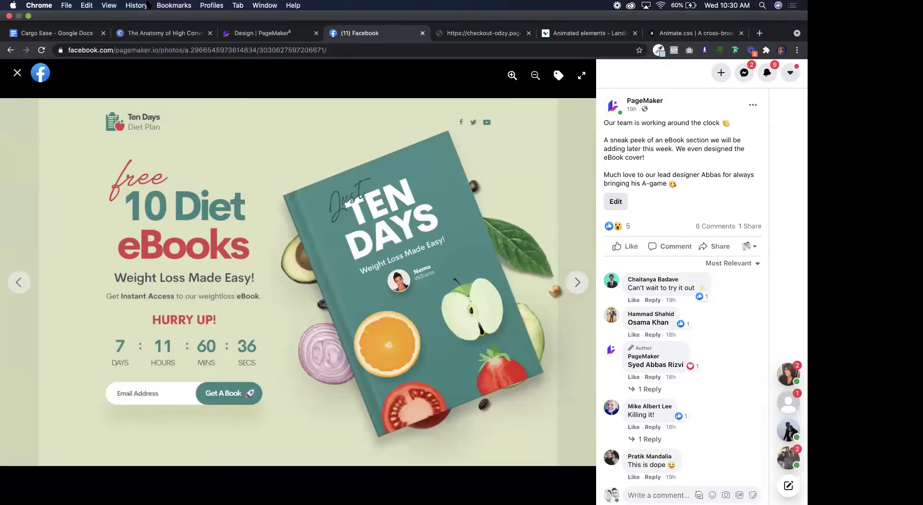
left_click(249, 33)
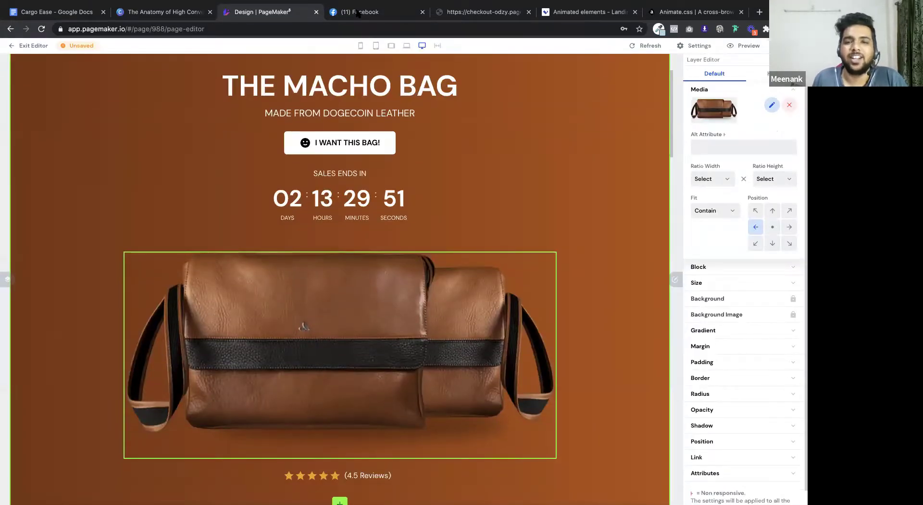
left_click(358, 13)
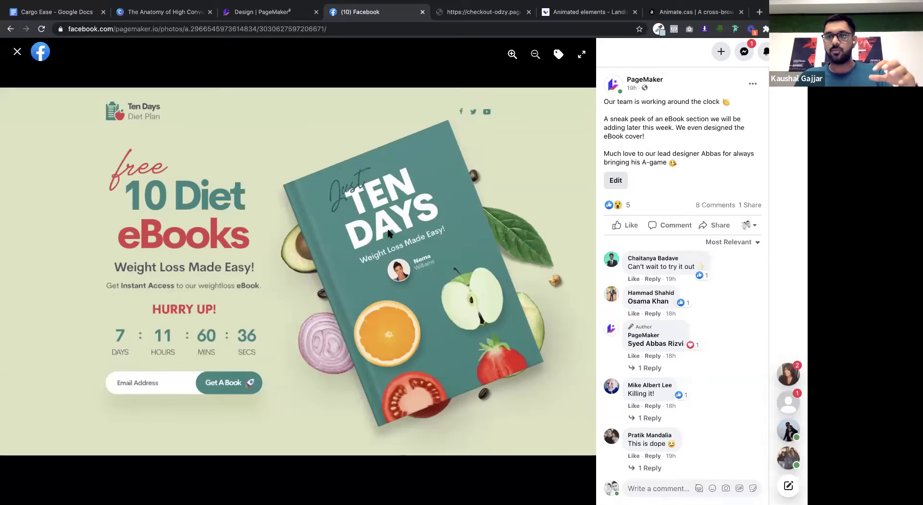
Browse PageMaker's Facebook photos through the Dog Collar and Pulp Organic Cherry Juice designs up to the 2021 Roadmap
key("Right")
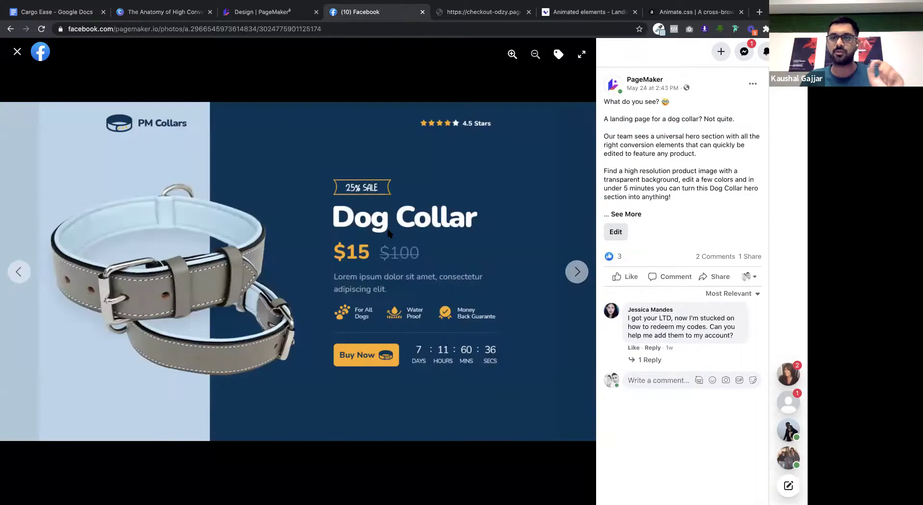
key("Right")
key("Left")
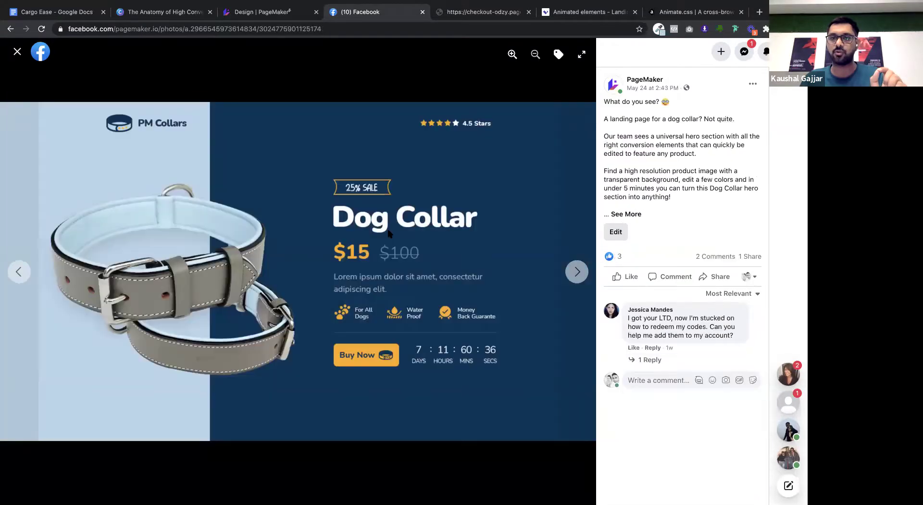
key("Right")
key("Right")
key("Left")
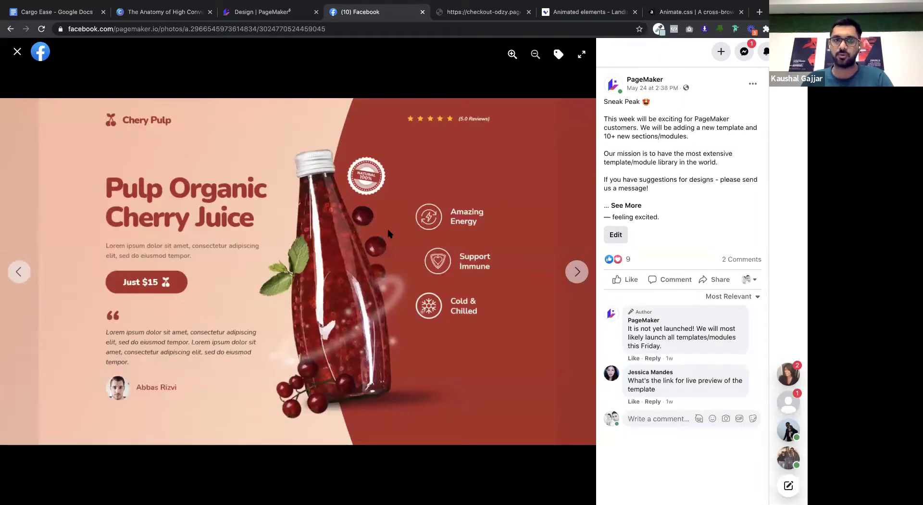
key("Right")
key("Right")
key("Right")
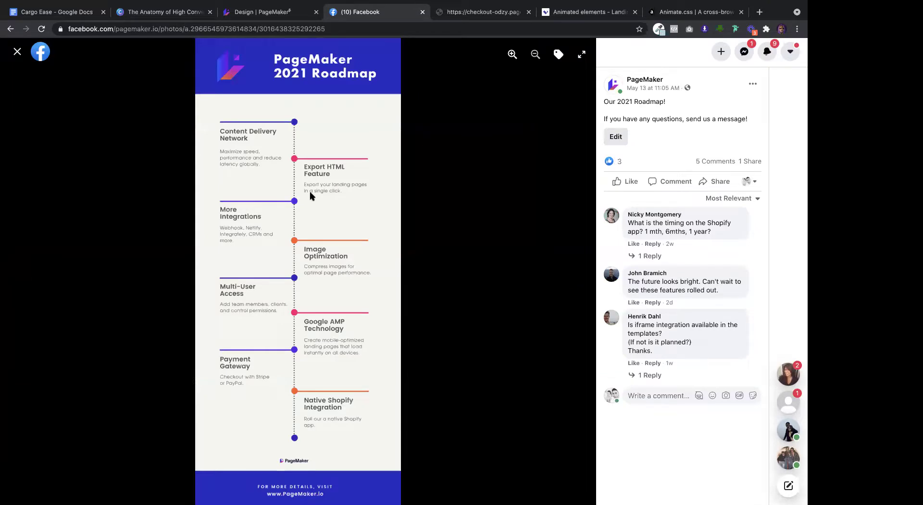
View the On-Page SEO Optimization and Mobile First Landing Page Builder photos and return to the 2021 Roadmap
key("Right")
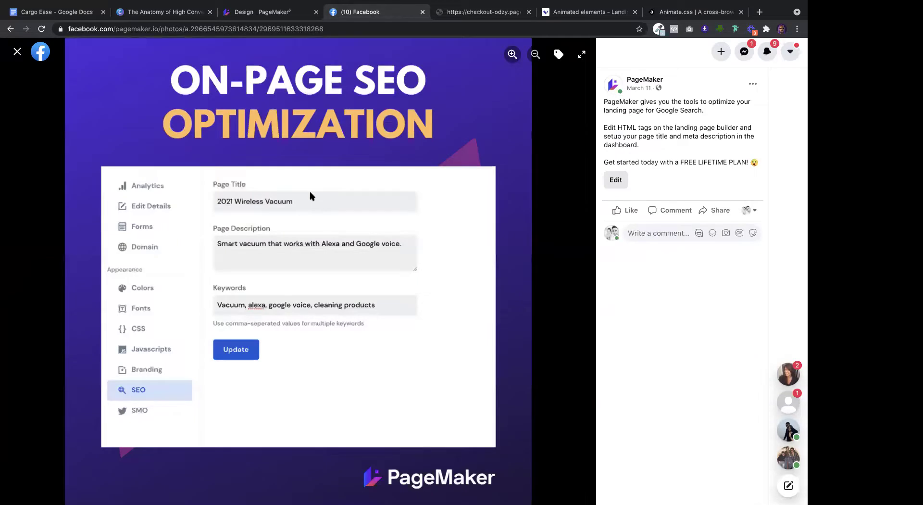
key("Right")
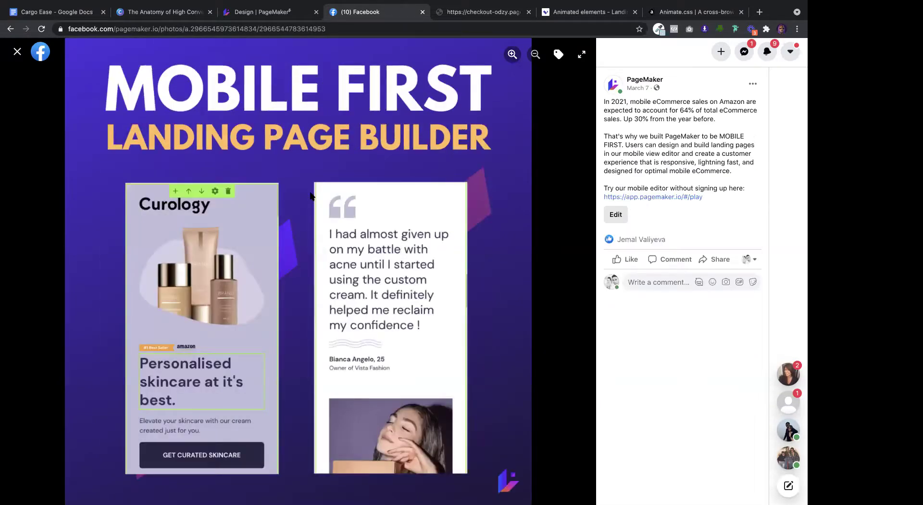
key("Left")
key("Left")
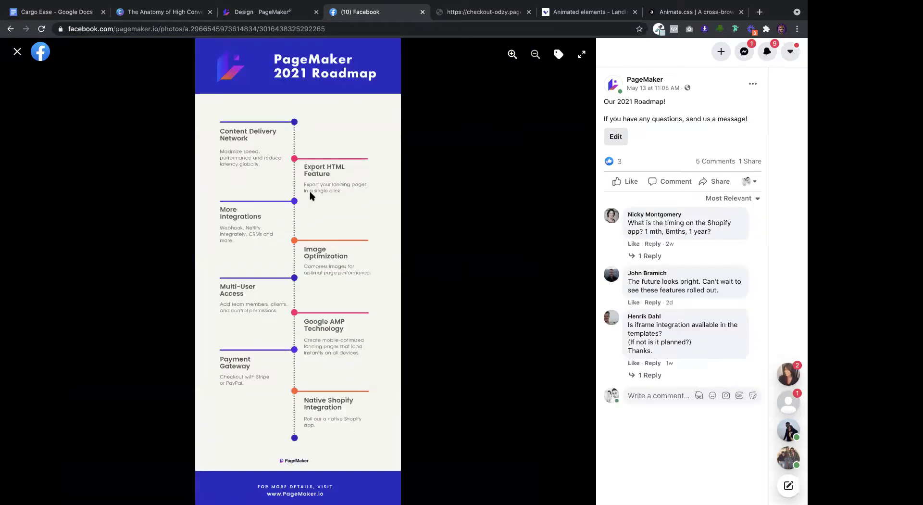
Enlarge the PageMaker 2021 Roadmap image and examine its milestones from Content Delivery Network to Native Shopify Integration
left_click(512, 53)
left_click(512, 53)
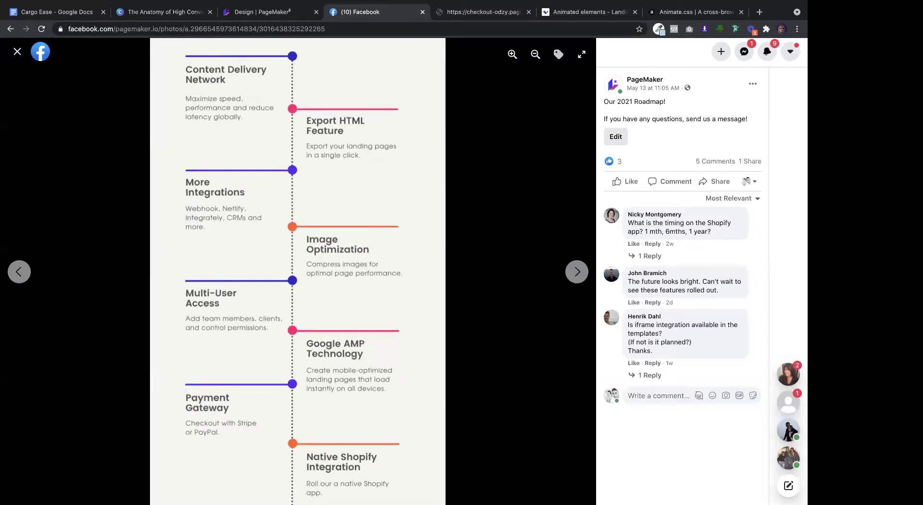
left_click_drag(319, 123, 319, 200)
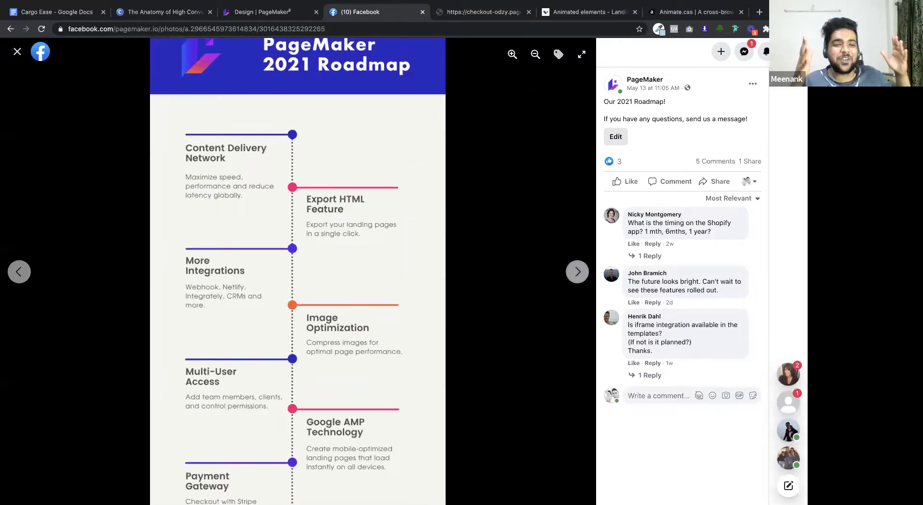
scroll(375, 246, "up", 2)
left_click_drag(376, 245, 336, 253)
scroll(336, 253, "down", 1)
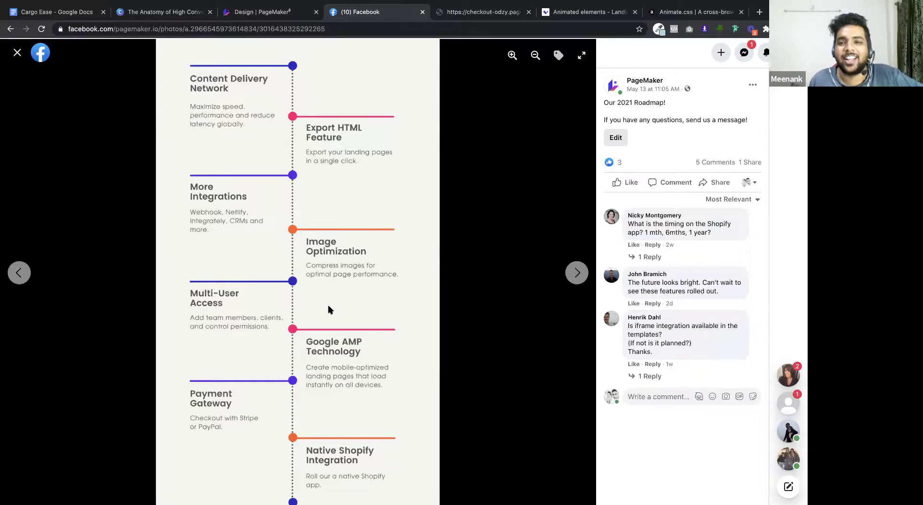
mouse_move(277, 118)
left_mouse_down()
mouse_move(277, 194)
mouse_move(274, 130)
left_mouse_up()
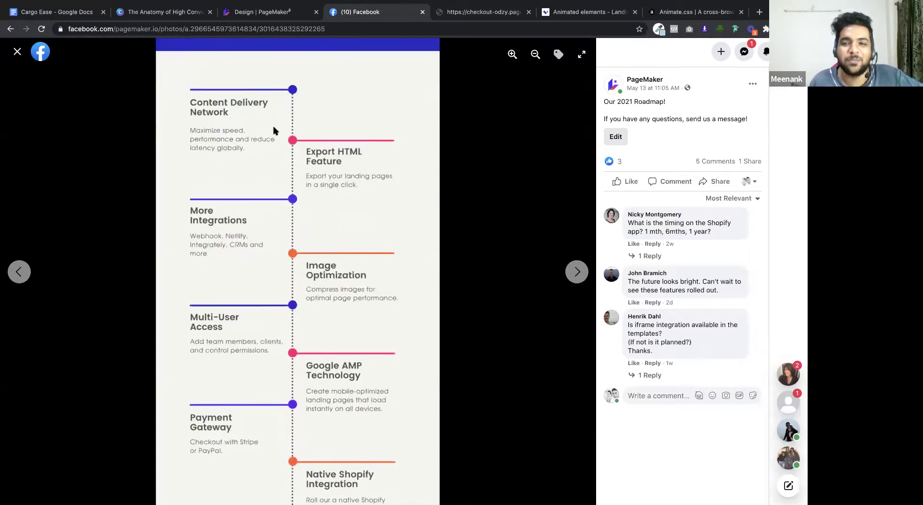